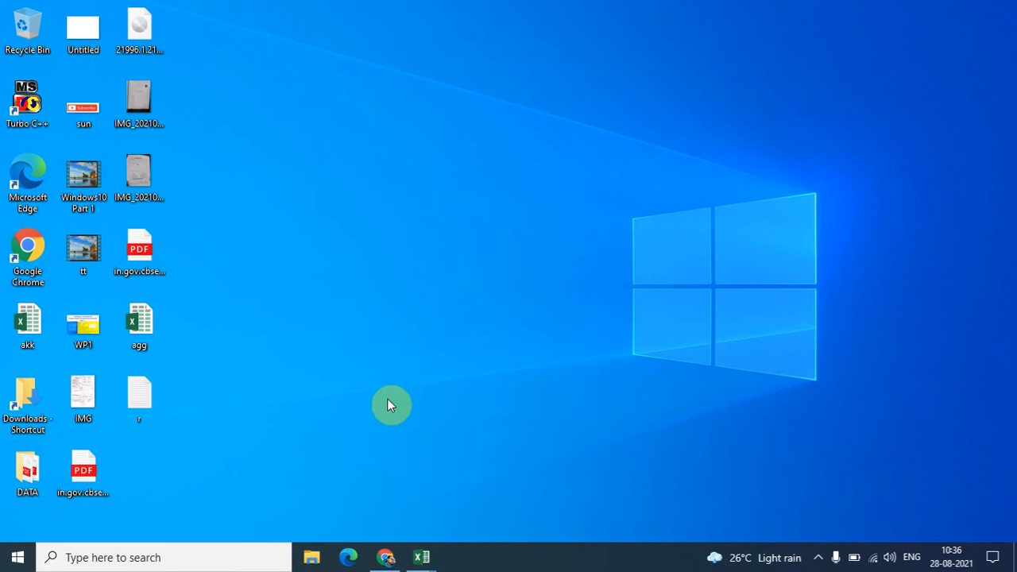
# Launch Notepad by running the command notepad from the Windows Run dialog.
pyautogui.press('super+r')
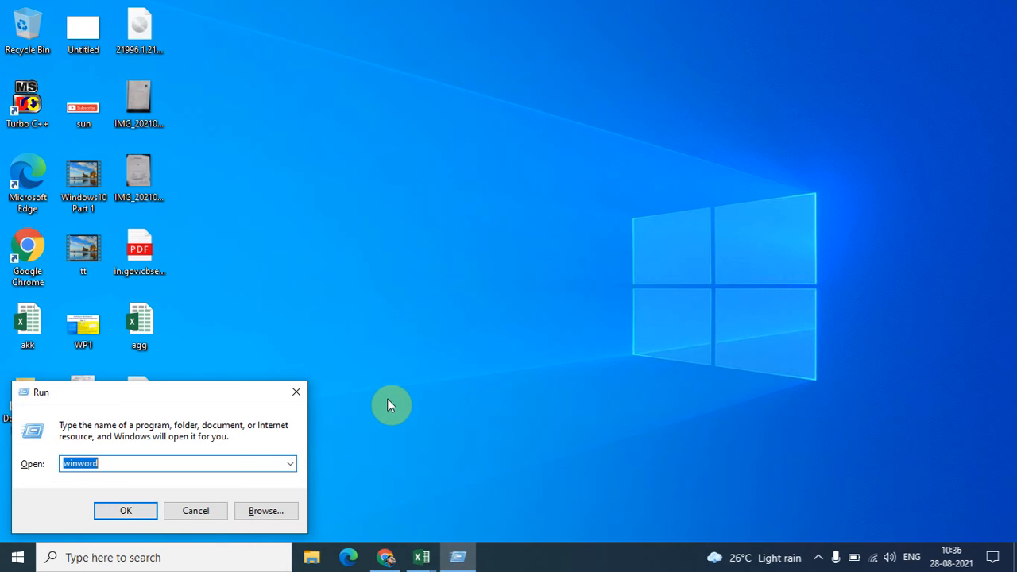
pyautogui.write('notepad')
pyautogui.press('Return')
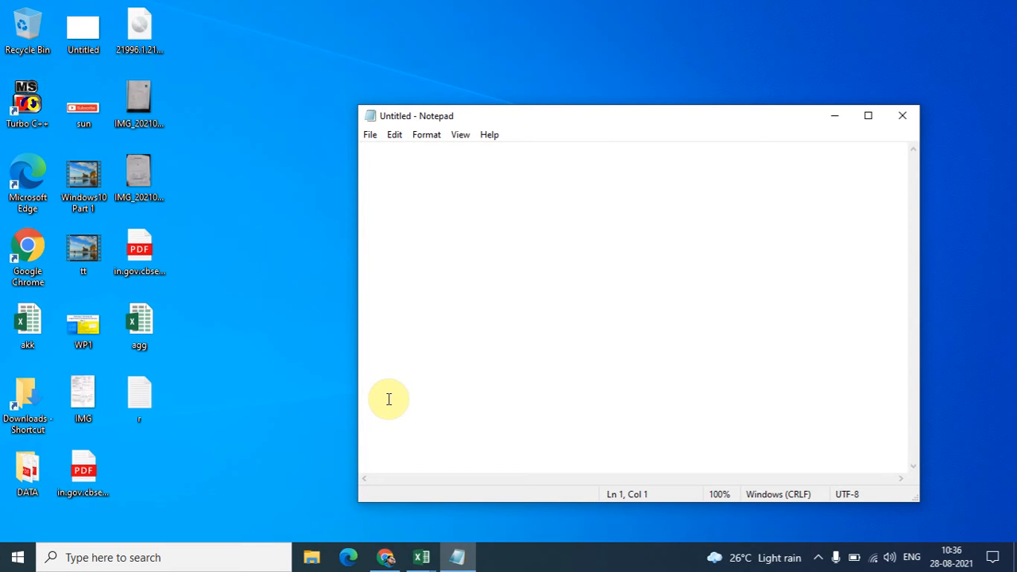
# Open a second Notepad window through Windows search and move it off the first one.
pyautogui.click(112, 557)
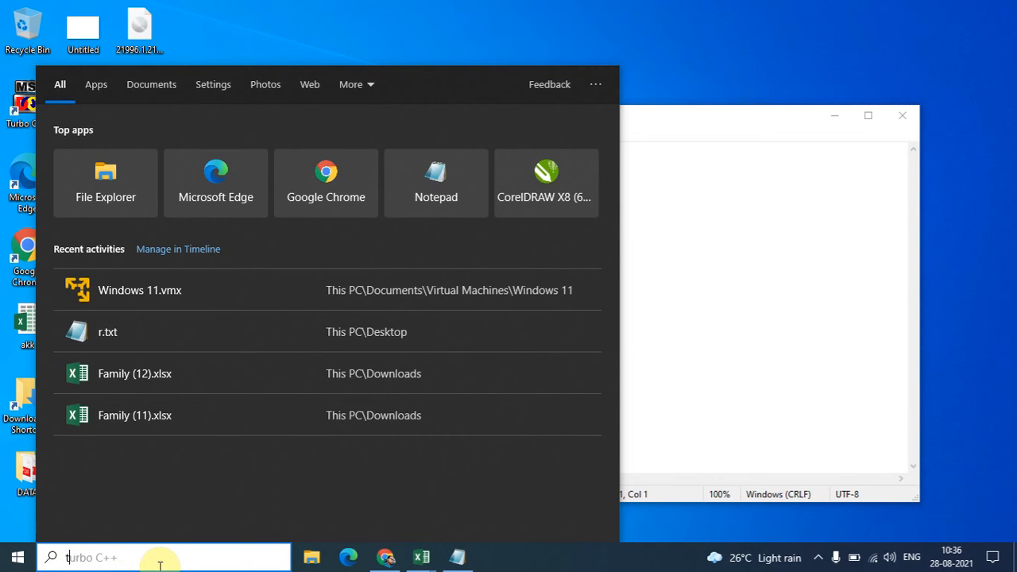
pyautogui.write('notepad')
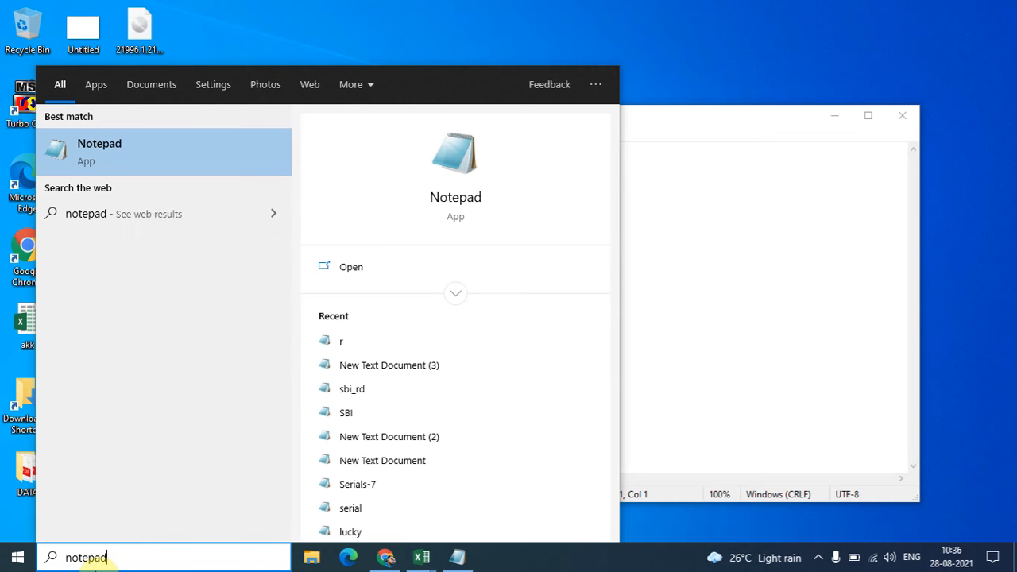
pyautogui.click(148, 161)
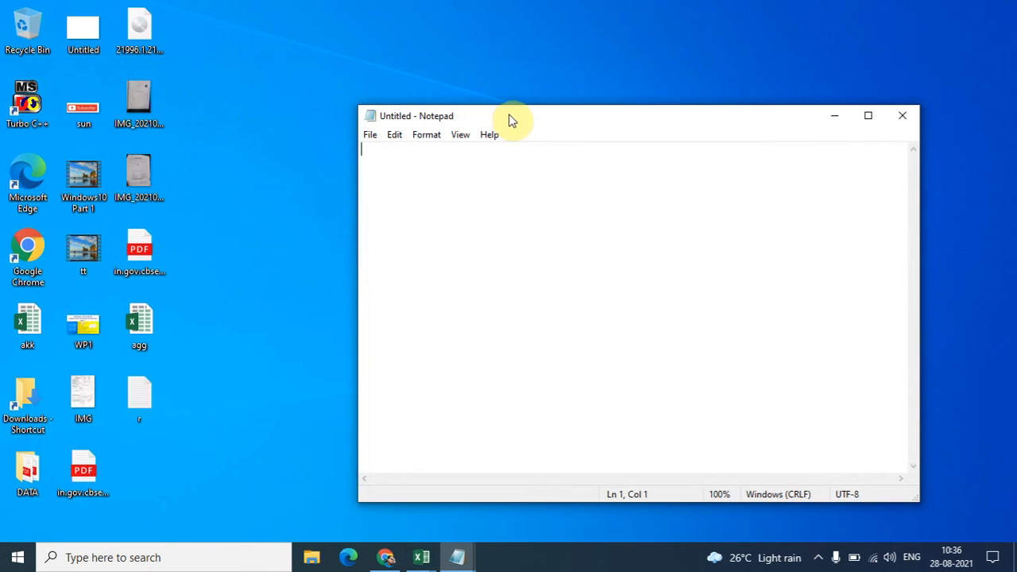
pyautogui.moveTo(509, 115); pyautogui.dragTo(299, 83)
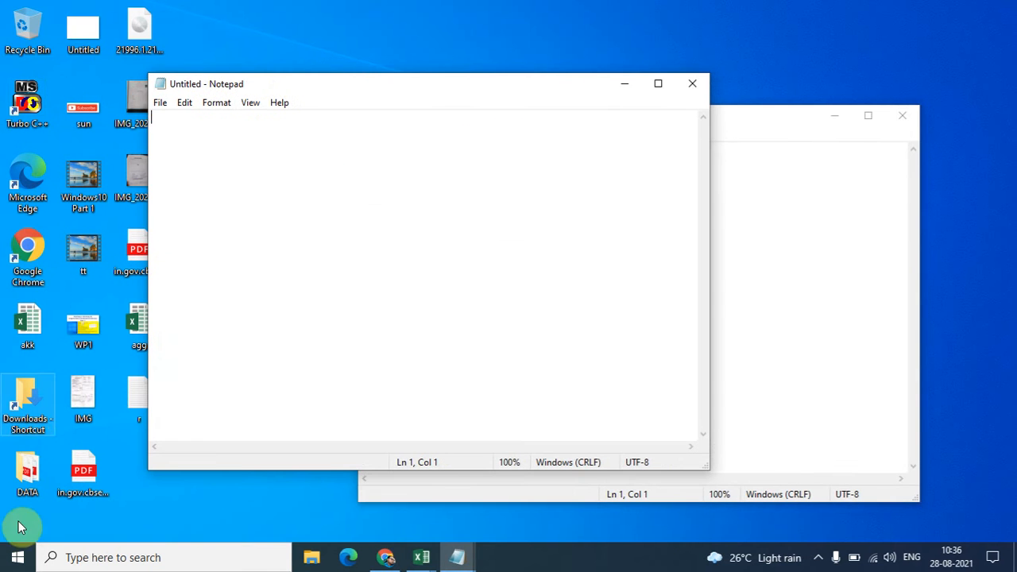
# Open a third Notepad window from Windows Accessories in the app list and move it clear of the others.
pyautogui.click(16, 557)
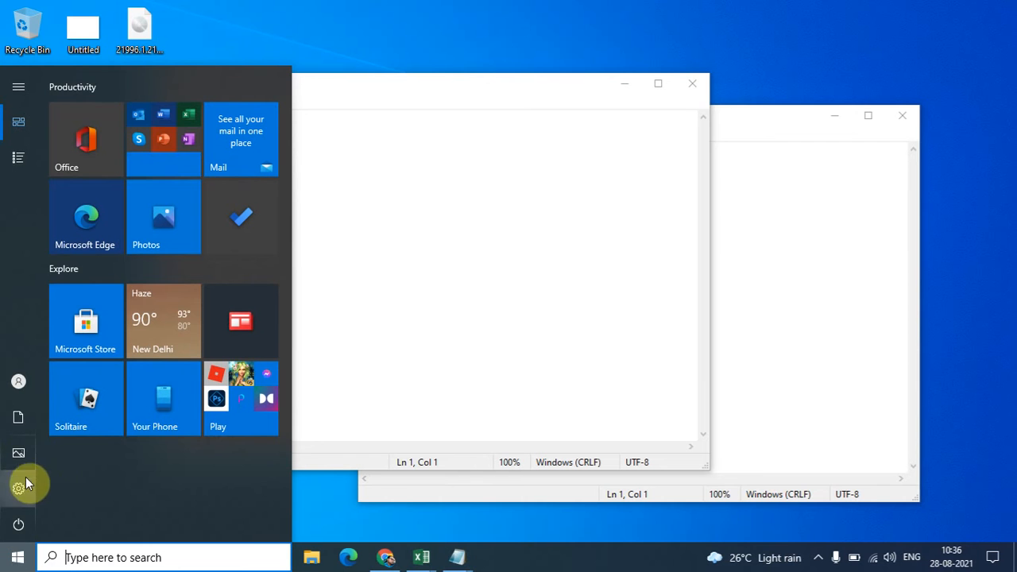
pyautogui.click(33, 157)
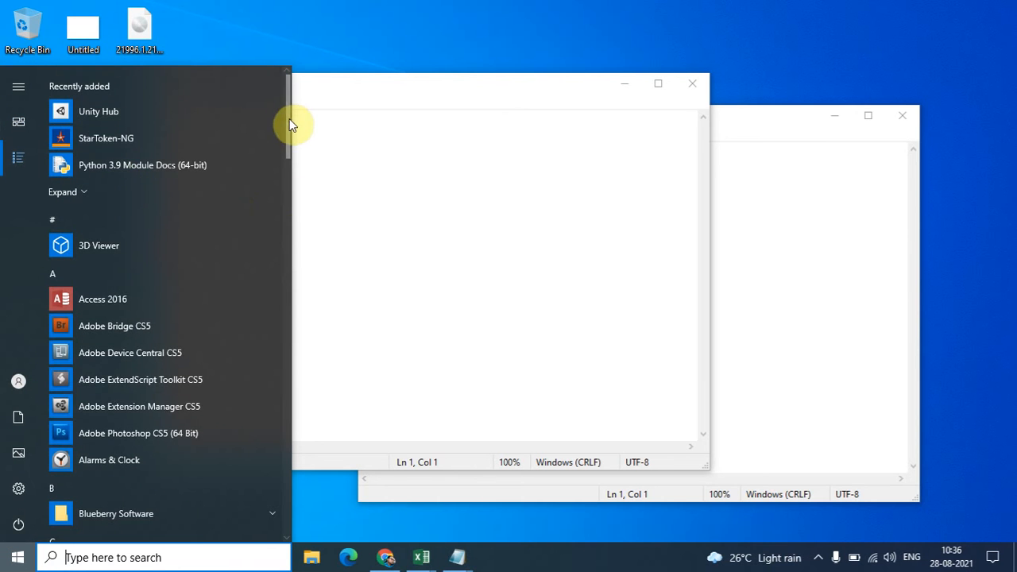
pyautogui.moveTo(289, 119); pyautogui.dragTo(282, 477)
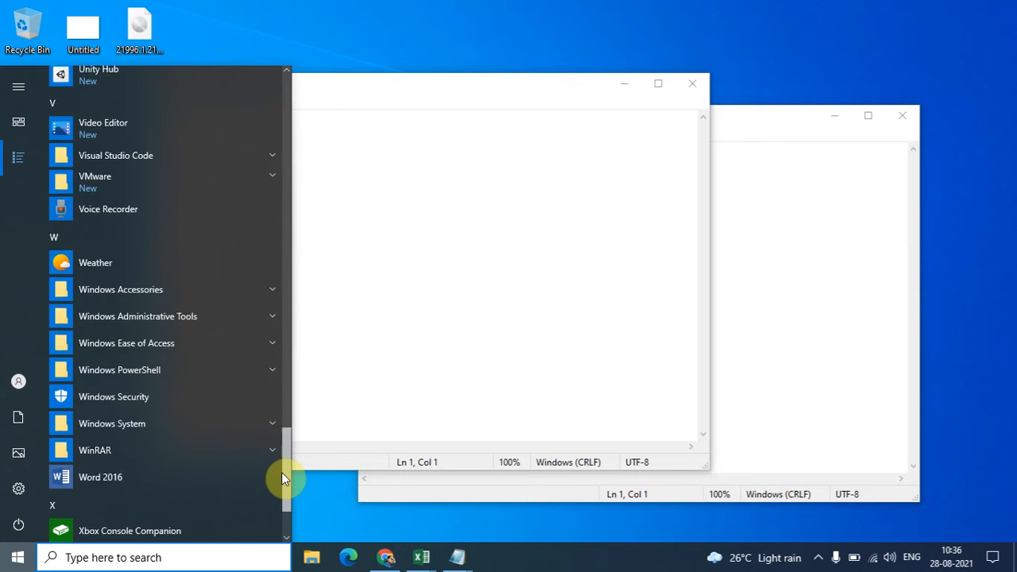
pyautogui.click(171, 285)
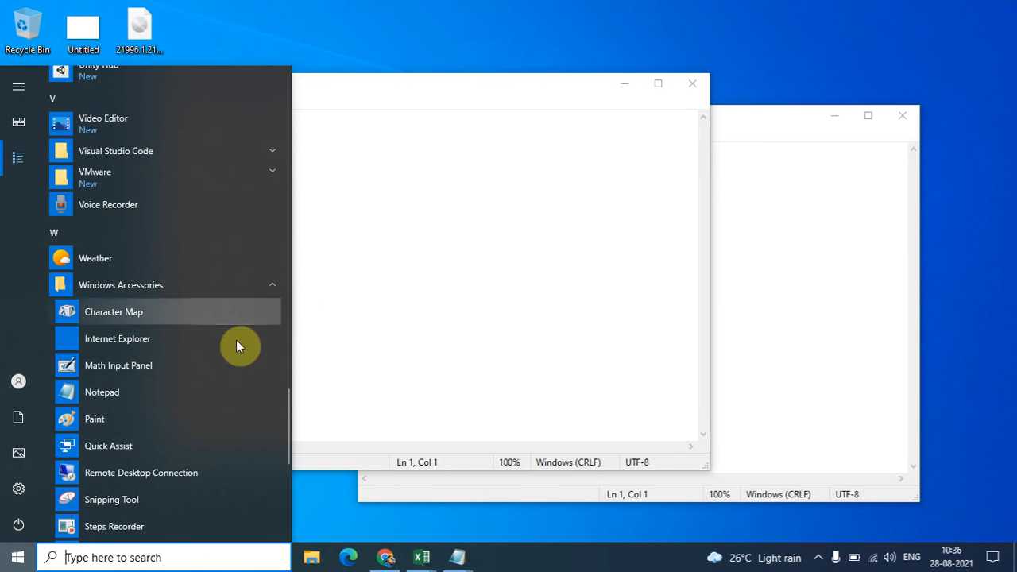
pyautogui.click(154, 393)
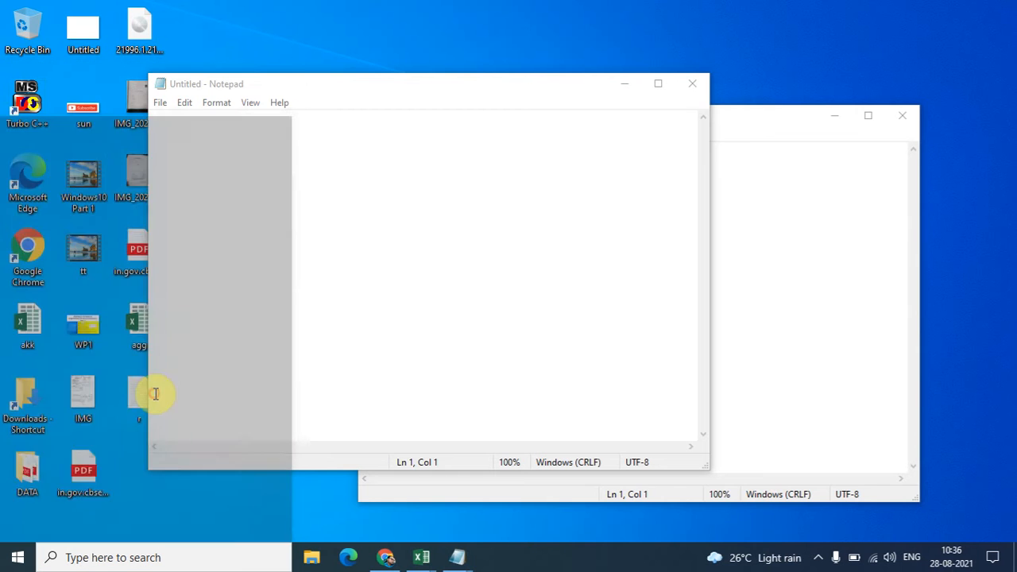
pyautogui.click(615, 118)
pyautogui.moveTo(616, 118); pyautogui.dragTo(520, 177)
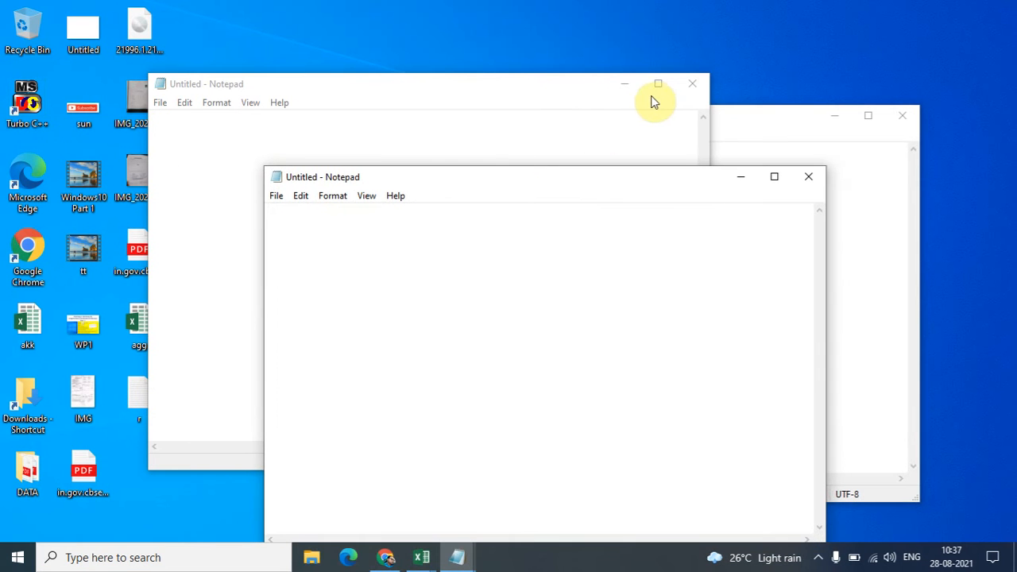
# Minimize the two older Notepad windows and move the newest one up to the middle of the desktop.
pyautogui.click(626, 85)
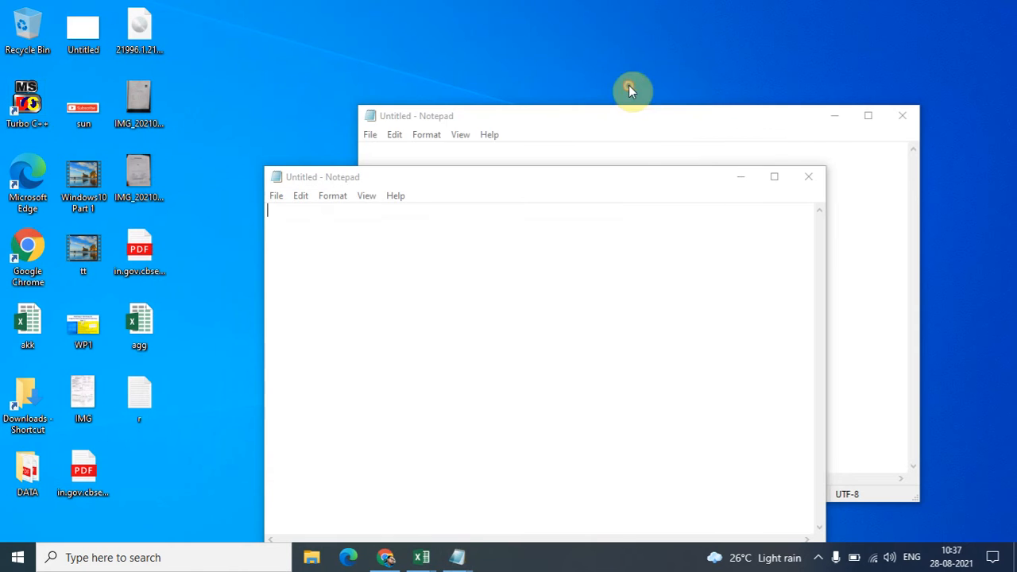
pyautogui.click(834, 116)
pyautogui.moveTo(675, 176); pyautogui.dragTo(692, 102)
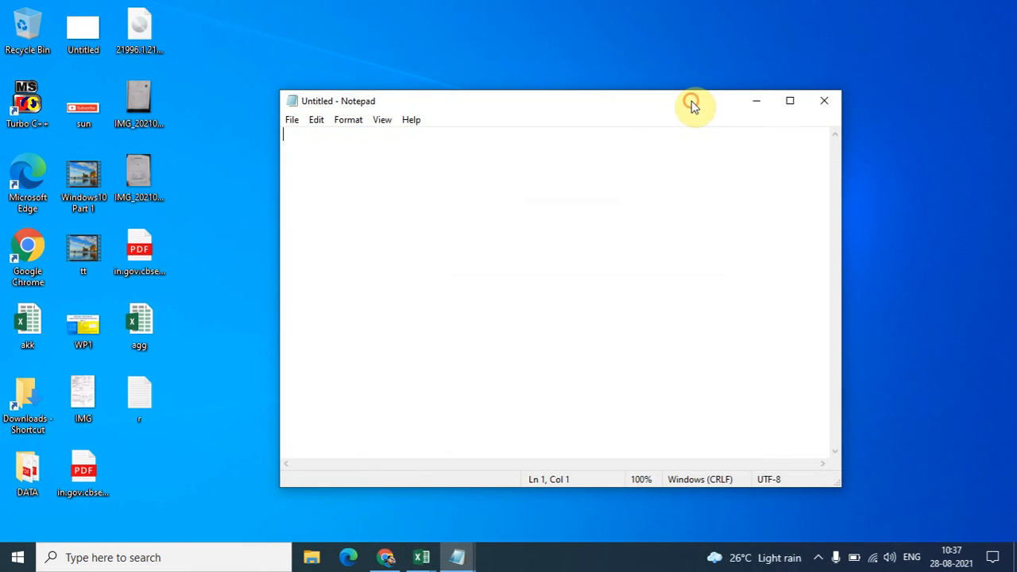
# Write a one-line sentence in the blank document introducing the person by first name, beginning "My name is".
pyautogui.click(362, 152)
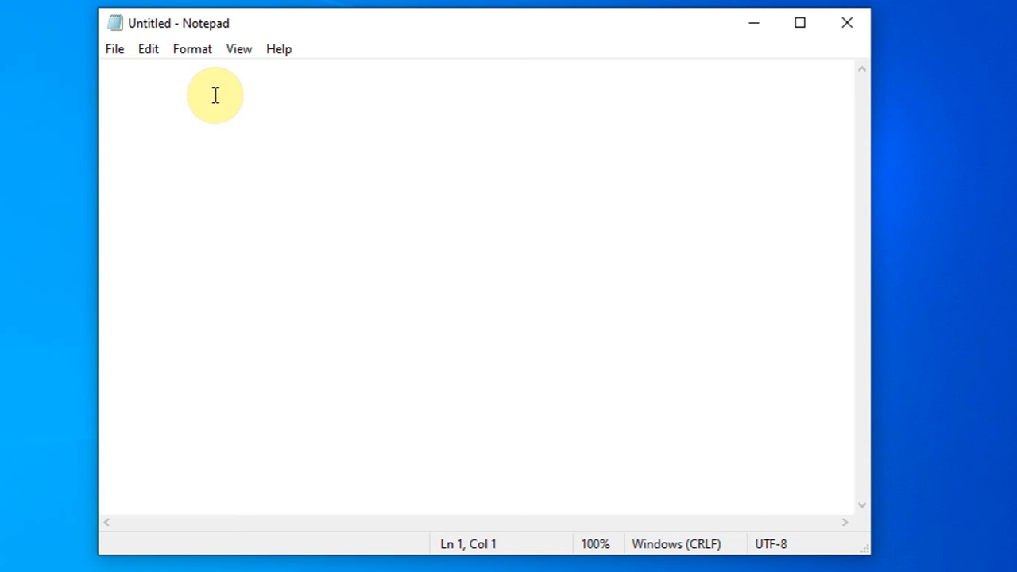
pyautogui.write('My ')
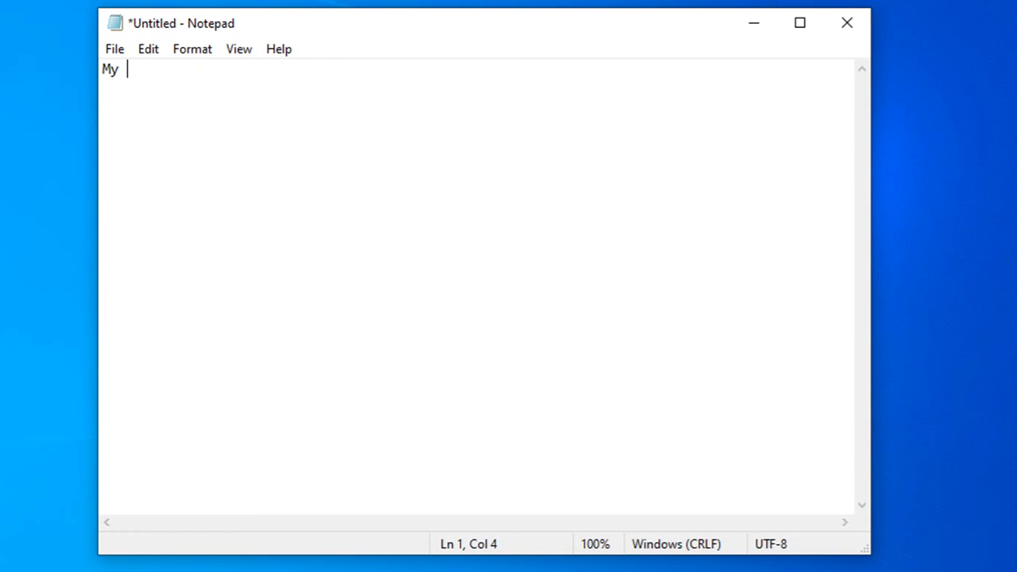
pyautogui.write('name is Amit.')
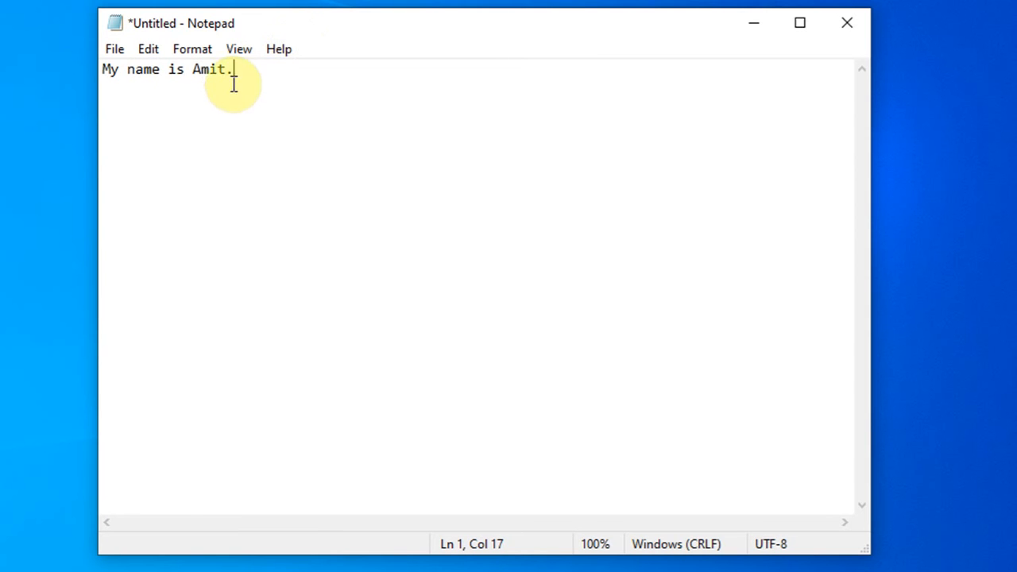
# Set the document font to Cooper Std, style Black Italic, size 22.
pyautogui.click(195, 54)
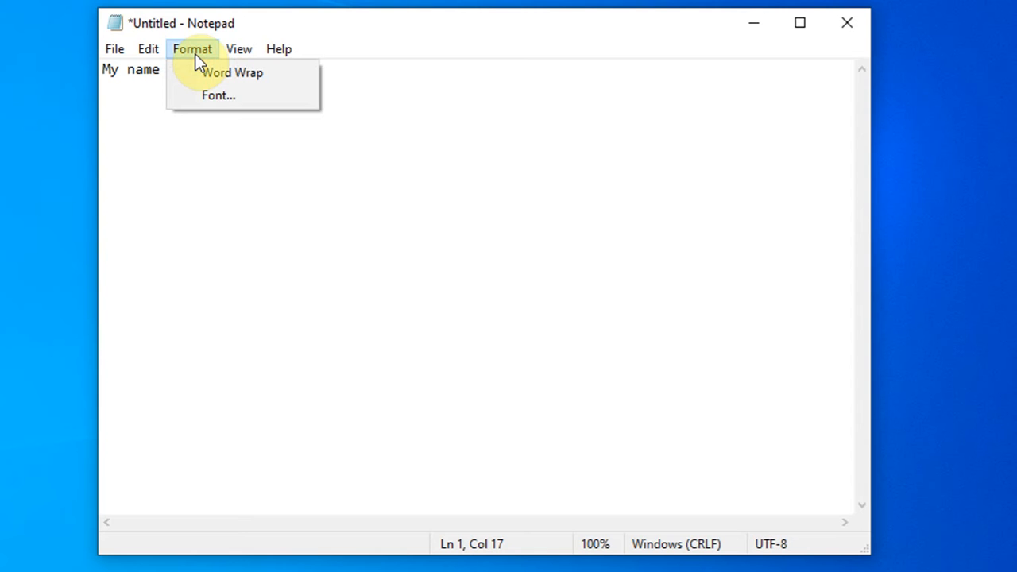
pyautogui.click(227, 92)
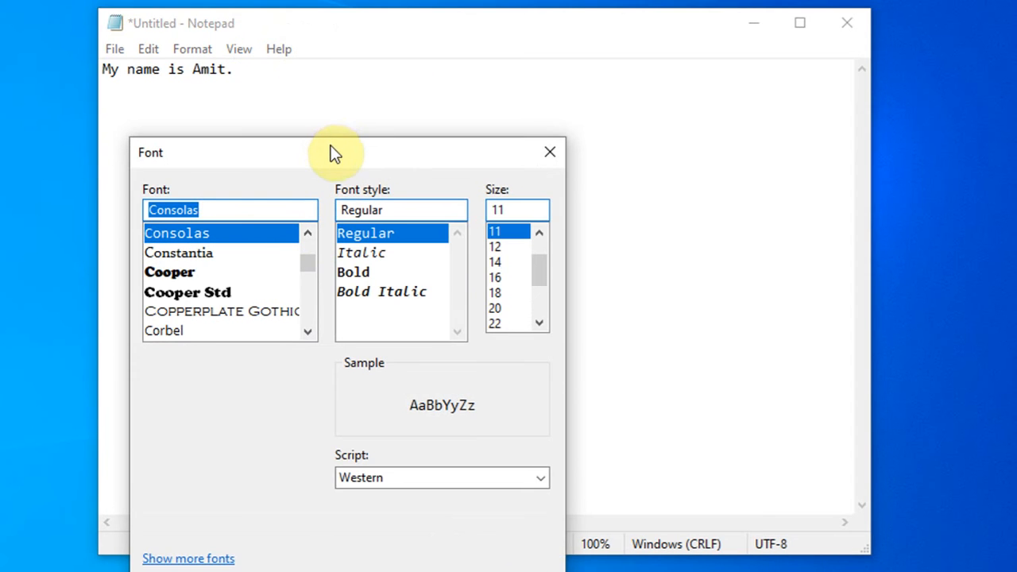
pyautogui.moveTo(334, 153); pyautogui.dragTo(360, 33)
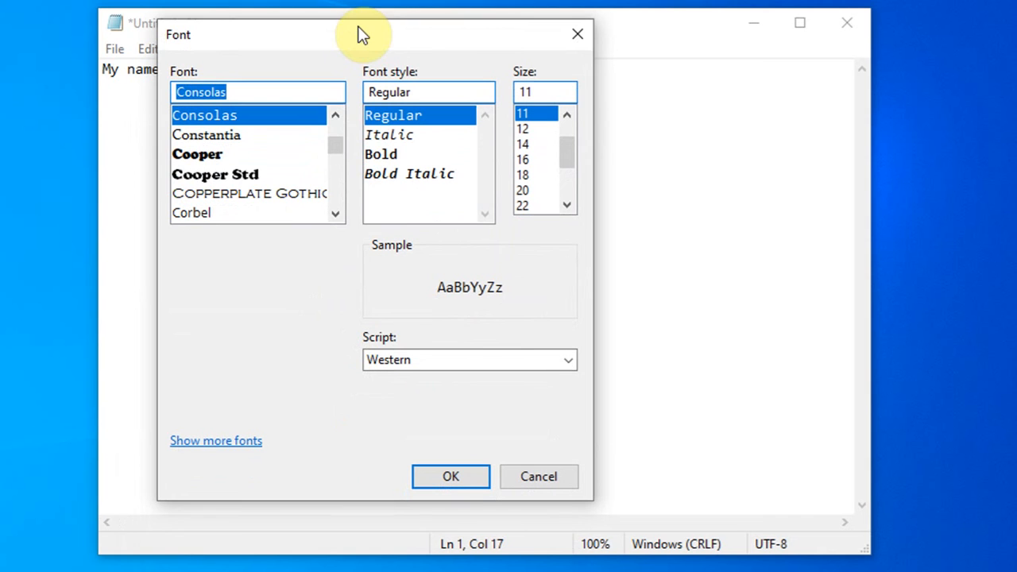
pyautogui.click(254, 175)
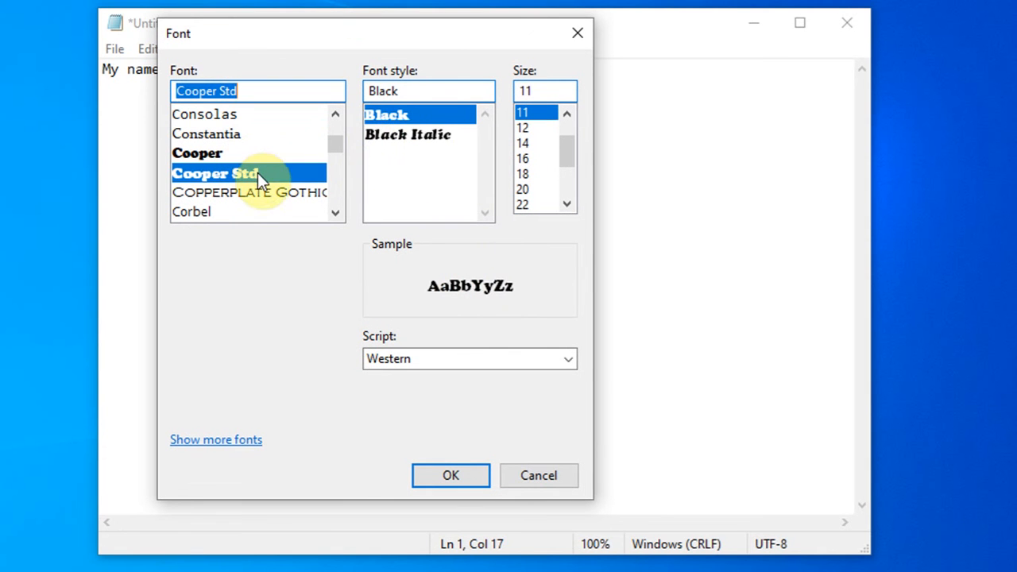
pyautogui.click(419, 141)
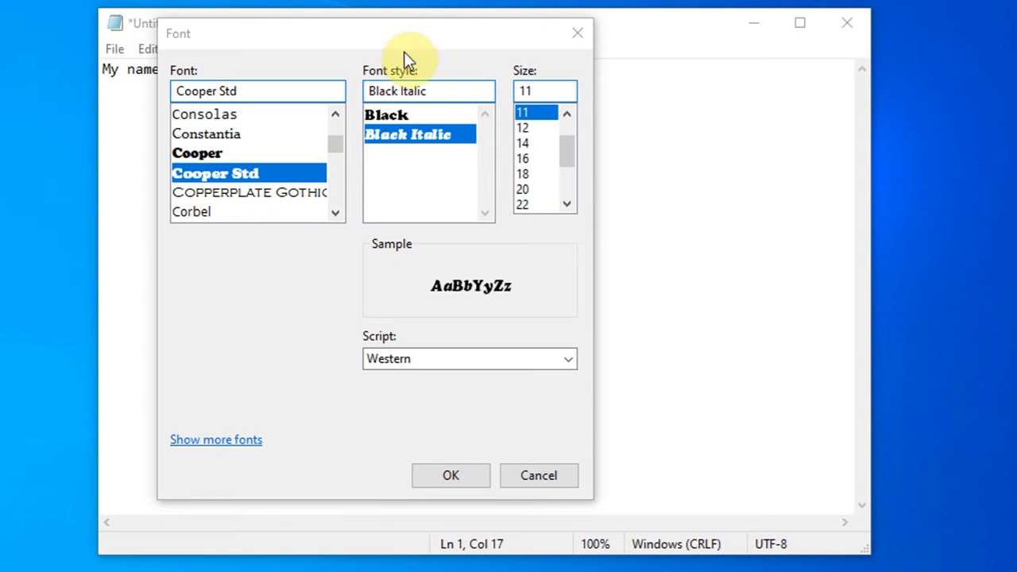
pyautogui.click(530, 189)
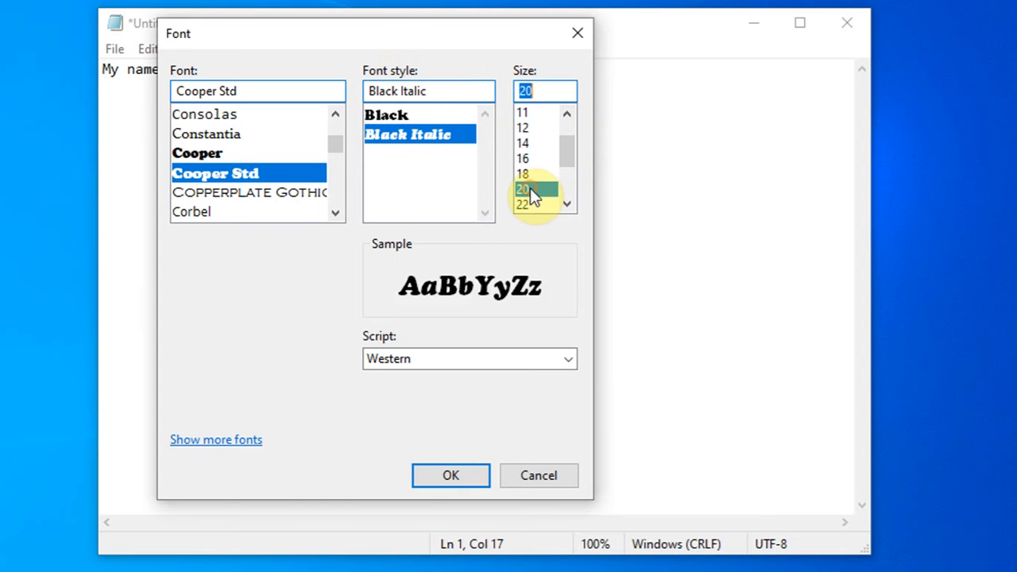
pyautogui.click(529, 205)
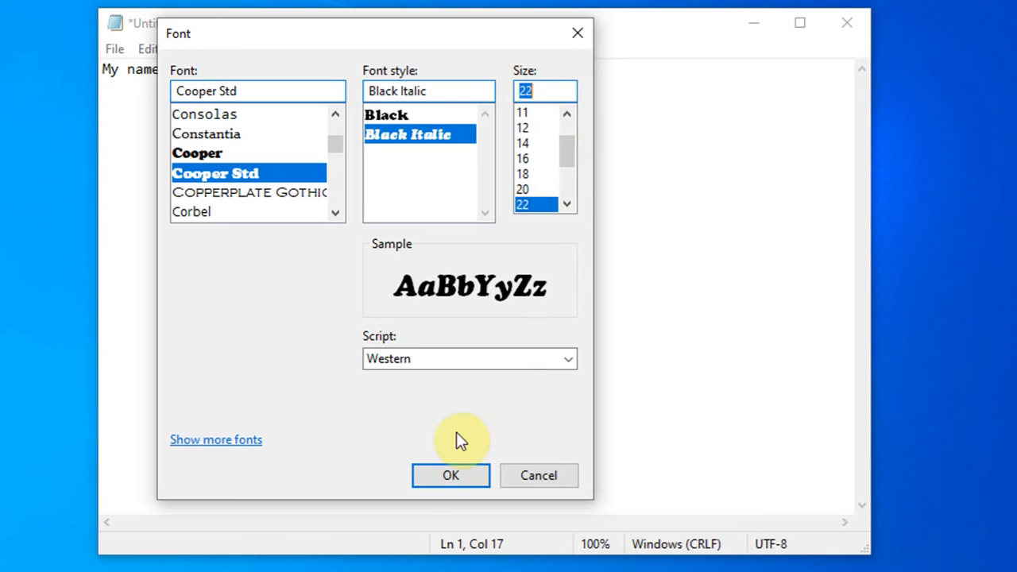
pyautogui.click(445, 475)
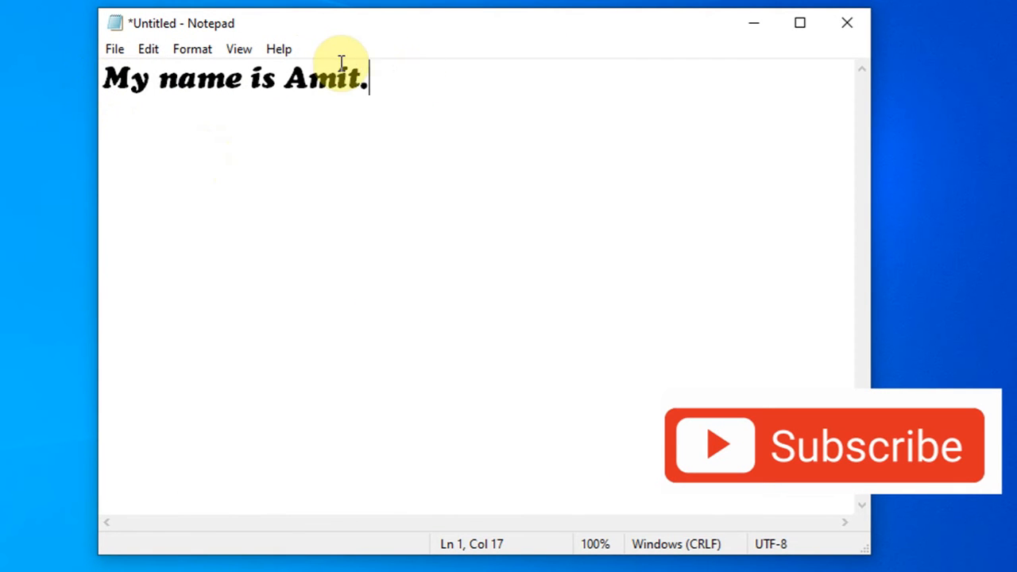
# Save the document to the Desktop as a text file named with the person's first name in lowercase.
pyautogui.click(189, 53)
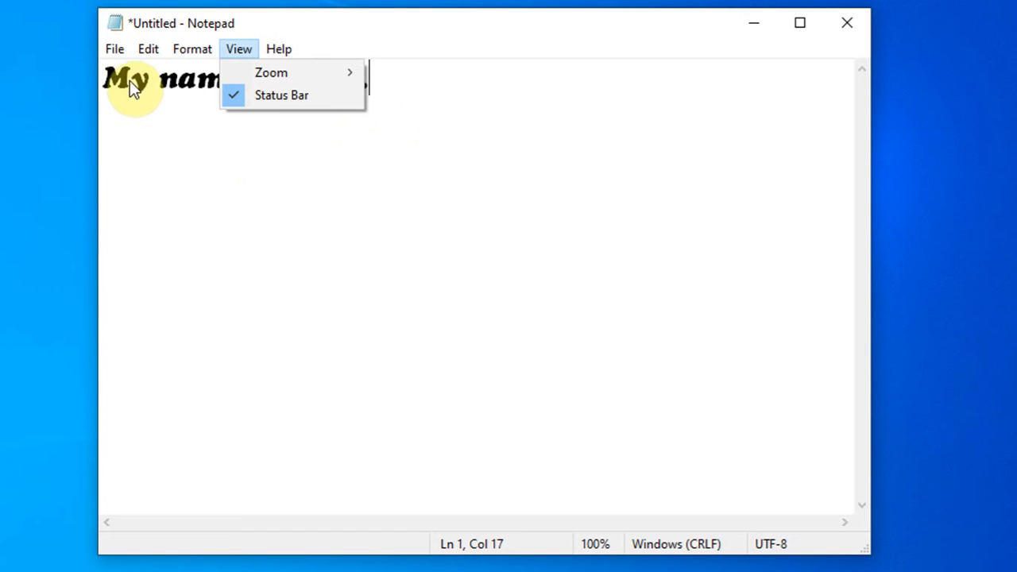
pyautogui.moveTo(118, 50)
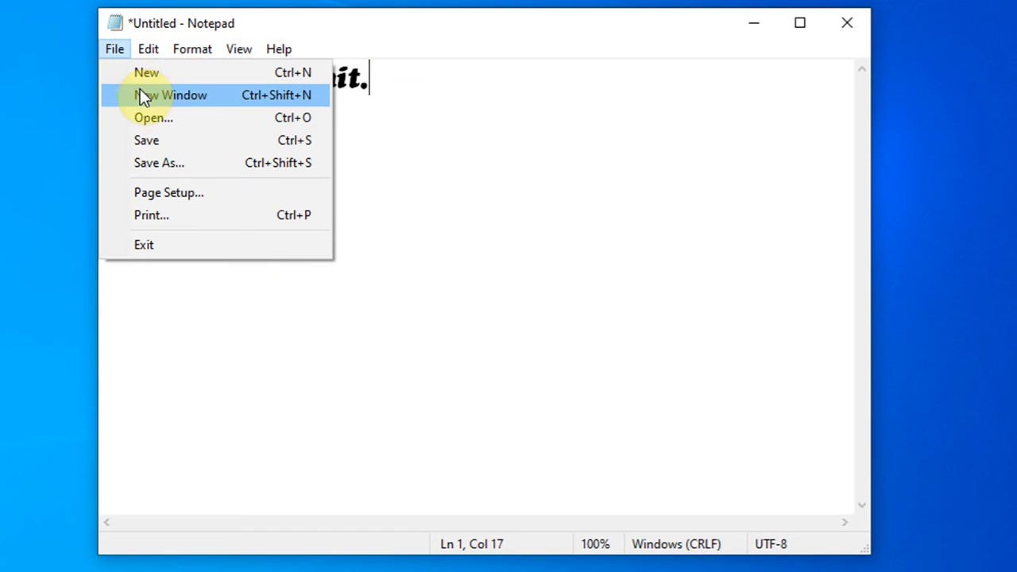
pyautogui.click(310, 141)
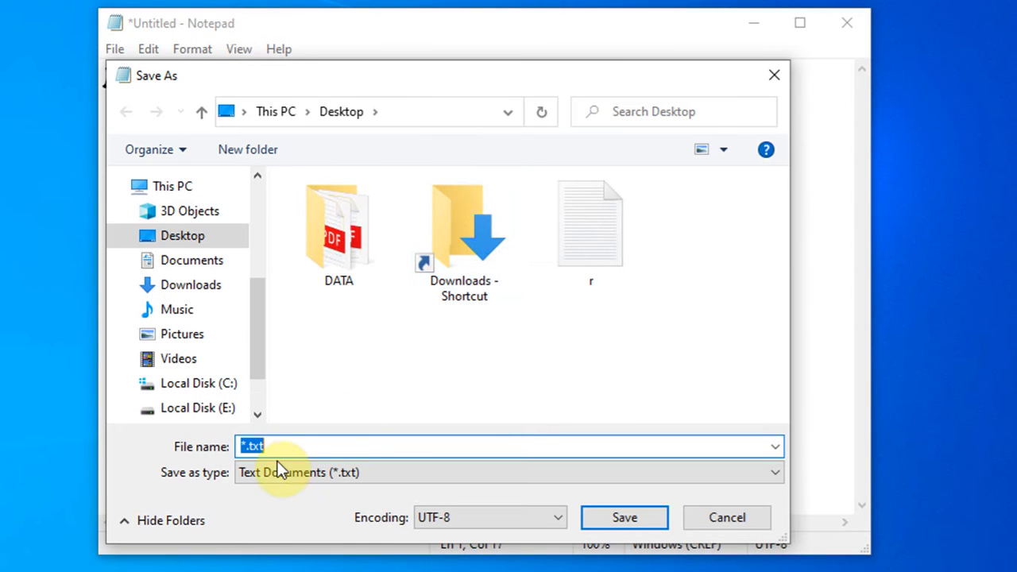
pyautogui.moveTo(257, 293); pyautogui.dragTo(258, 259)
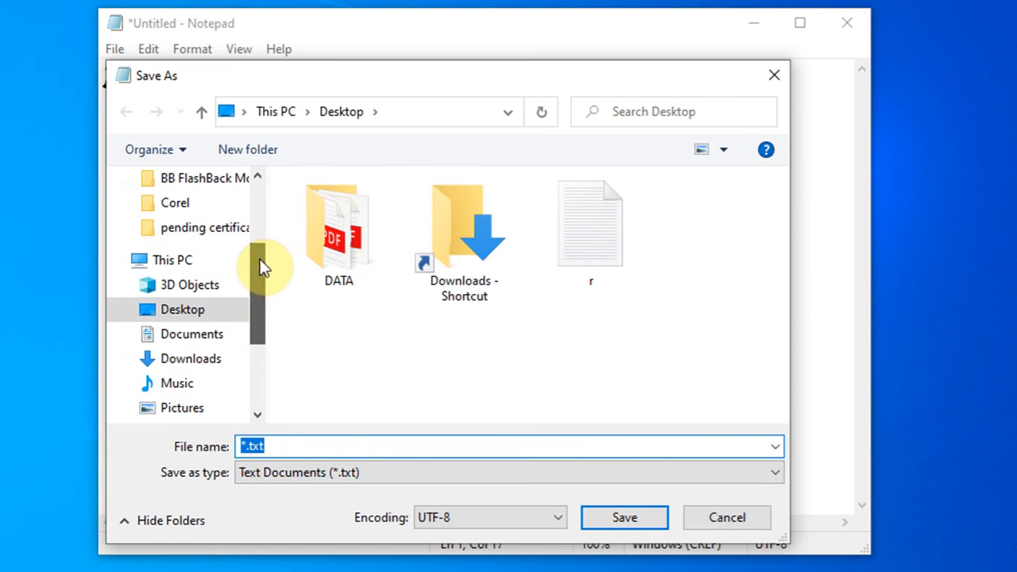
pyautogui.click(203, 309)
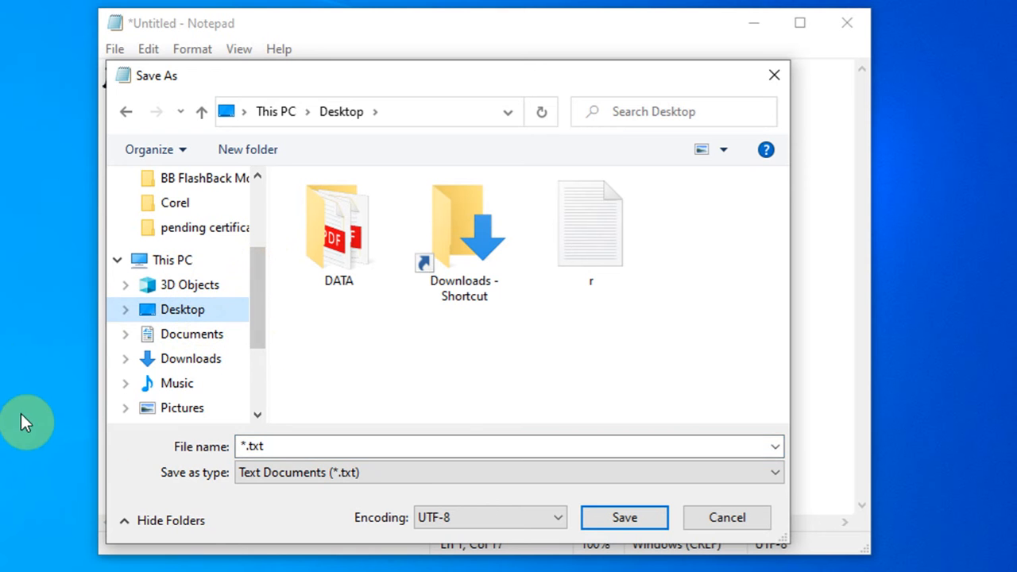
pyautogui.click(325, 442)
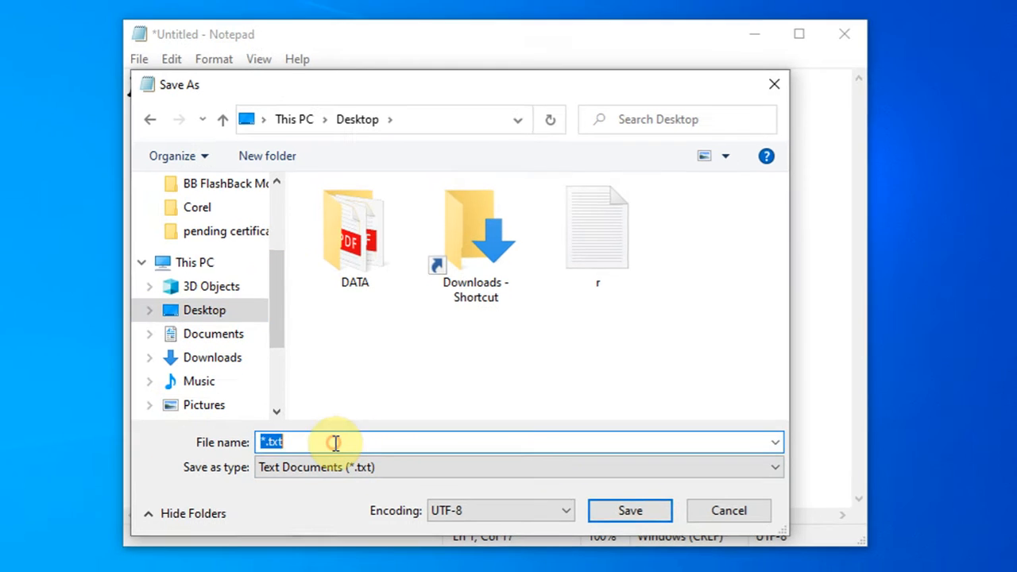
pyautogui.write('amit')
pyautogui.press('Return')
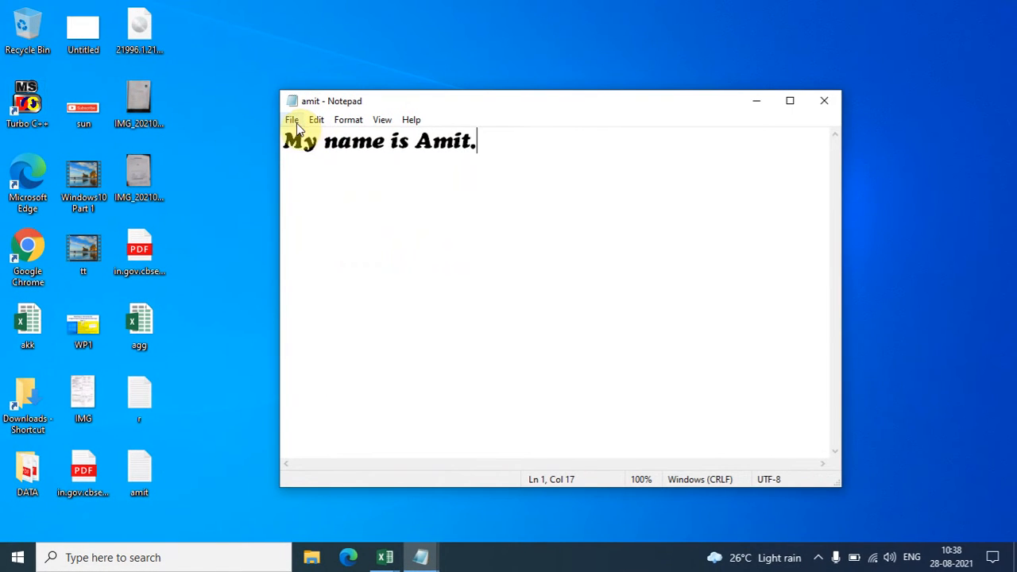
# Save a copy of the document to the Desktop as a text file, adding "_copy" to the existing file name.
pyautogui.click(291, 119)
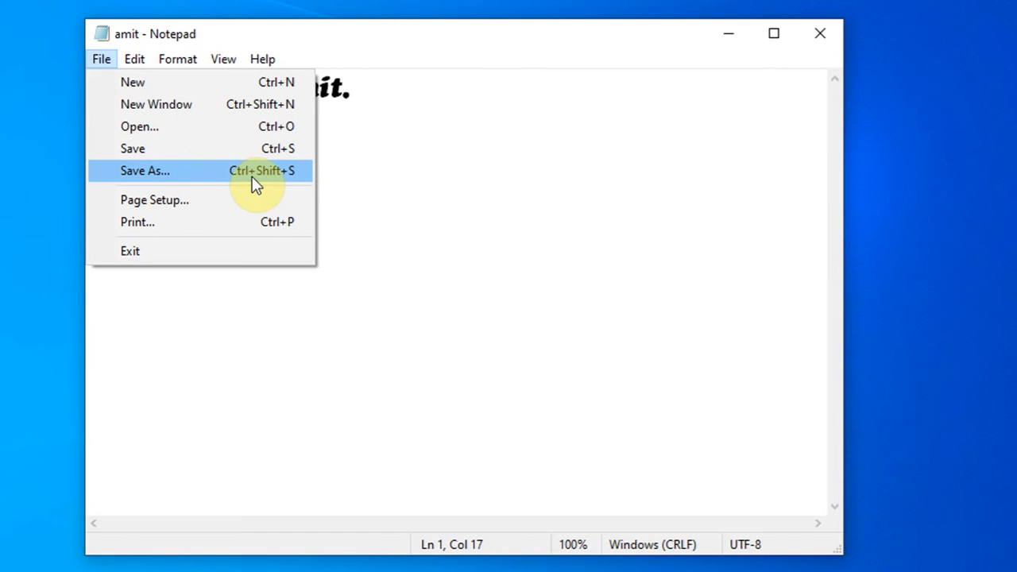
pyautogui.click(275, 178)
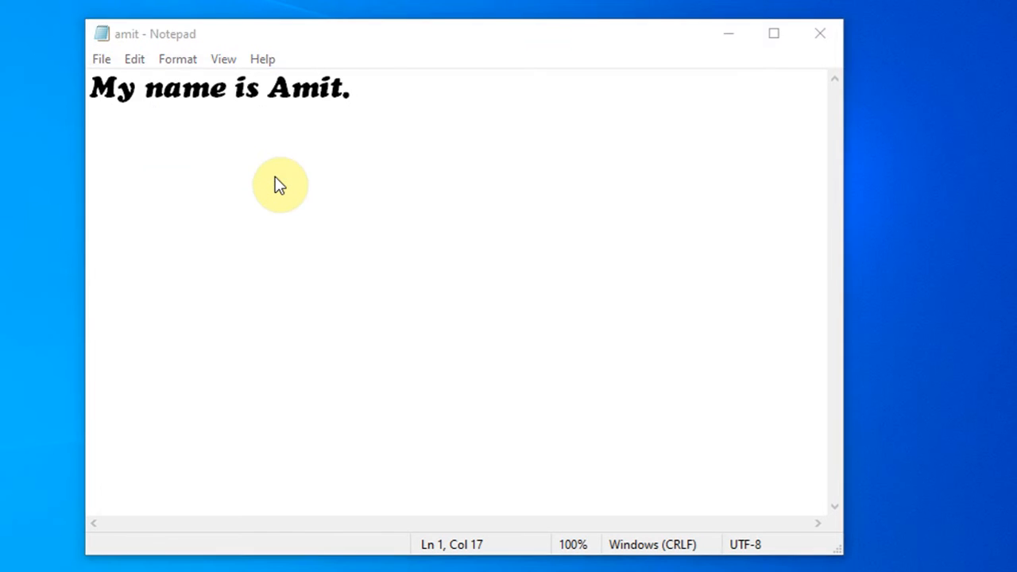
pyautogui.click(315, 449)
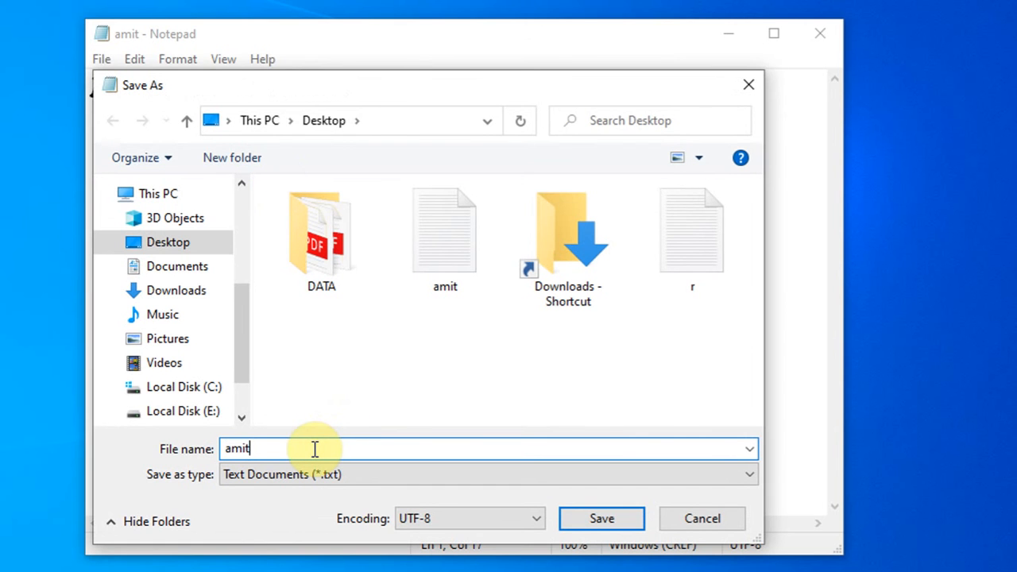
pyautogui.write('_copy')
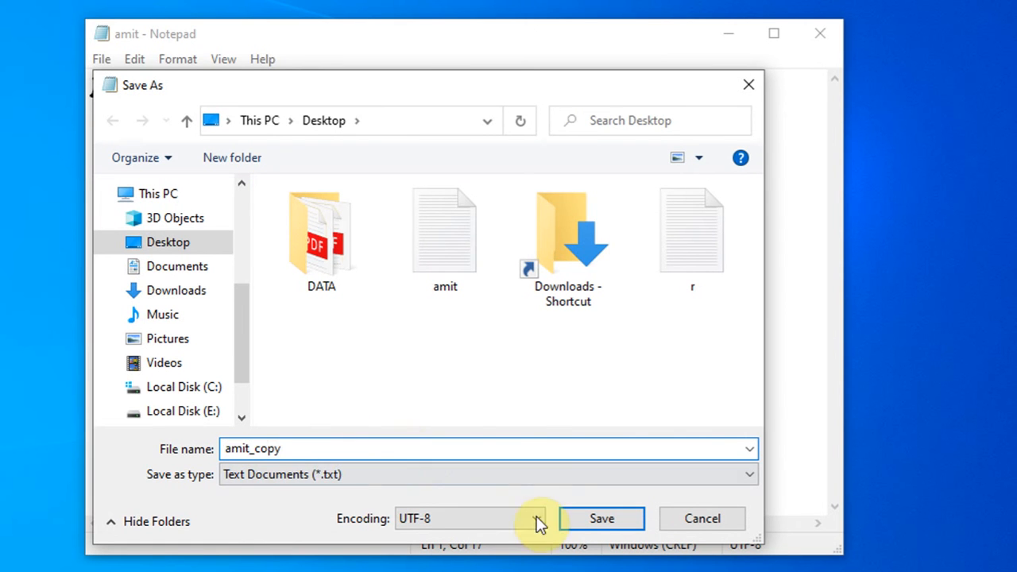
pyautogui.click(588, 518)
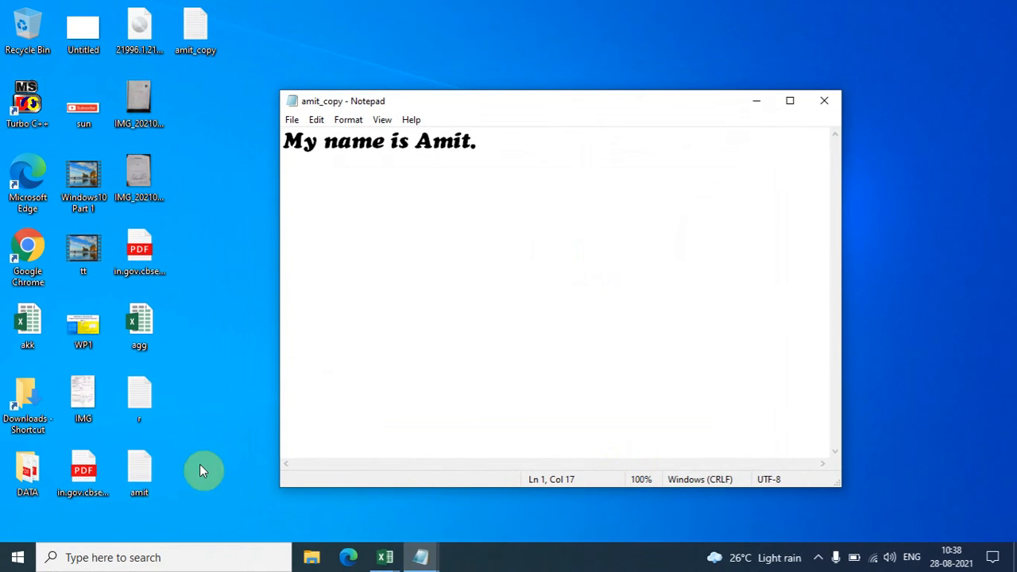
pyautogui.click(194, 30)
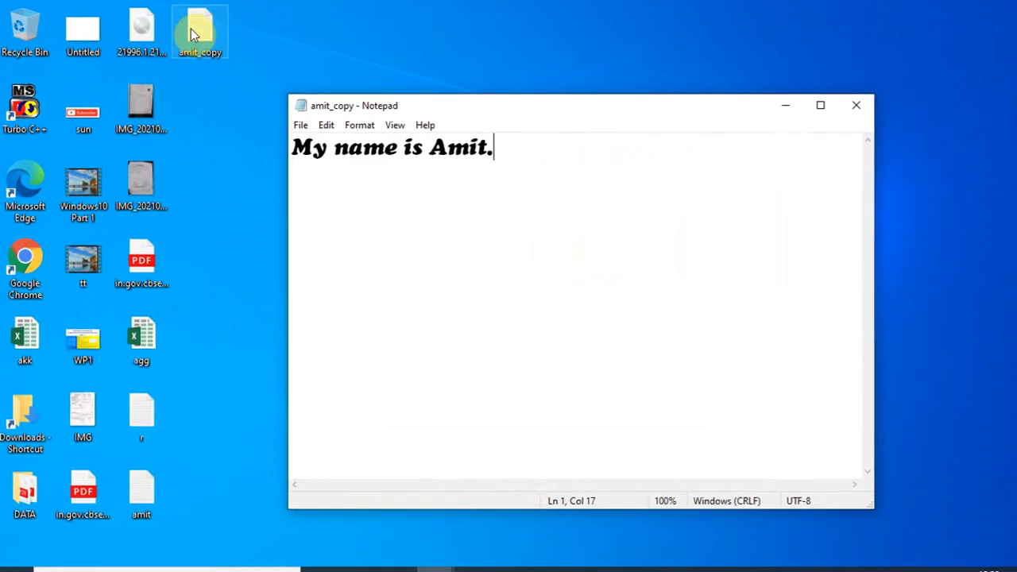
# Open the page setup for the copied document and change the page orientation to Landscape.
pyautogui.click(515, 265)
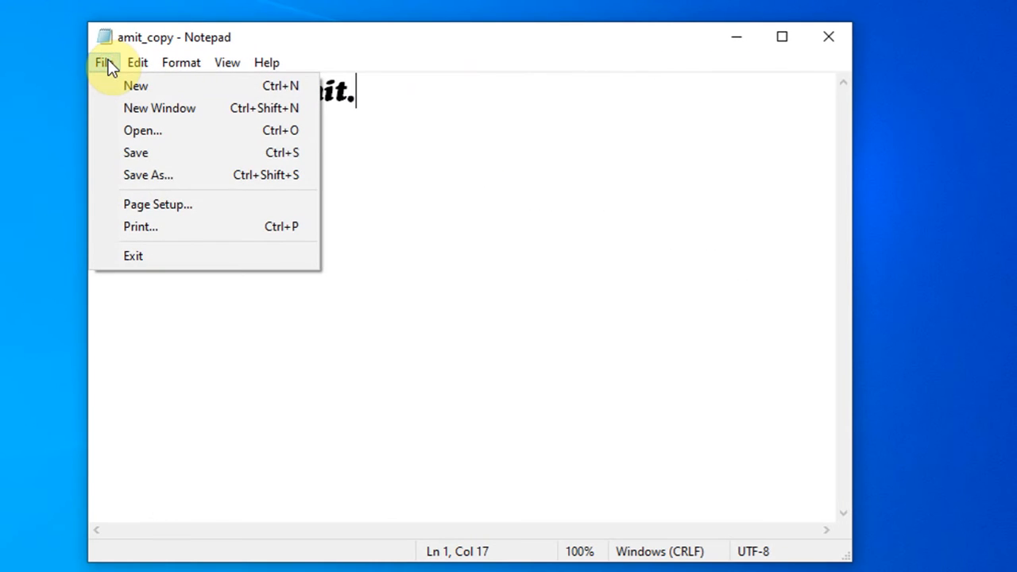
pyautogui.click(212, 210)
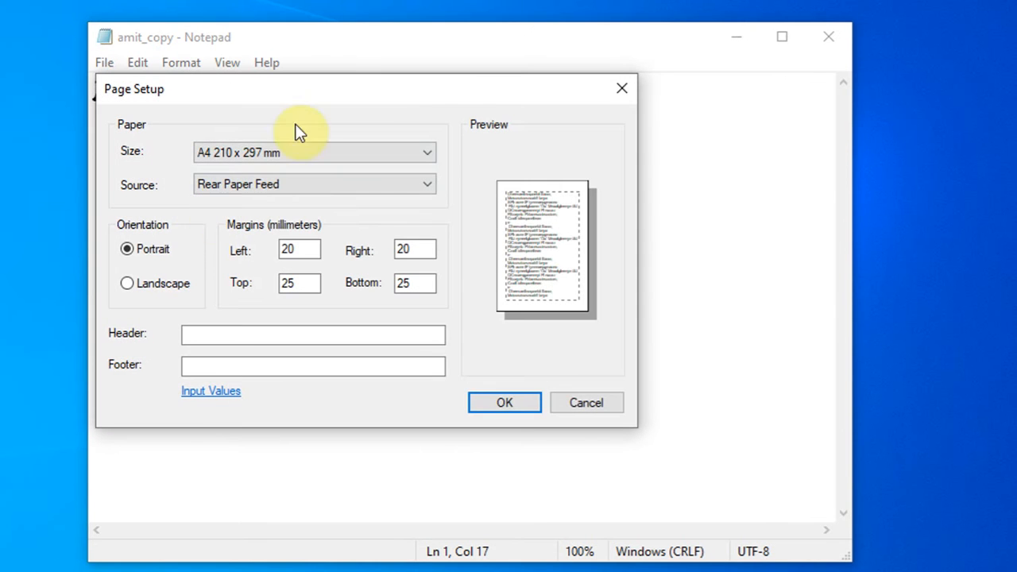
pyautogui.moveTo(386, 89); pyautogui.dragTo(556, 89)
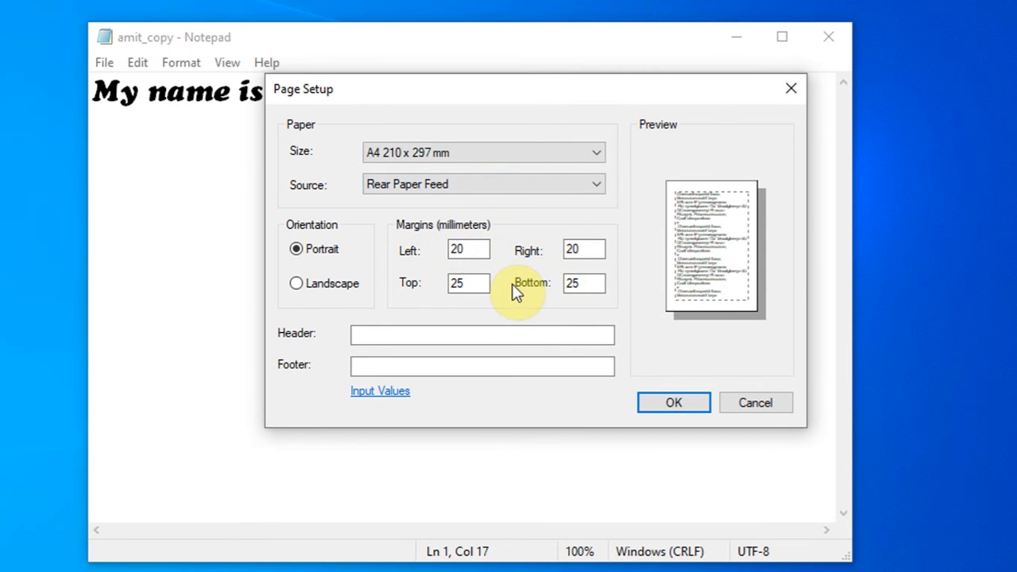
pyautogui.click(460, 250)
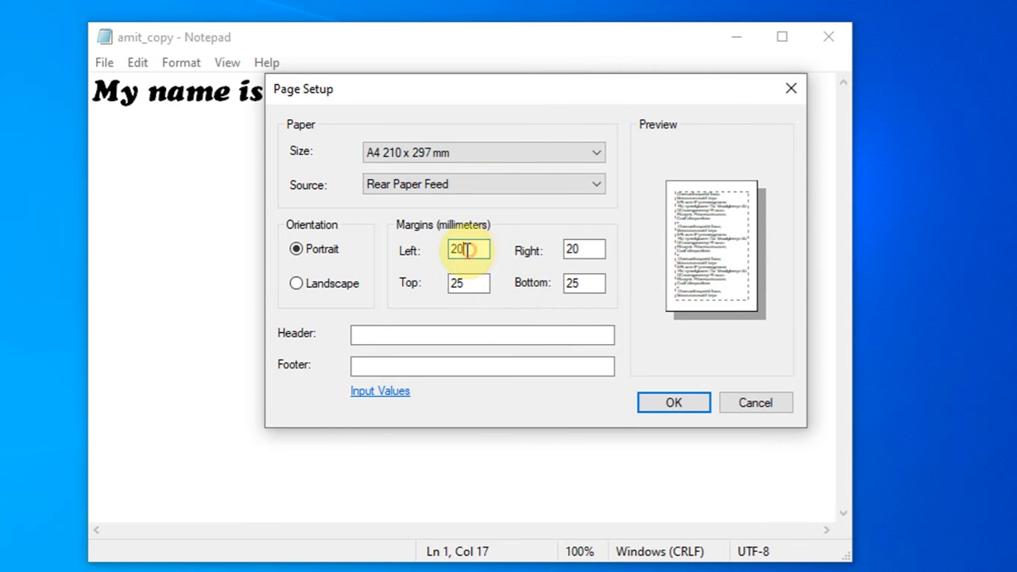
pyautogui.doubleClick(463, 250)
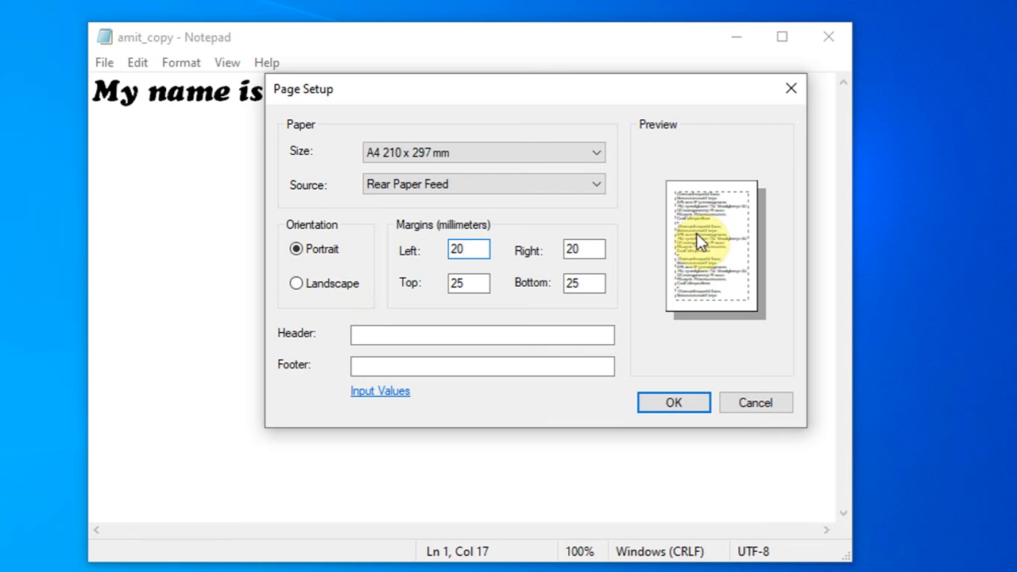
pyautogui.click(326, 286)
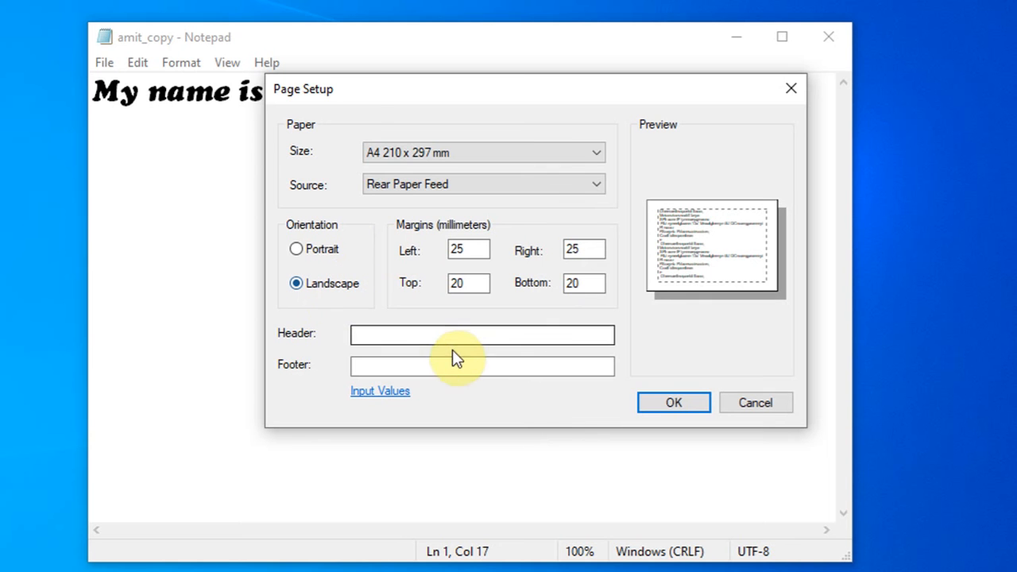
# Enter "Page No - &p" as the page header, leaving the footer empty.
pyautogui.click(395, 335)
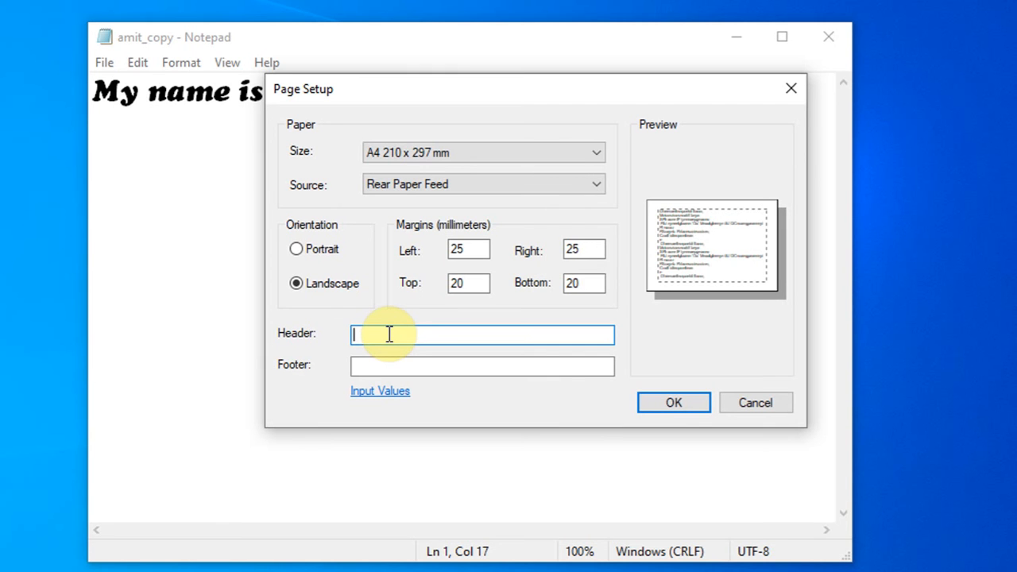
pyautogui.click(421, 366)
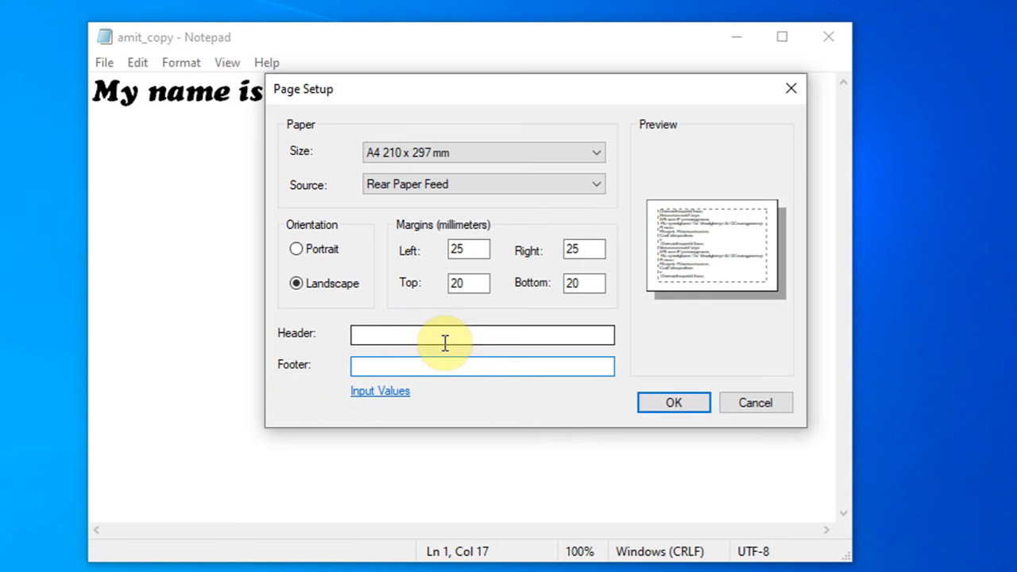
pyautogui.click(445, 338)
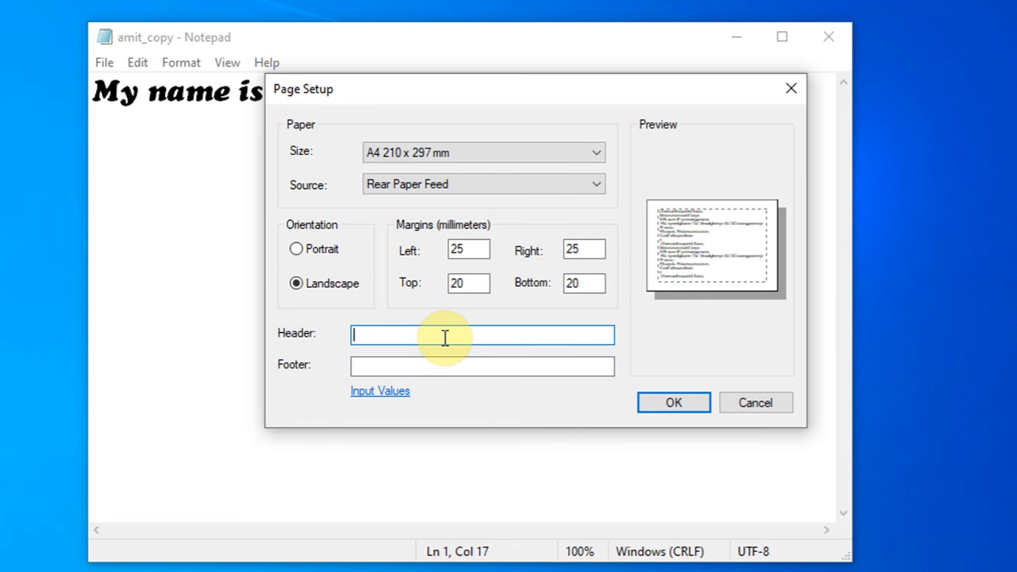
pyautogui.write('Page No - &p')
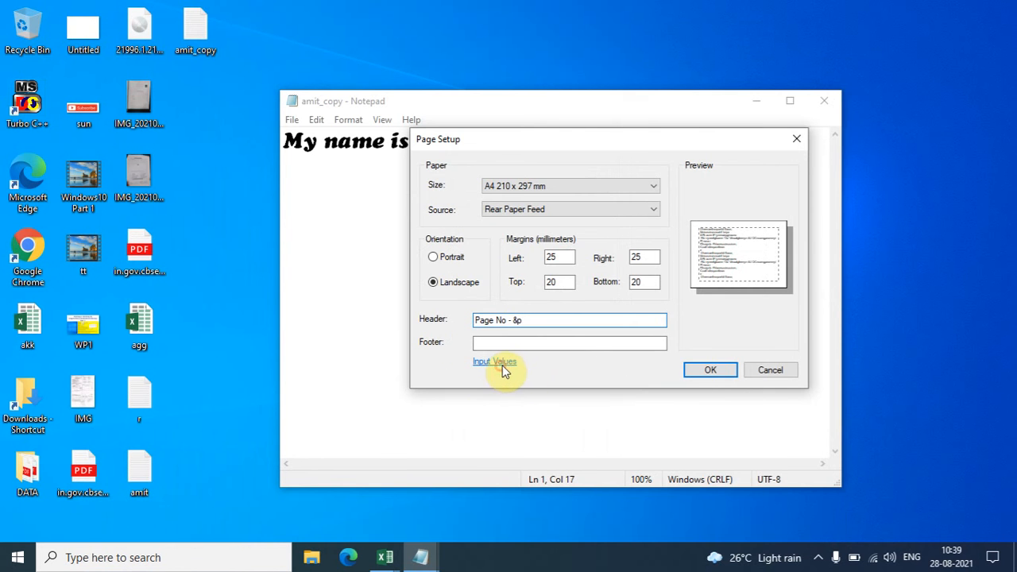
# Open the online help for header and footer input values in the browser and copy its Command and Action table.
pyautogui.click(503, 362)
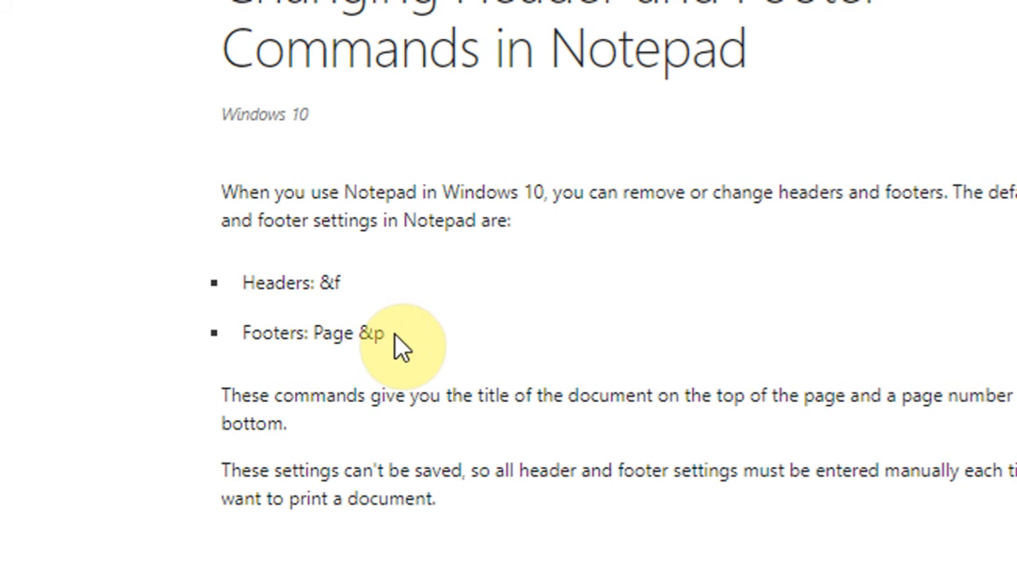
pyautogui.scroll(-5, 563, 467)
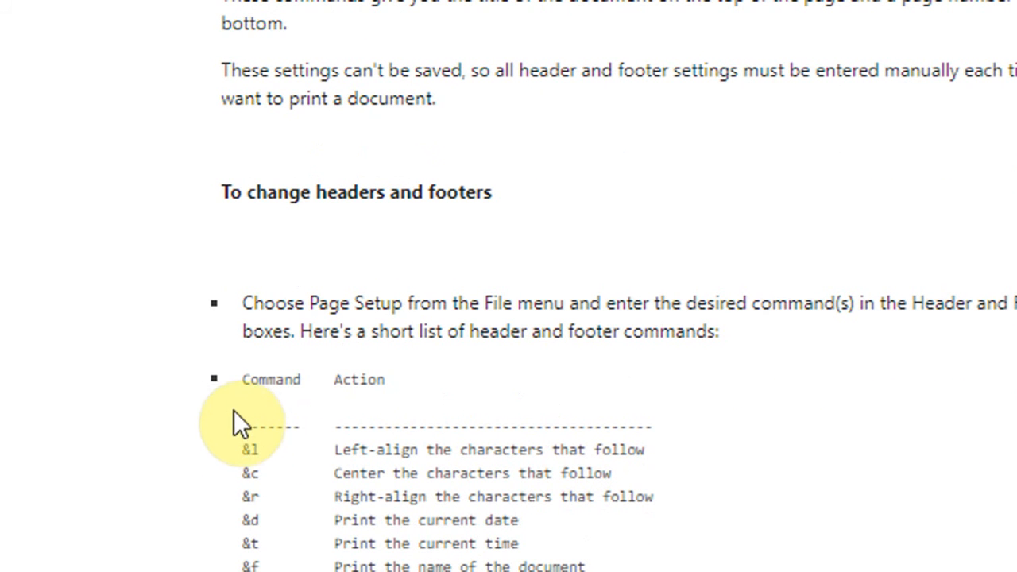
pyautogui.click(242, 382)
pyautogui.moveTo(242, 382); pyautogui.dragTo(642, 569)
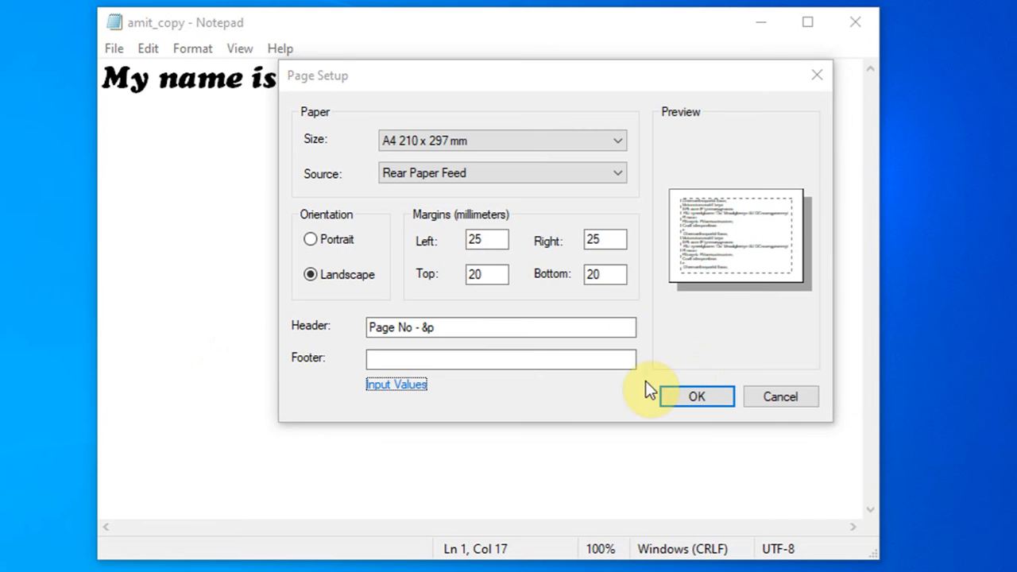
# Back in Notepad, accept the page setup and paste the copied command table below the sentence, separated by a blank line.
pyautogui.click(645, 382)
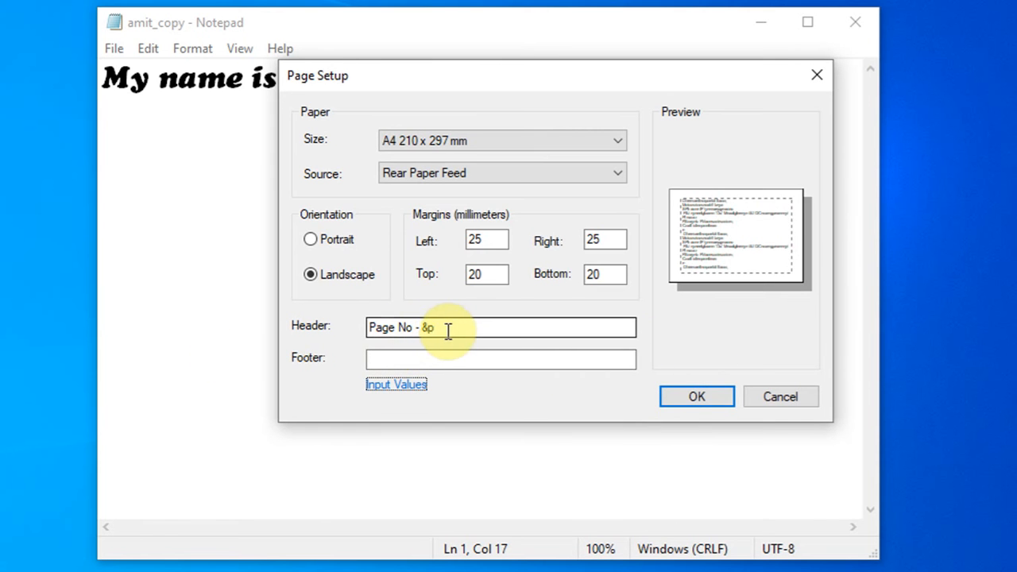
pyautogui.click(688, 397)
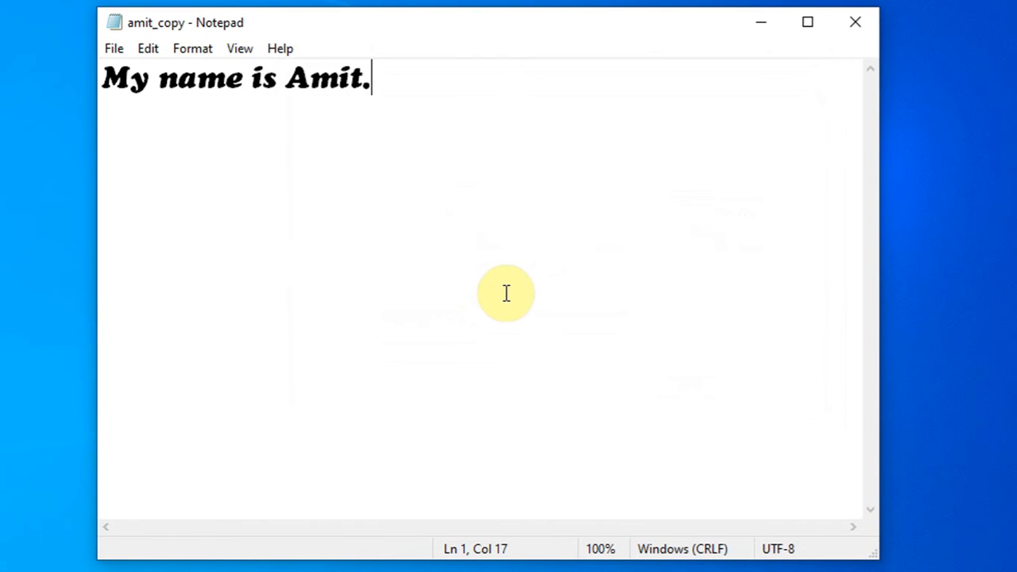
pyautogui.press('Return')
pyautogui.hotkey('ctrl', 'v')
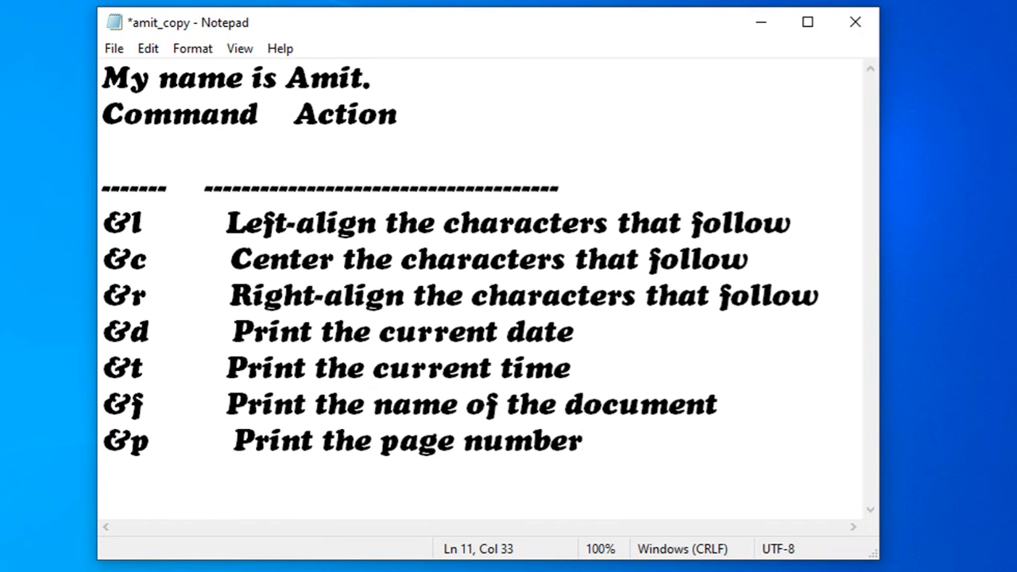
pyautogui.click(100, 116)
pyautogui.press('Return')
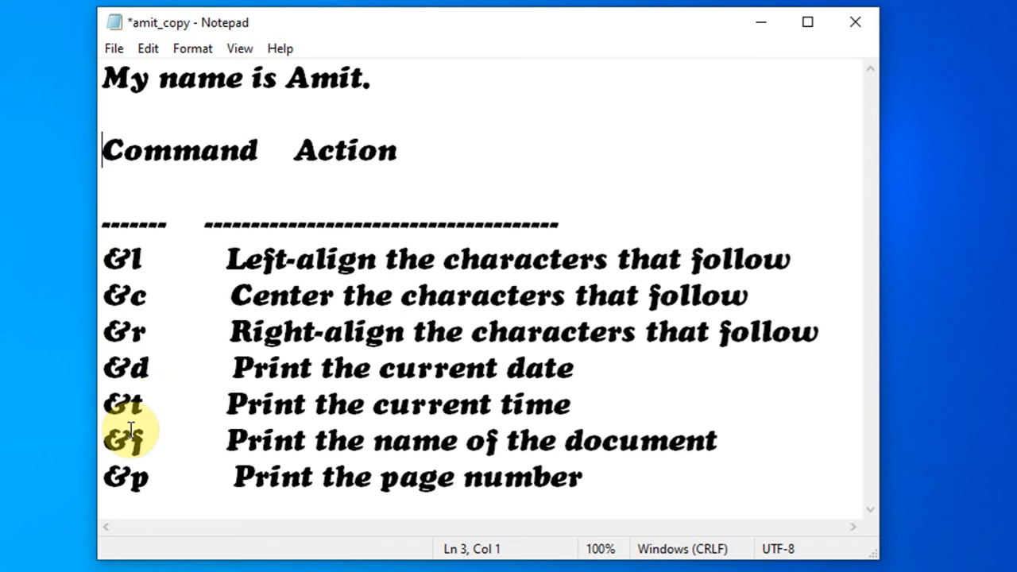
# Print the document with Microsoft Print to PDF, saving it to the Desktop under the person's first name followed by "_pdf".
pyautogui.click(111, 50)
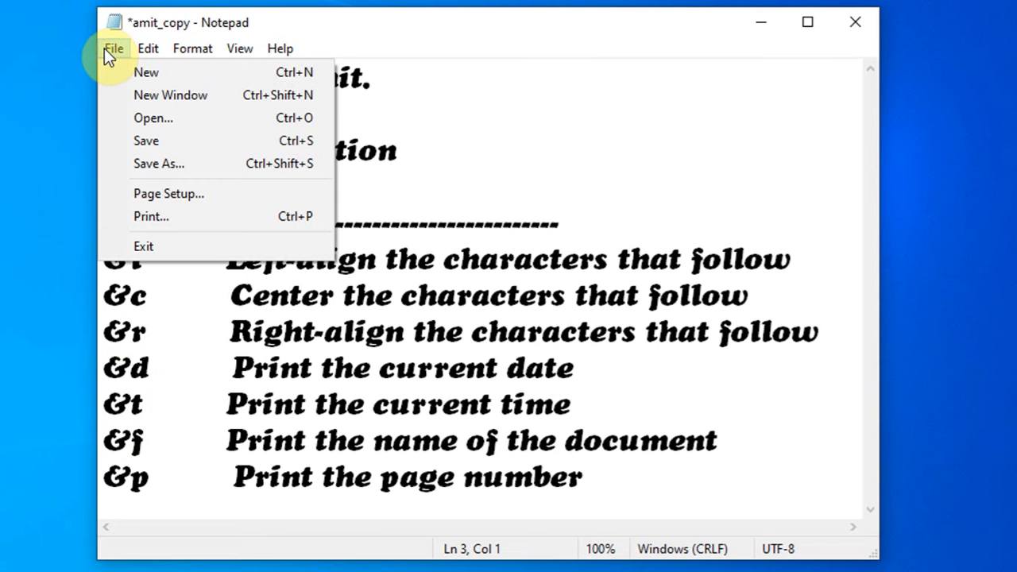
pyautogui.click(182, 215)
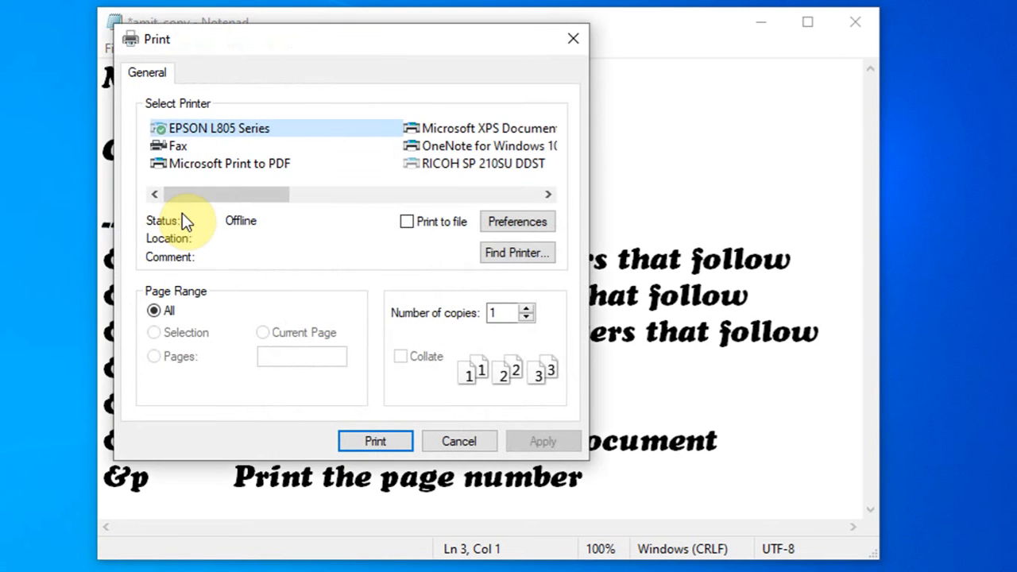
pyautogui.click(274, 163)
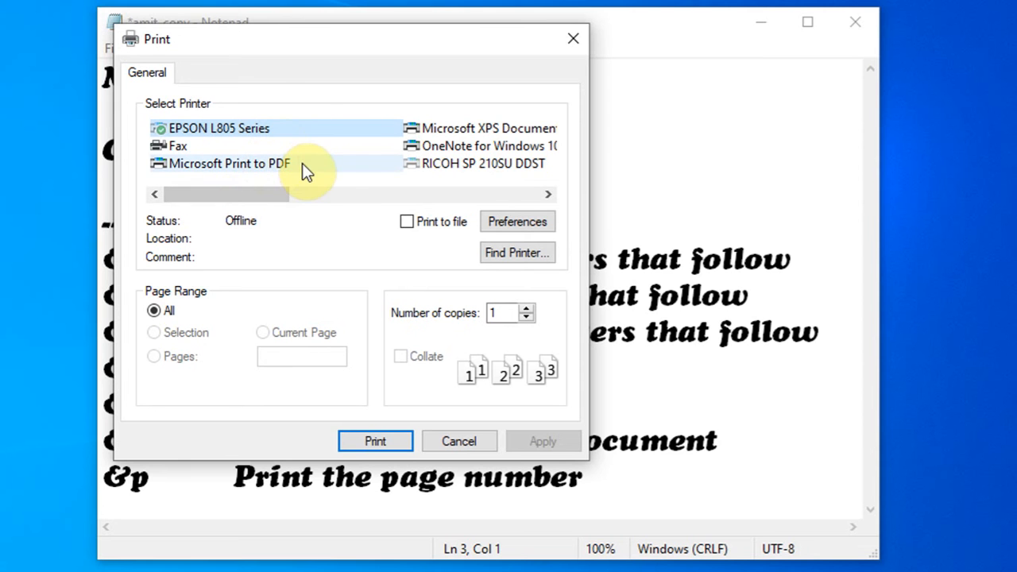
pyautogui.click(376, 443)
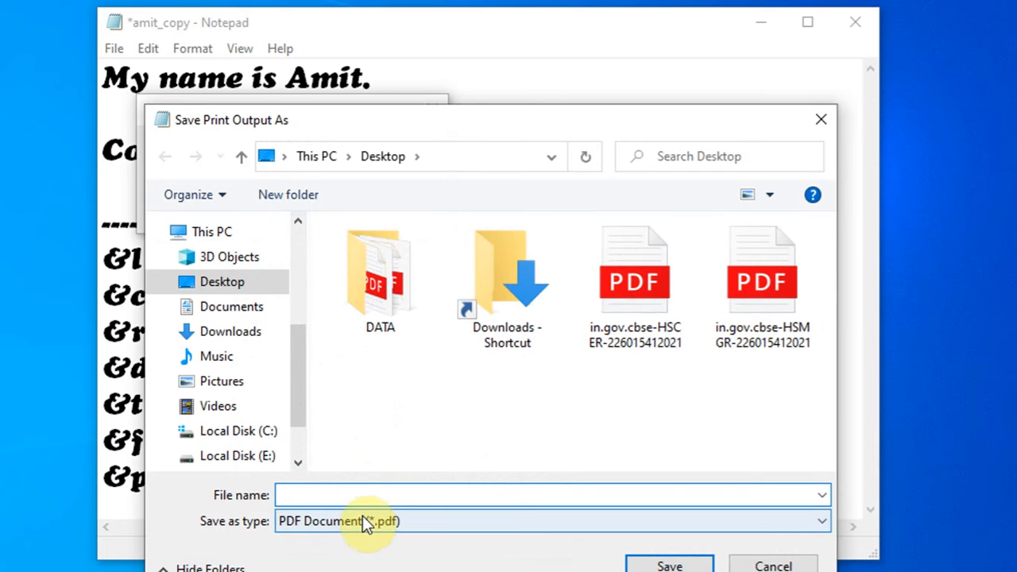
pyautogui.write('amit')
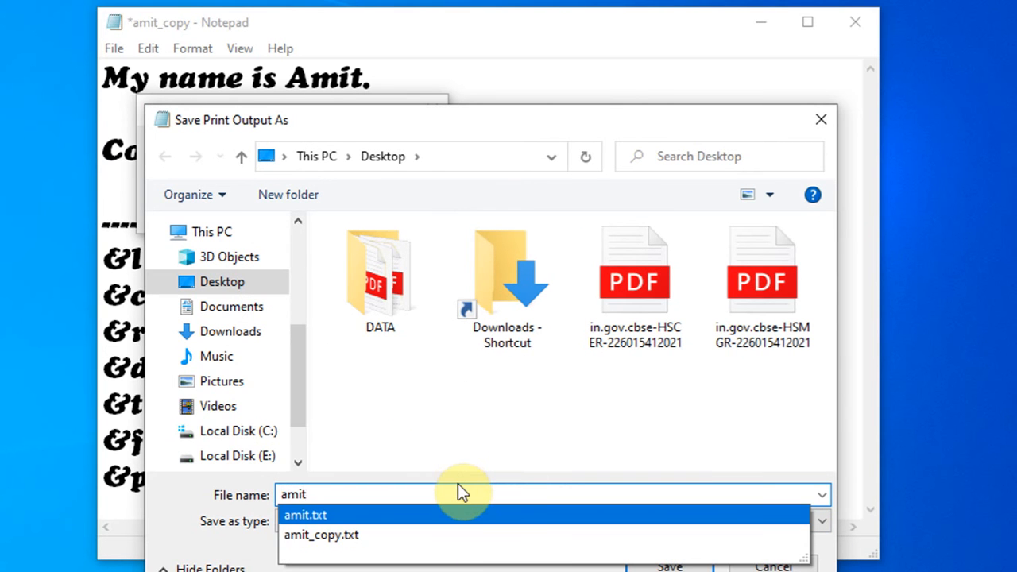
pyautogui.write('_pdf')
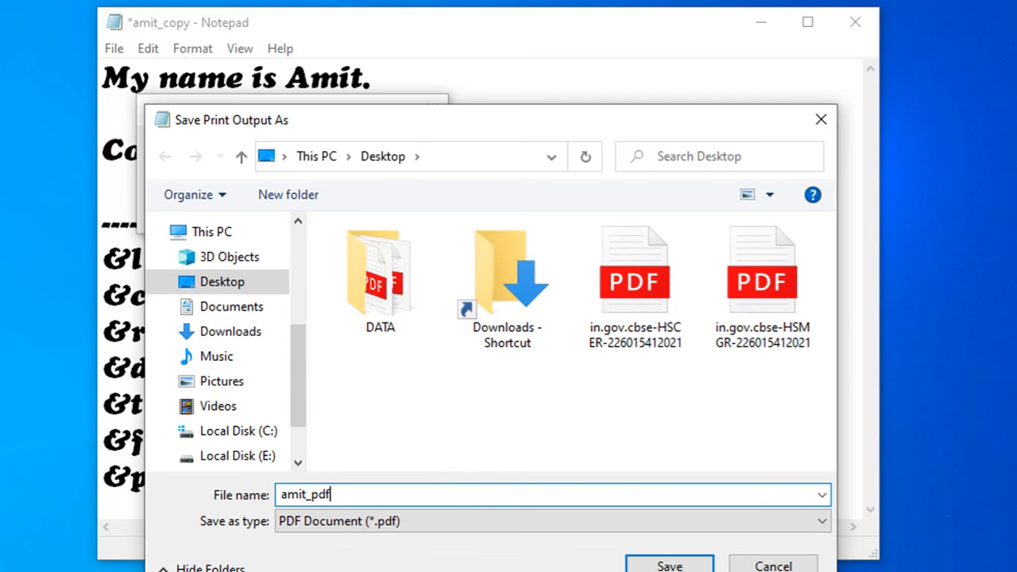
pyautogui.click(630, 563)
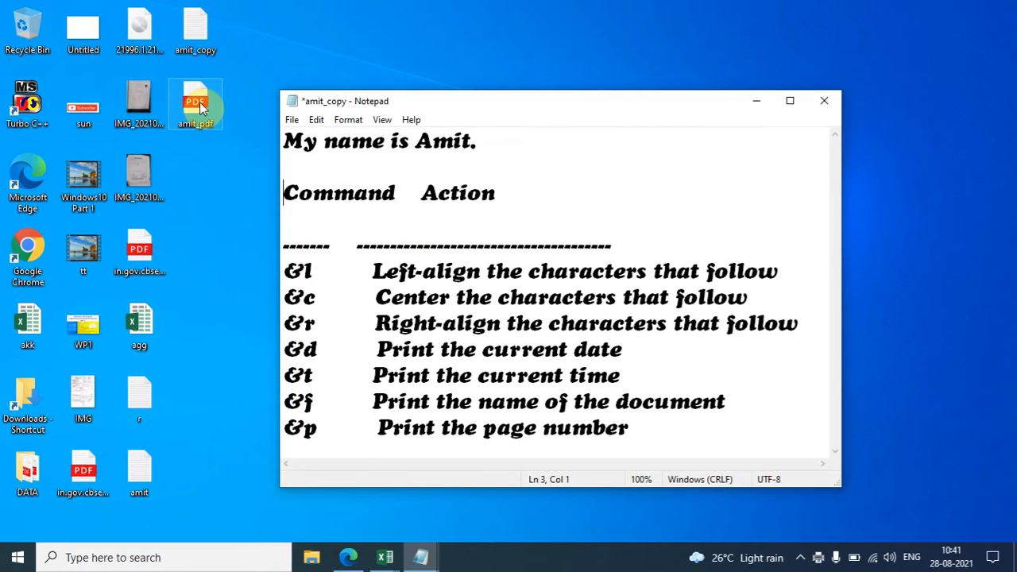
# Open the new PDF from the Desktop, check the page number in its header, and return to the Notepad document.
pyautogui.doubleClick(199, 108)
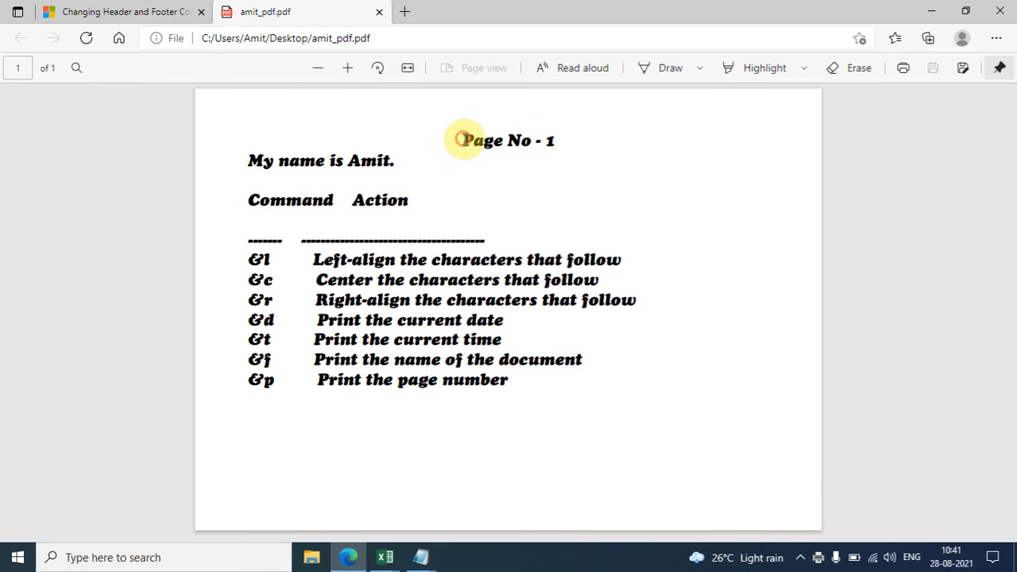
pyautogui.moveTo(463, 139); pyautogui.dragTo(526, 137)
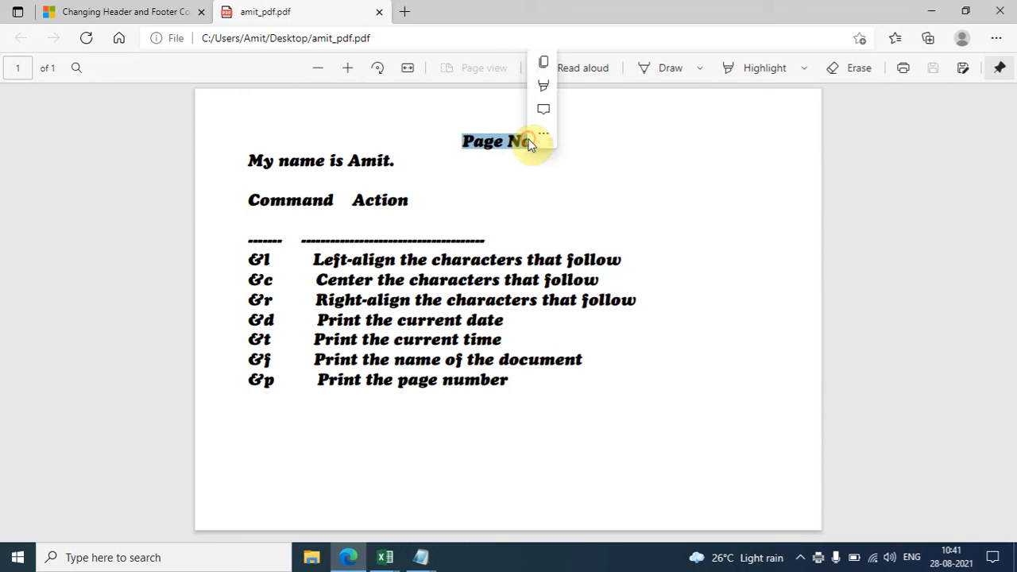
pyautogui.click(560, 146)
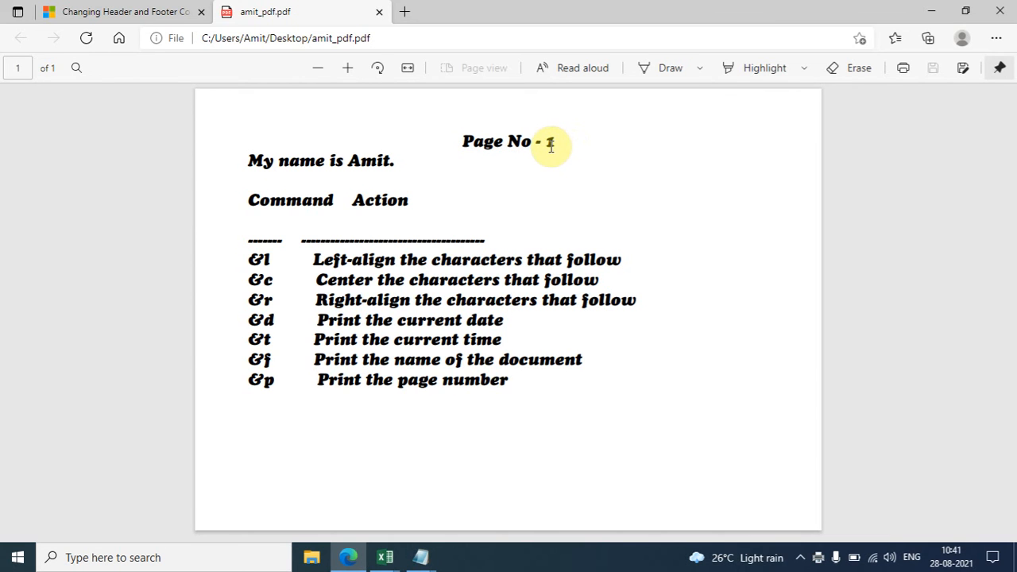
pyautogui.doubleClick(551, 142)
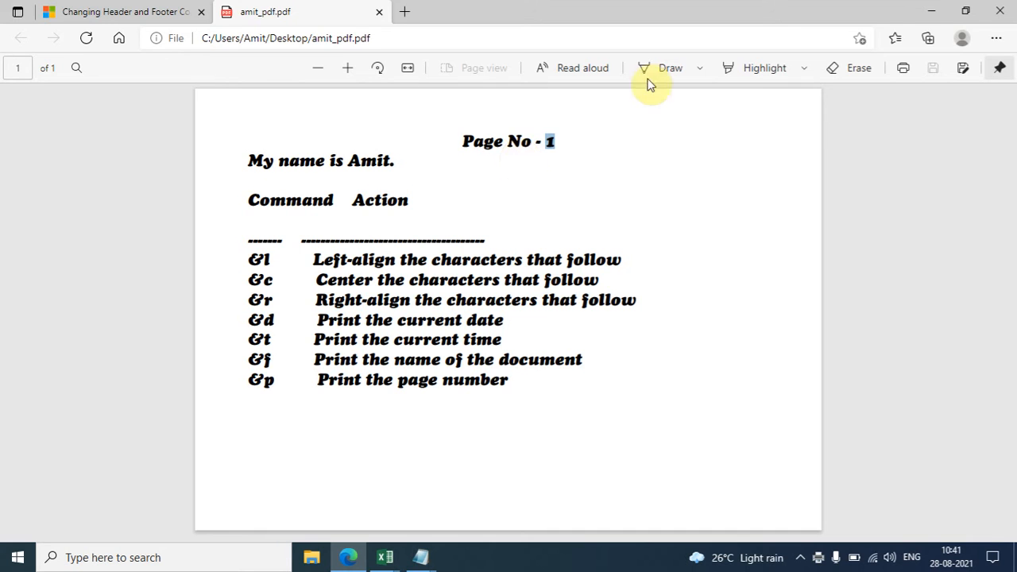
pyautogui.click(932, 12)
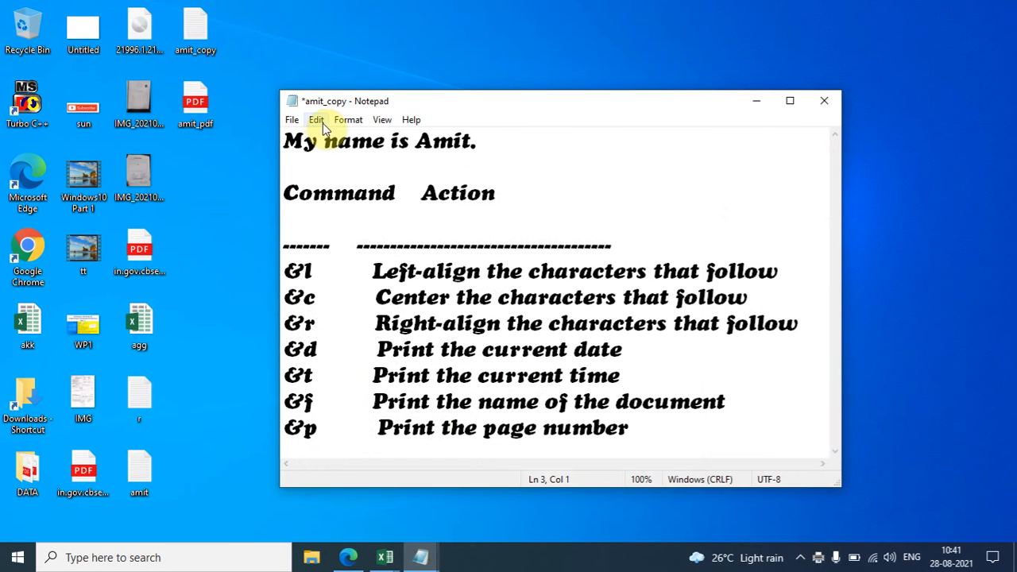
# Open a new empty Notepad window and move it aside so the original document stays visible.
pyautogui.click(291, 120)
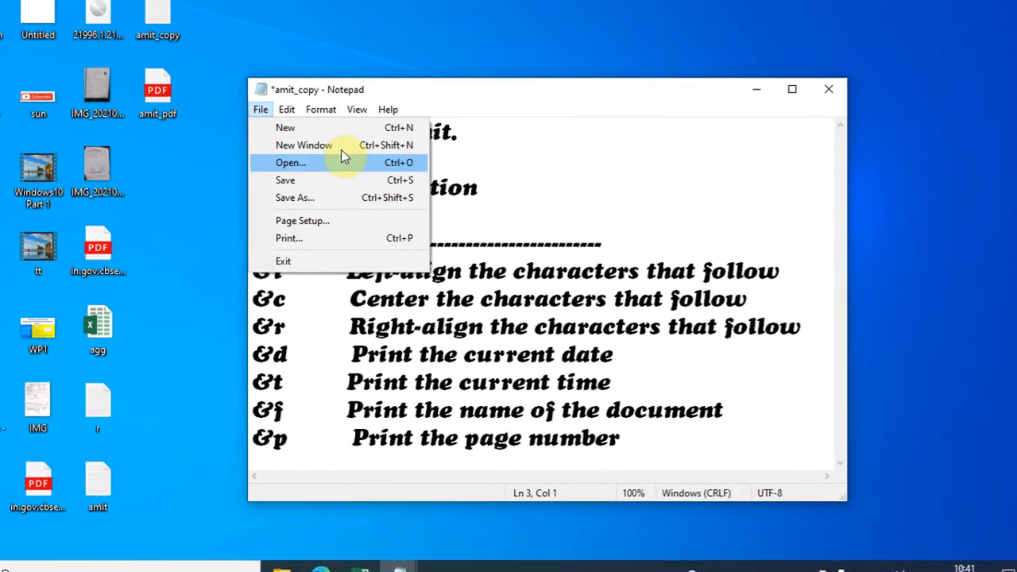
pyautogui.click(275, 125)
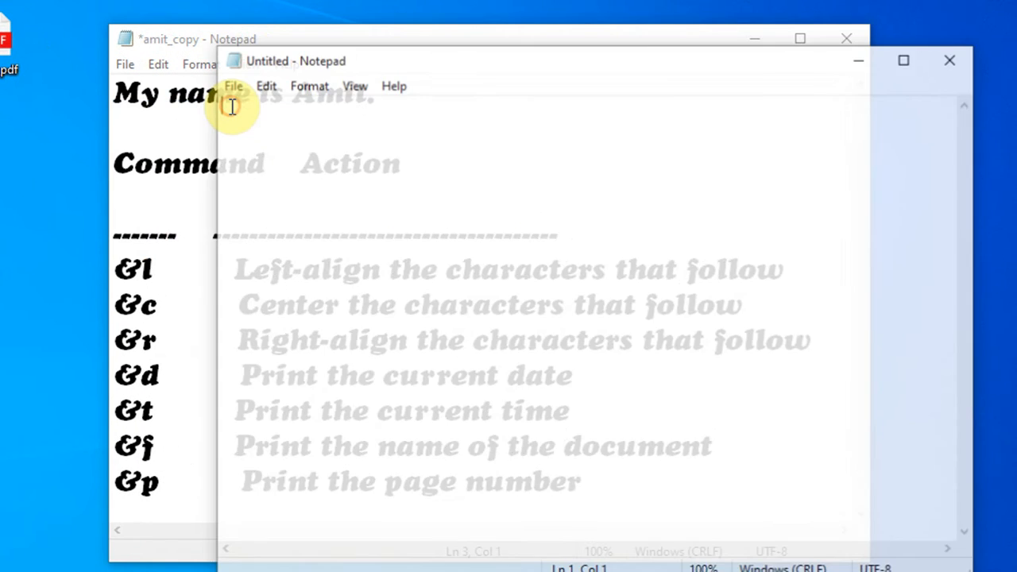
pyautogui.moveTo(402, 62); pyautogui.dragTo(534, 214)
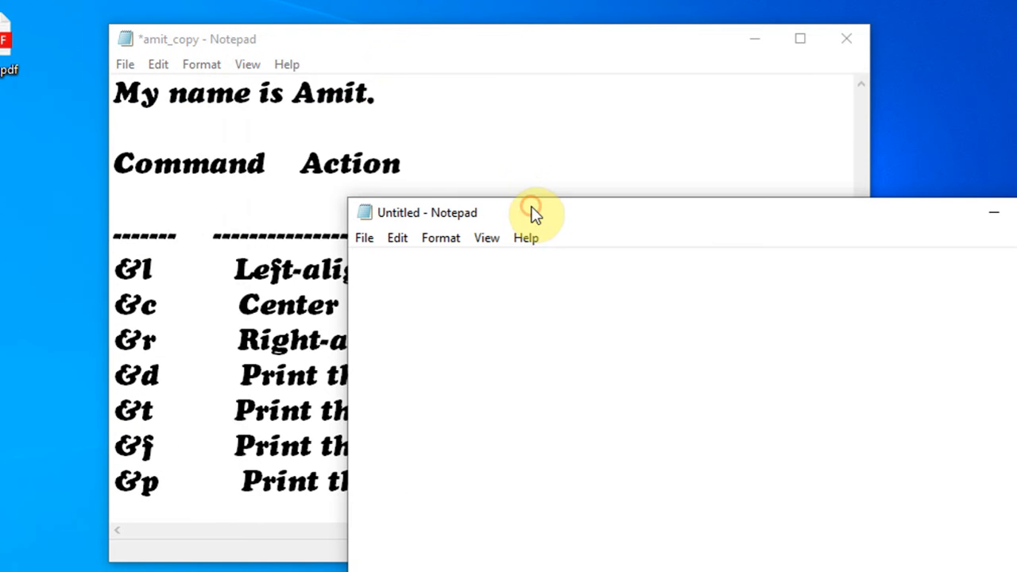
# Save the changes to the original document.
pyautogui.click(125, 63)
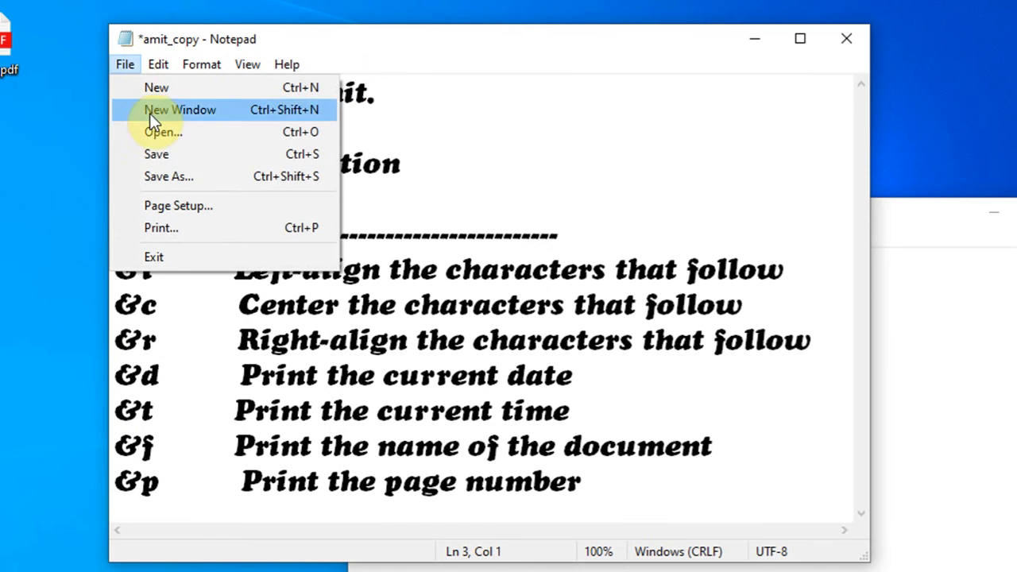
pyautogui.click(164, 154)
pyautogui.click(125, 67)
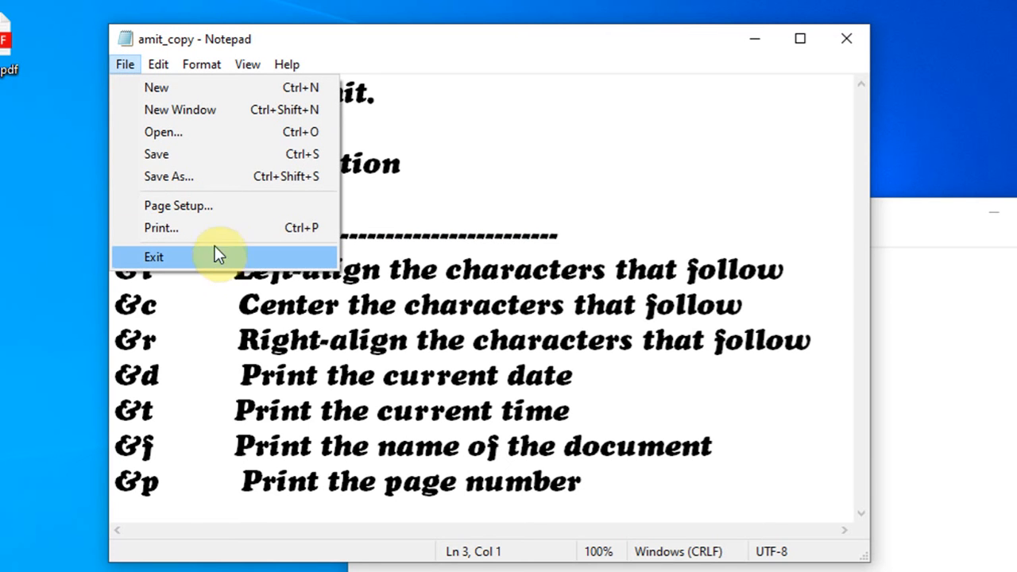
# Select all the text from the end of the "&p" line back to the opening sentence and copy it.
pyautogui.click(155, 62)
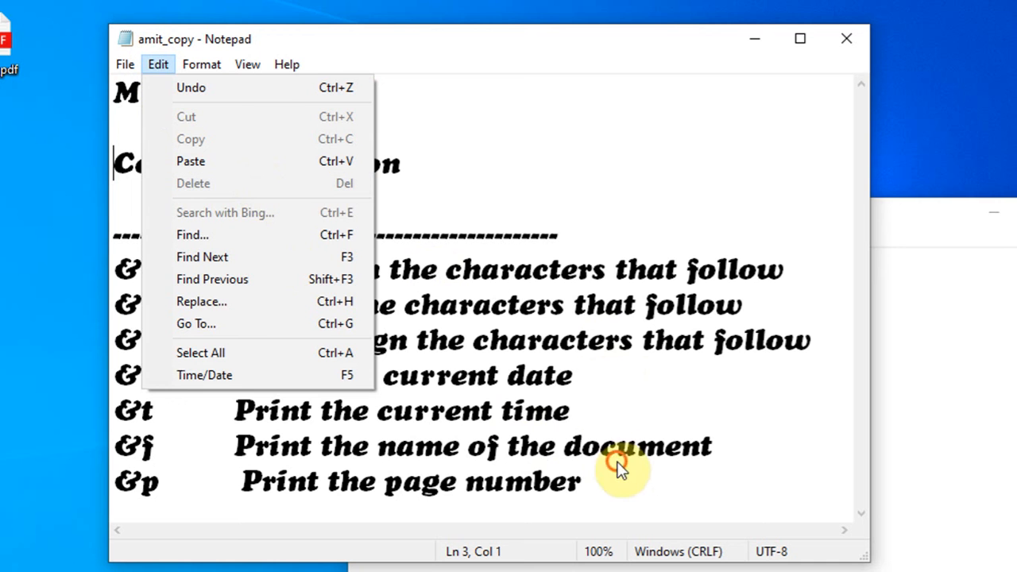
pyautogui.click(604, 490)
pyautogui.moveTo(604, 490); pyautogui.dragTo(121, 63)
pyautogui.hotkey('ctrl', 'c')
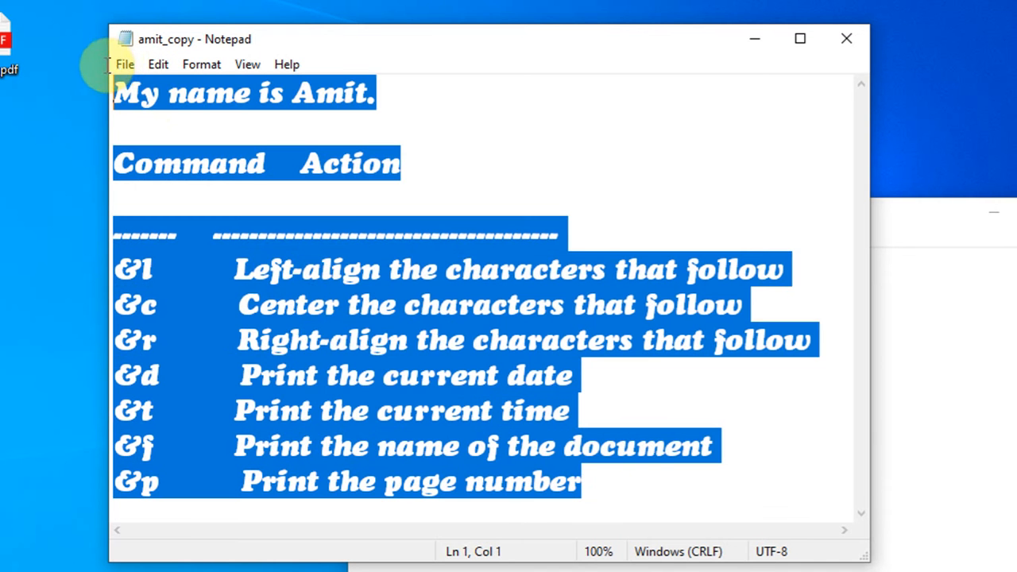
pyautogui.click(162, 65)
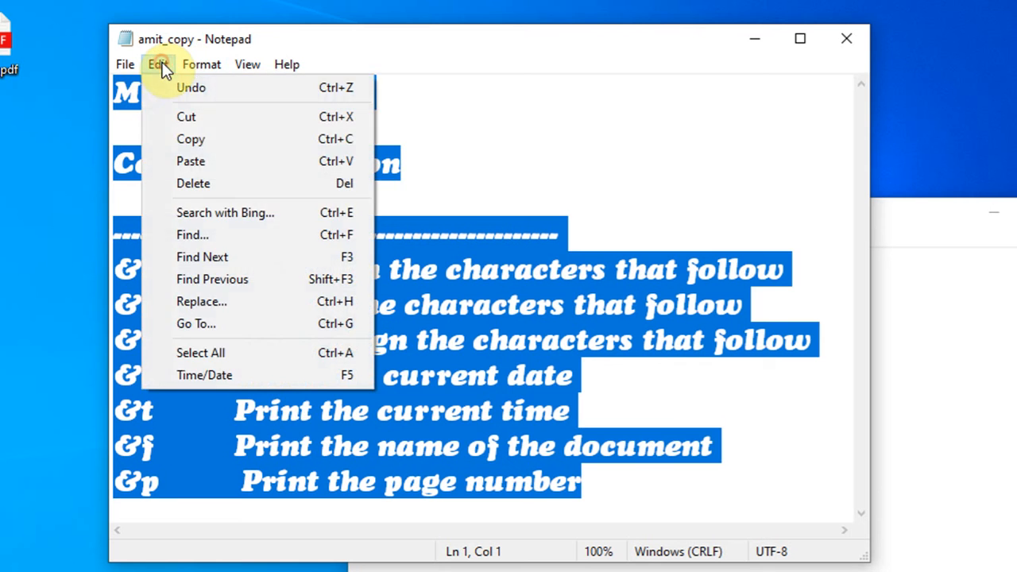
pyautogui.click(220, 140)
# Paste the copied text below the "&p" line, leaving three blank lines in between.
pyautogui.click(626, 481)
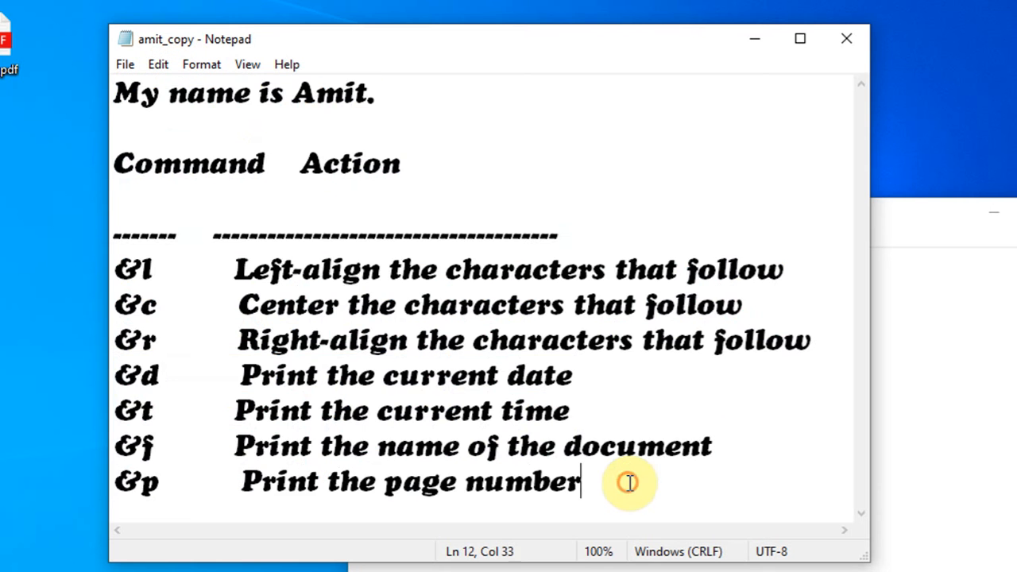
pyautogui.press('Return')
pyautogui.press('Return')
pyautogui.press('Return')
pyautogui.press('Return')
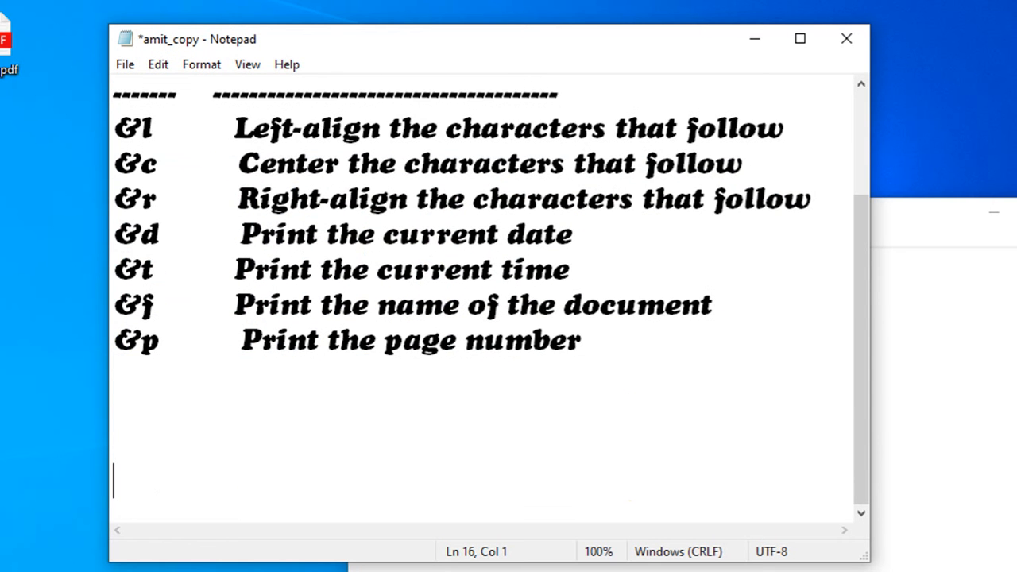
pyautogui.hotkey('ctrl', 'v')
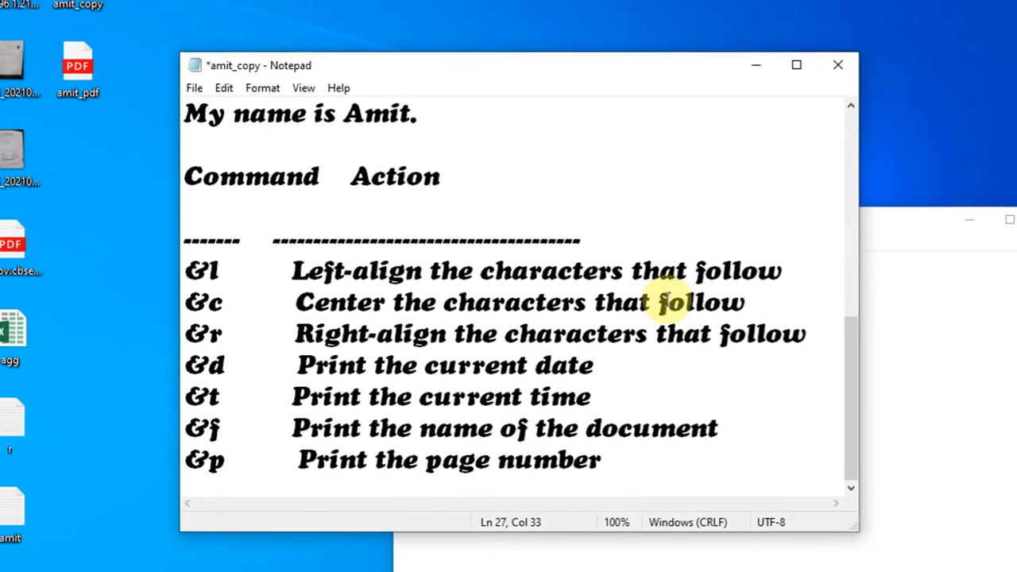
# Maximize the document window.
pyautogui.click(796, 65)
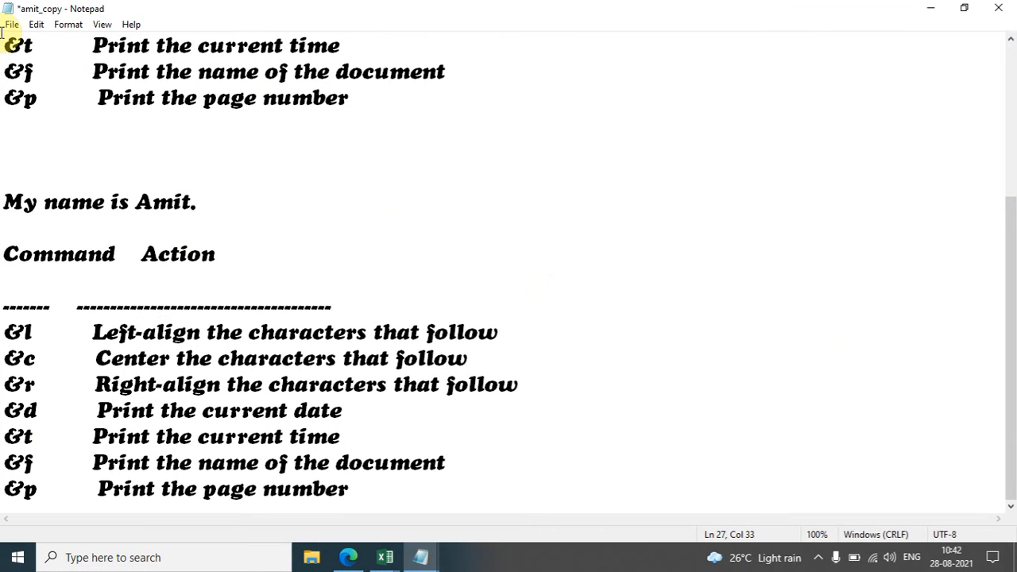
pyautogui.click(35, 25)
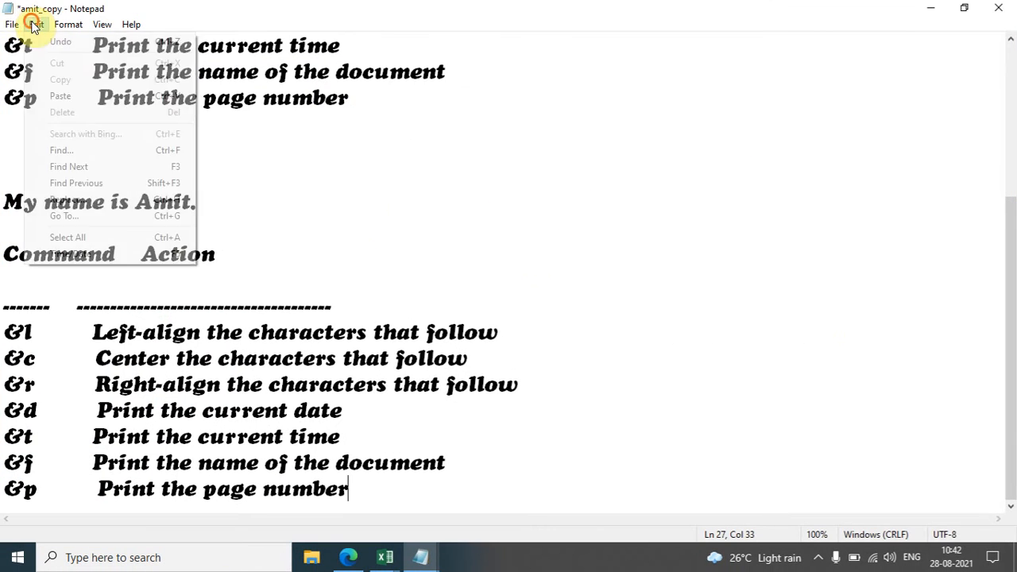
pyautogui.click(310, 287)
# Select text backward character by character from the end of the second "&l" line to just after "Left-align".
pyautogui.click(526, 331)
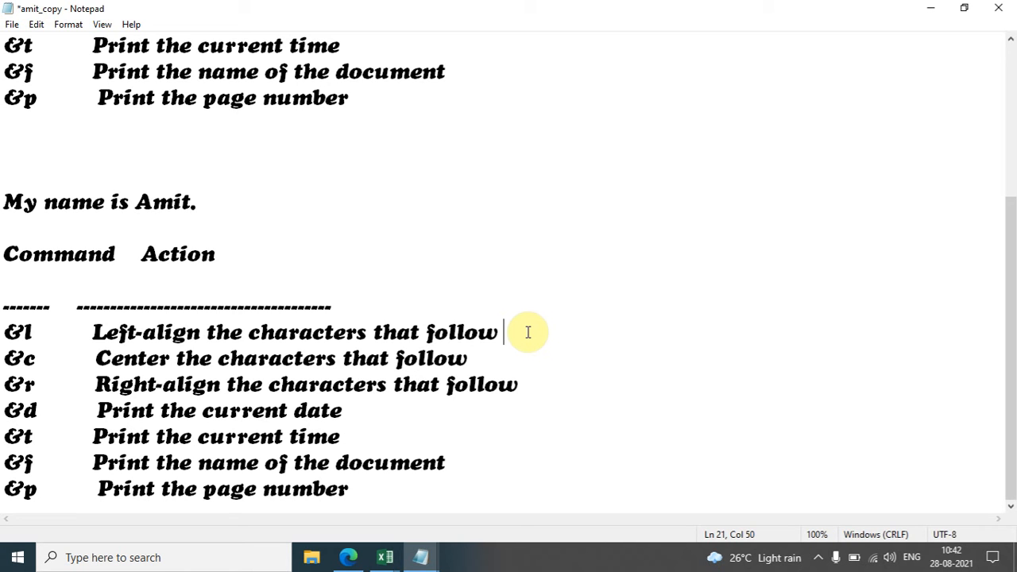
pyautogui.hotkey('shift', 'Left')
pyautogui.hotkey('shift', 'Left')
pyautogui.hotkey('shift', 'Left')
pyautogui.hotkey('shift', 'Left')
pyautogui.hotkey('shift', 'Left')
pyautogui.hotkey('shift', 'Left')
pyautogui.hotkey('shift', 'Left')
pyautogui.hotkey('shift', 'Left')
pyautogui.hotkey('shift', 'Left')
pyautogui.hotkey('shift', 'Left')
pyautogui.hotkey('shift', 'Left')
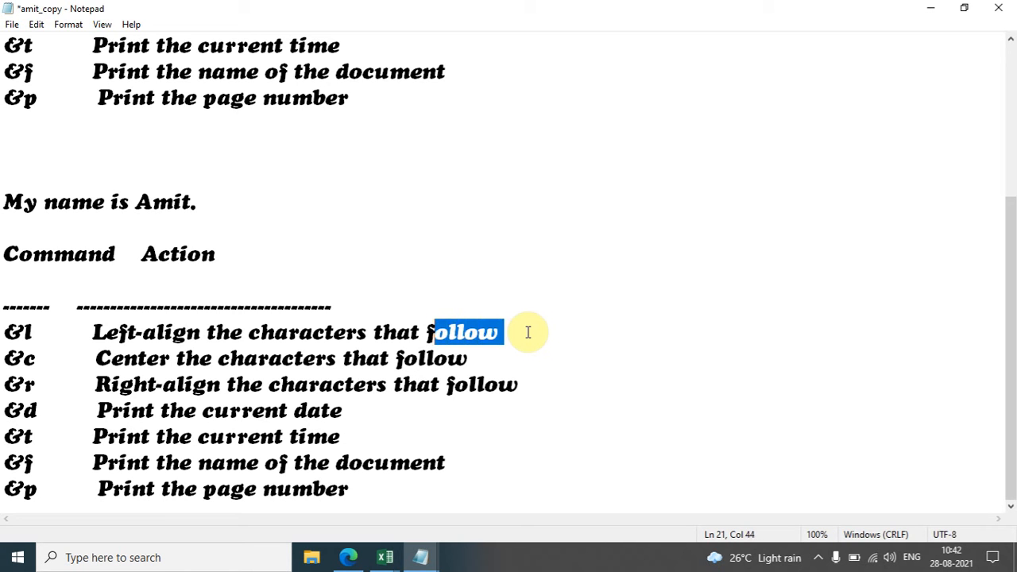
pyautogui.hotkey('shift', 'Left')
pyautogui.hotkey('shift', 'Left')
pyautogui.hotkey('shift', 'Left')
pyautogui.hotkey('shift', 'Left')
pyautogui.hotkey('shift', 'Left')
pyautogui.hotkey('shift', 'Left')
pyautogui.hotkey('shift', 'Left')
pyautogui.hotkey('shift', 'Left')
pyautogui.hotkey('shift', 'Left')
pyautogui.hotkey('shift', 'Left')
pyautogui.hotkey('shift', 'Left')
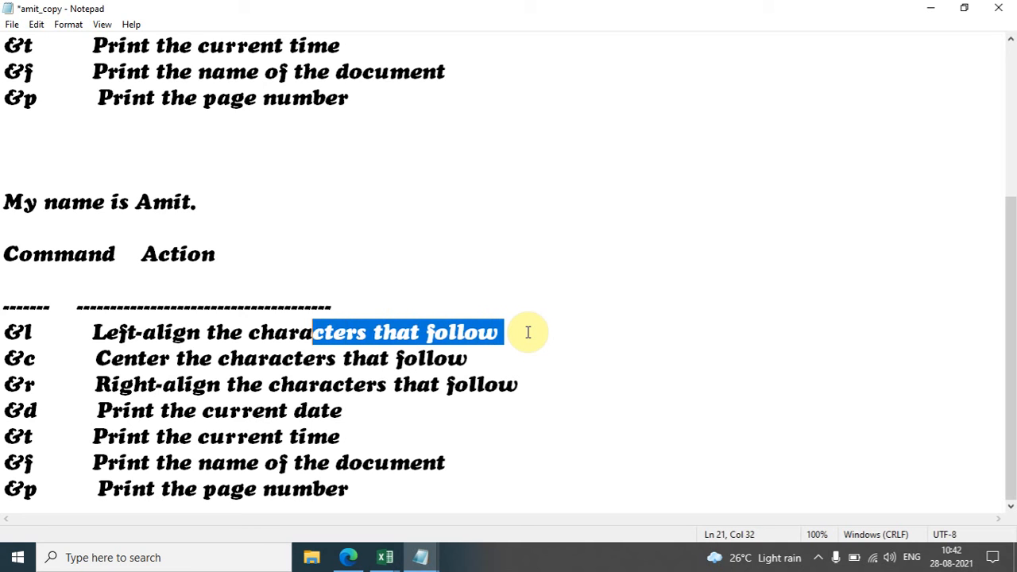
pyautogui.hotkey('shift', 'Left')
pyautogui.hotkey('shift', 'Left')
pyautogui.hotkey('shift', 'Left')
pyautogui.hotkey('shift', 'Left')
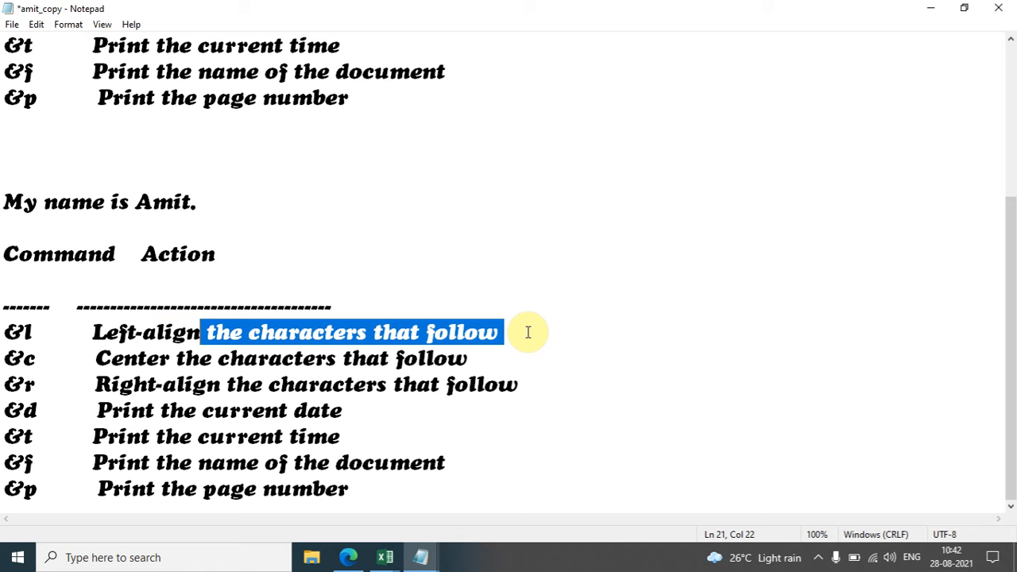
# Extend the selection backward word by word to "name" in the second copy's opening sentence, and clear it.
pyautogui.hotkey('ctrl', 'shift', 'Left')
pyautogui.hotkey('ctrl', 'shift', 'Left')
pyautogui.hotkey('shift', 'Home')
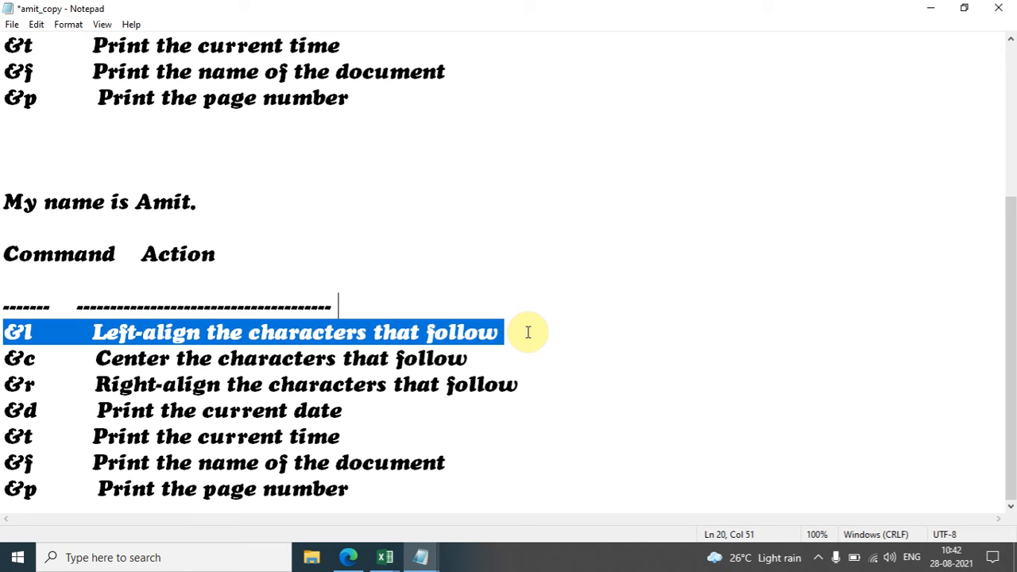
pyautogui.hotkey('ctrl', 'shift', 'Left')
pyautogui.hotkey('ctrl', 'shift', 'Left')
pyautogui.hotkey('ctrl', 'shift', 'Left')
pyautogui.hotkey('ctrl', 'shift', 'Left')
pyautogui.hotkey('ctrl', 'shift', 'Left')
pyautogui.hotkey('ctrl', 'shift', 'Left')
pyautogui.hotkey('ctrl', 'shift', 'Left')
pyautogui.hotkey('ctrl', 'shift', 'Left')
pyautogui.hotkey('ctrl', 'shift', 'Left')
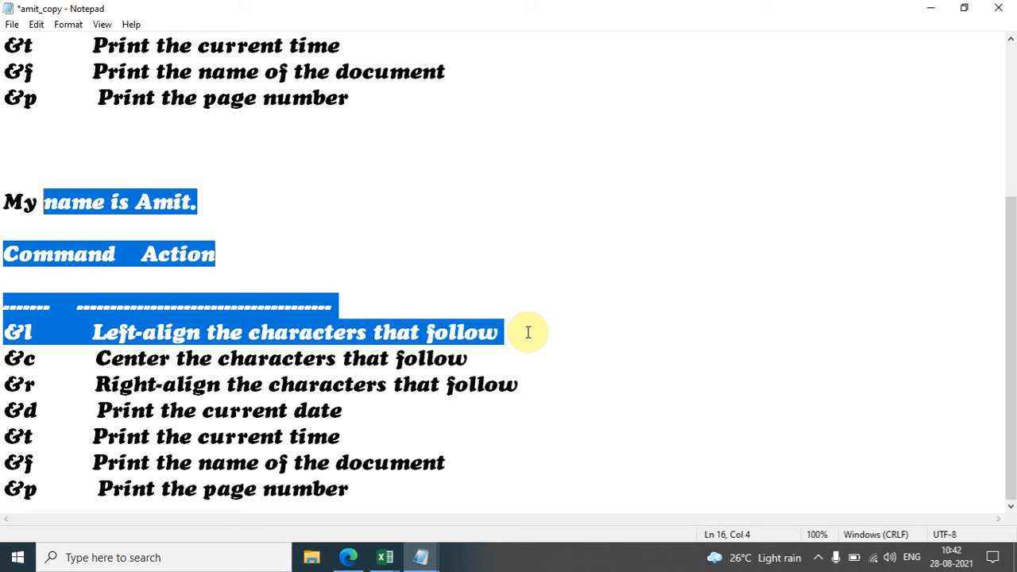
pyautogui.click(299, 254)
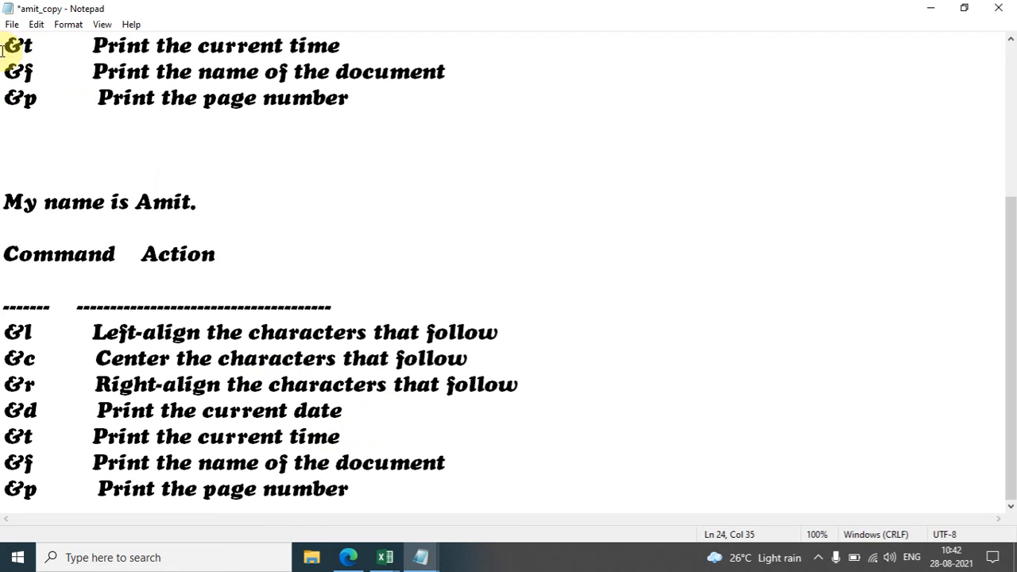
# Select the entire document and clear the selection.
pyautogui.click(232, 255)
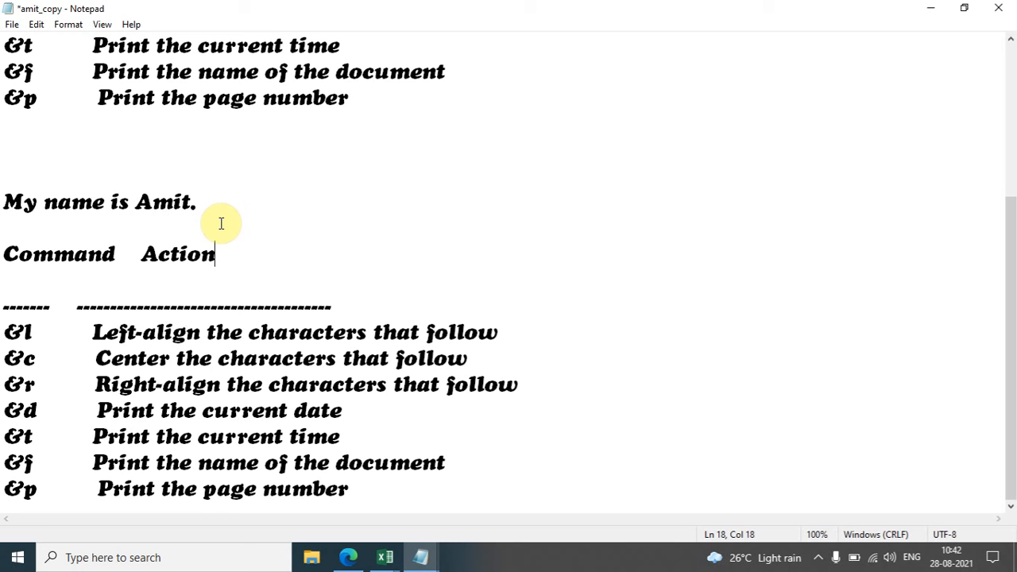
pyautogui.hotkey('ctrl', 'a')
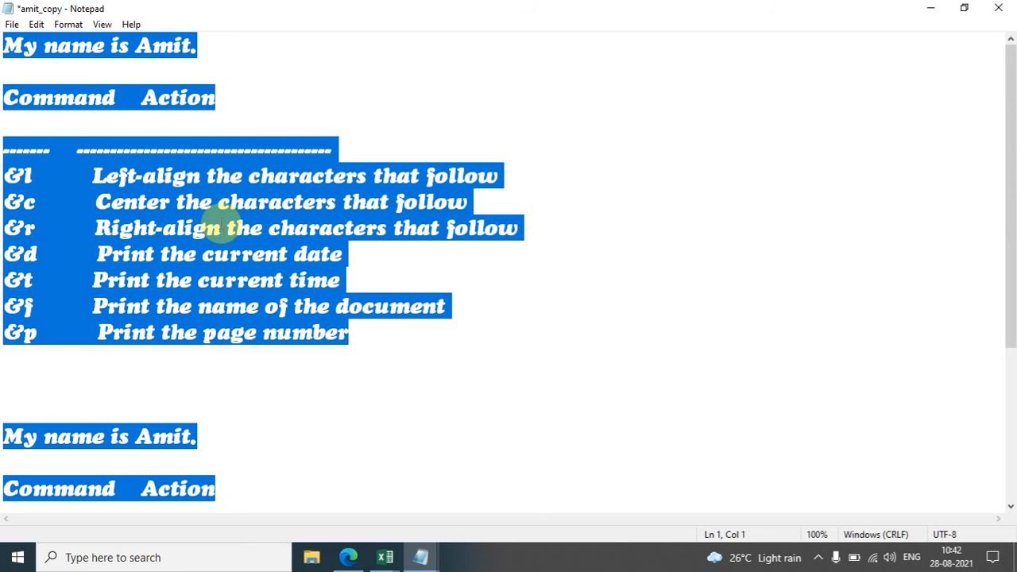
pyautogui.click(131, 228)
# Select from the end of the first "&p" line back into the "&r" line, and return the cursor to the "&p" line's end.
pyautogui.click(95, 228)
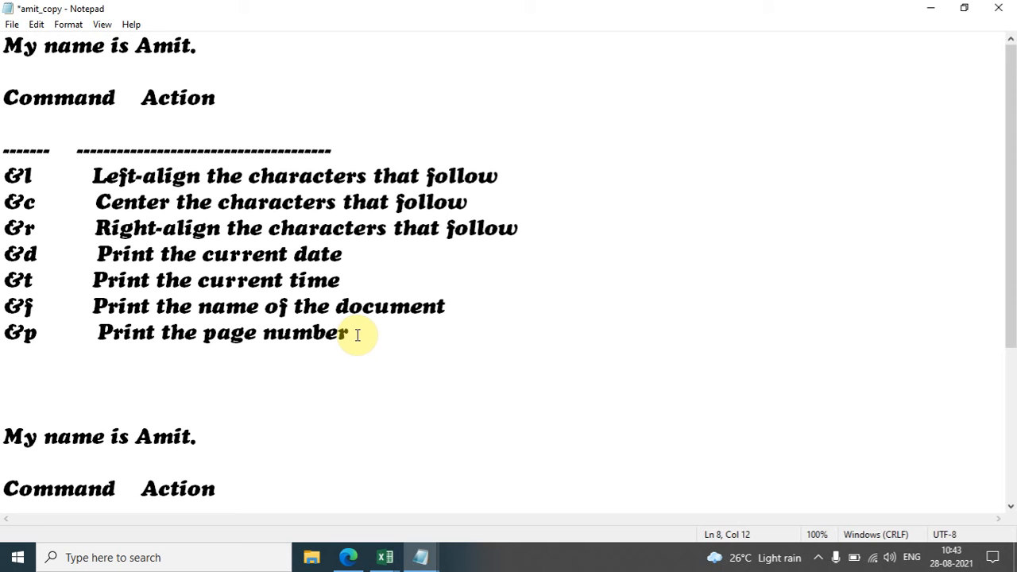
pyautogui.moveTo(357, 334); pyautogui.dragTo(65, 214)
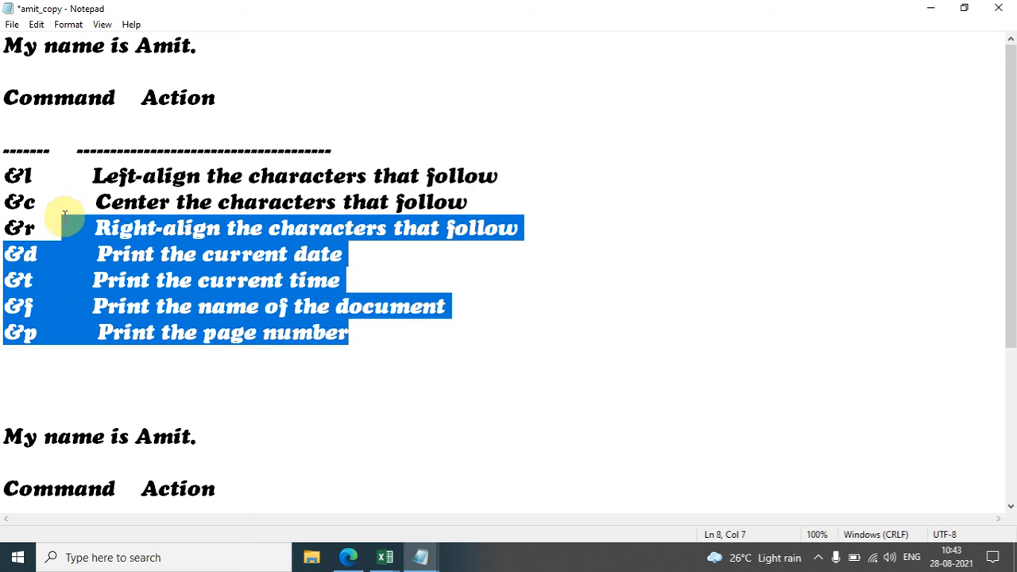
pyautogui.click(386, 333)
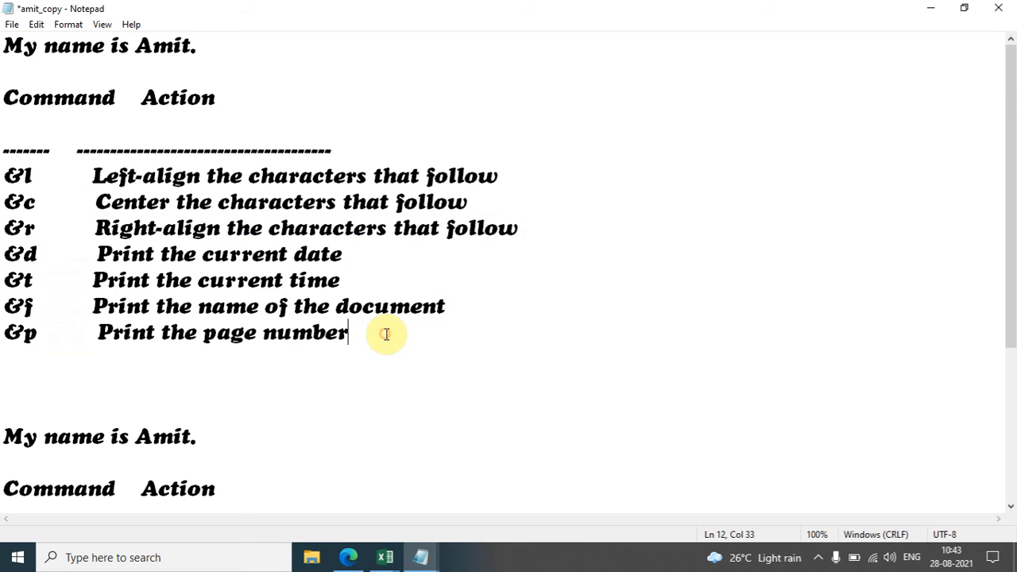
# Select backward word by word from the first "&p" line's end to the start of "Print the current date", and clear the selection.
pyautogui.hotkey('ctrl', 'shift', 'Left')
pyautogui.hotkey('ctrl', 'shift', 'Left')
pyautogui.hotkey('ctrl', 'shift', 'Left')
pyautogui.hotkey('ctrl', 'shift', 'Left')
pyautogui.hotkey('ctrl', 'shift', 'Left')
pyautogui.hotkey('ctrl', 'shift', 'Left')
pyautogui.hotkey('ctrl', 'shift', 'Left')
pyautogui.hotkey('ctrl', 'shift', 'Left')
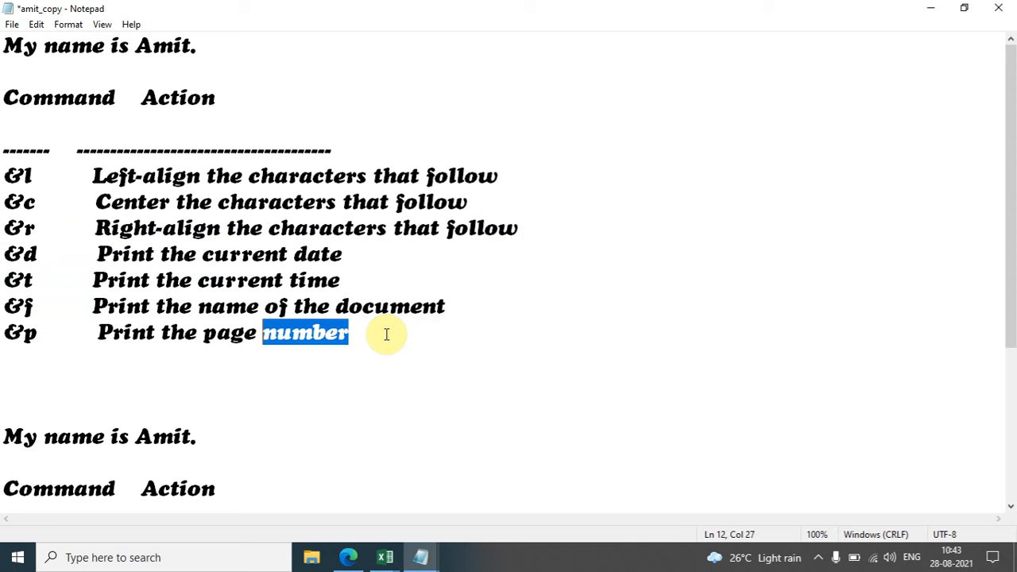
pyautogui.hotkey('ctrl', 'shift', 'Left')
pyautogui.hotkey('ctrl', 'shift', 'Left')
pyautogui.hotkey('ctrl', 'shift', 'Left')
pyautogui.hotkey('ctrl', 'shift', 'Left')
pyautogui.hotkey('ctrl', 'shift', 'Left')
pyautogui.hotkey('ctrl', 'shift', 'Left')
pyautogui.hotkey('ctrl', 'shift', 'Left')
pyautogui.hotkey('ctrl', 'shift', 'Left')
pyautogui.hotkey('ctrl', 'shift', 'Left')
pyautogui.hotkey('ctrl', 'shift', 'Left')
pyautogui.hotkey('ctrl', 'shift', 'Left')
pyautogui.hotkey('ctrl', 'shift', 'Left')
pyautogui.hotkey('ctrl', 'shift', 'Left')
pyautogui.hotkey('ctrl', 'shift', 'Left')
pyautogui.hotkey('ctrl', 'shift', 'Left')
pyautogui.hotkey('ctrl', 'shift', 'Left')
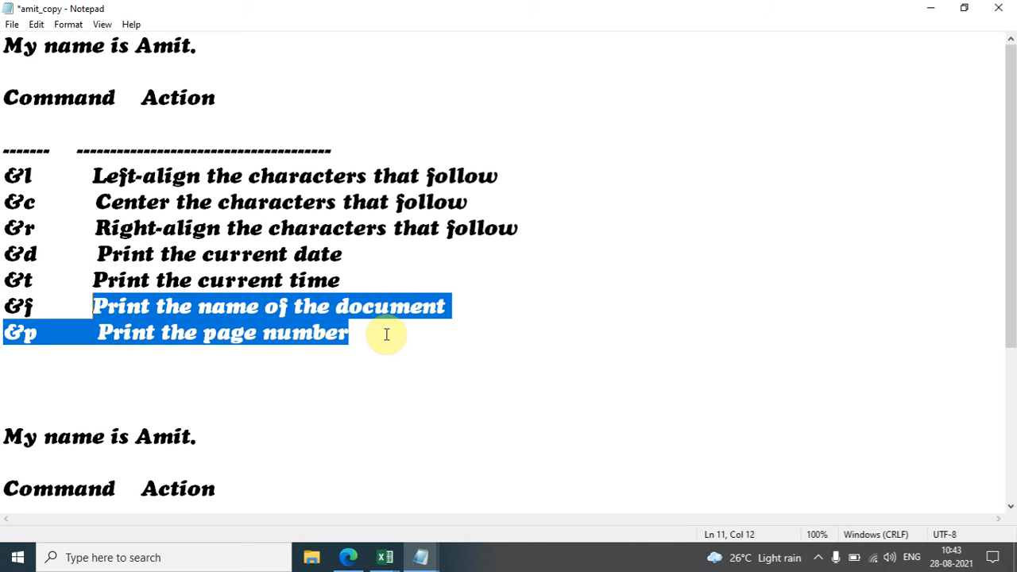
pyautogui.hotkey('ctrl', 'shift', 'Left')
pyautogui.hotkey('ctrl', 'shift', 'Left')
pyautogui.hotkey('ctrl', 'shift', 'Left')
pyautogui.hotkey('ctrl', 'shift', 'Left')
pyautogui.hotkey('ctrl', 'shift', 'Left')
pyautogui.hotkey('ctrl', 'shift', 'Left')
pyautogui.hotkey('ctrl', 'shift', 'Left')
pyautogui.hotkey('ctrl', 'shift', 'Left')
pyautogui.hotkey('ctrl', 'shift', 'Left')
pyautogui.hotkey('ctrl', 'shift', 'Left')
pyautogui.hotkey('ctrl', 'shift', 'Left')
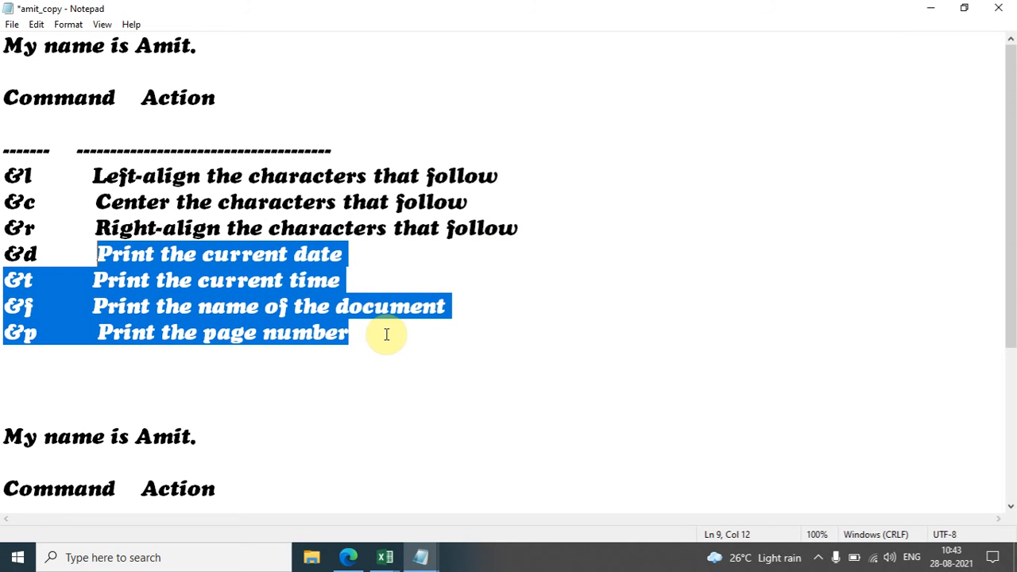
pyautogui.click(291, 332)
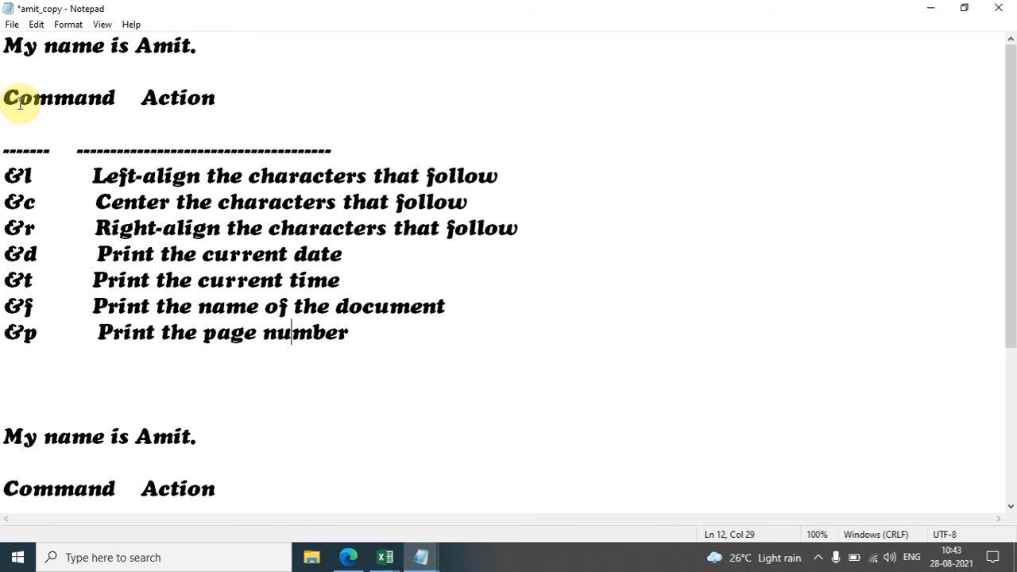
# In the first "&l" line, select from after "the" to the line's end, and from the same point back to the line's start.
pyautogui.click(4, 45)
pyautogui.click(3, 181)
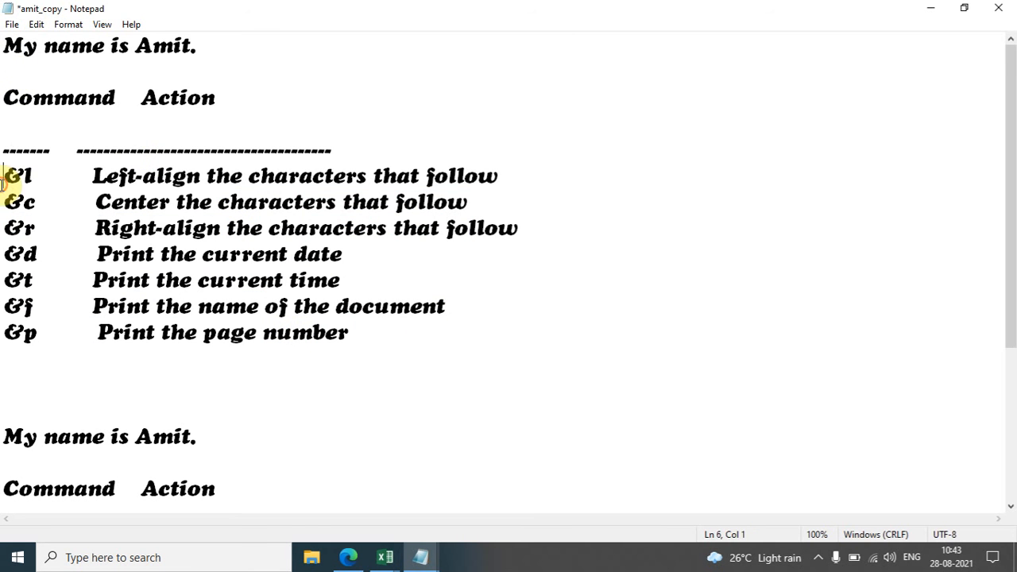
pyautogui.click(243, 176)
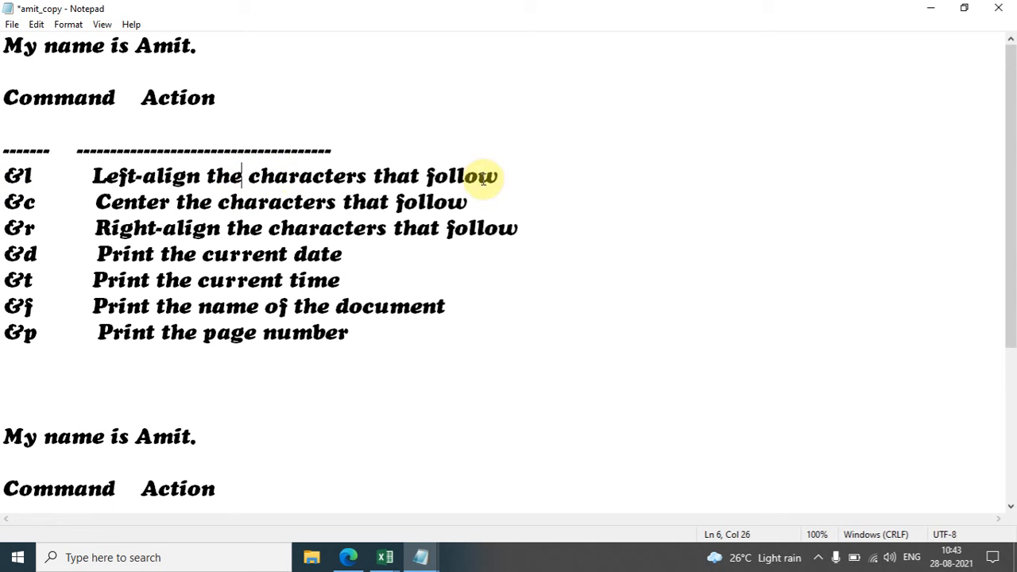
pyautogui.keyDown('shift'); pyautogui.click(587, 176); pyautogui.keyUp('shift')
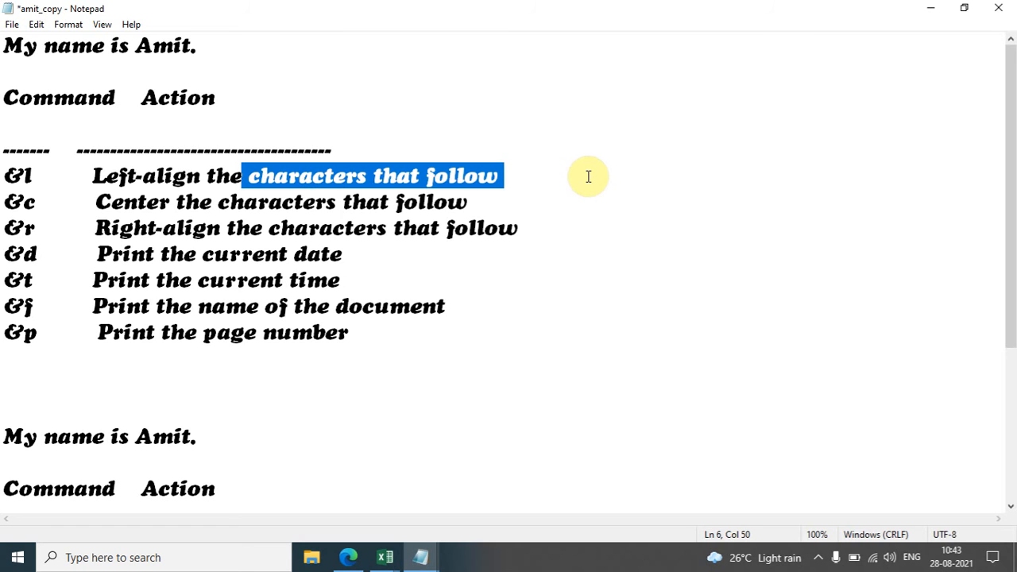
pyautogui.press('Left')
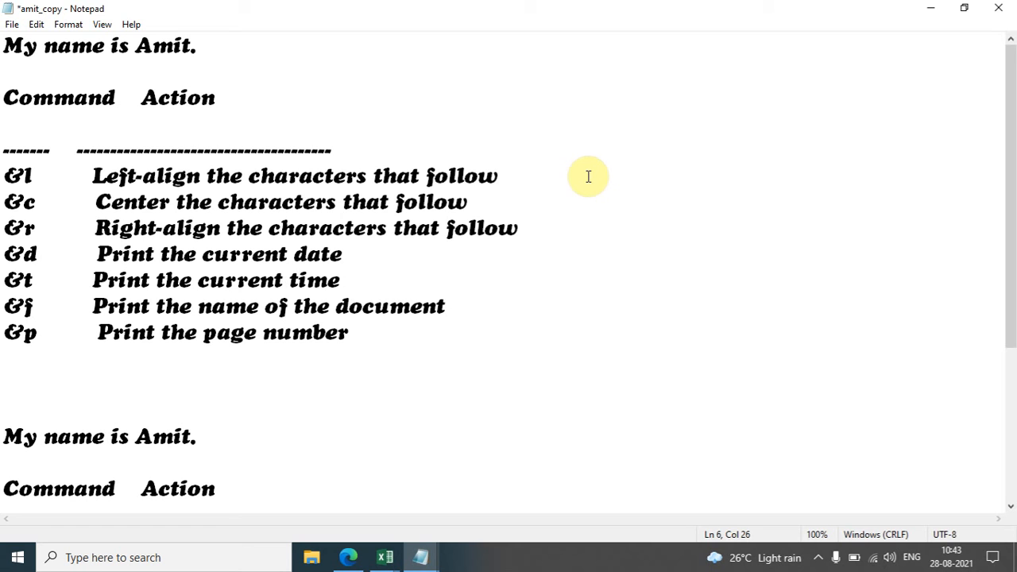
pyautogui.hotkey('shift', 'Home')
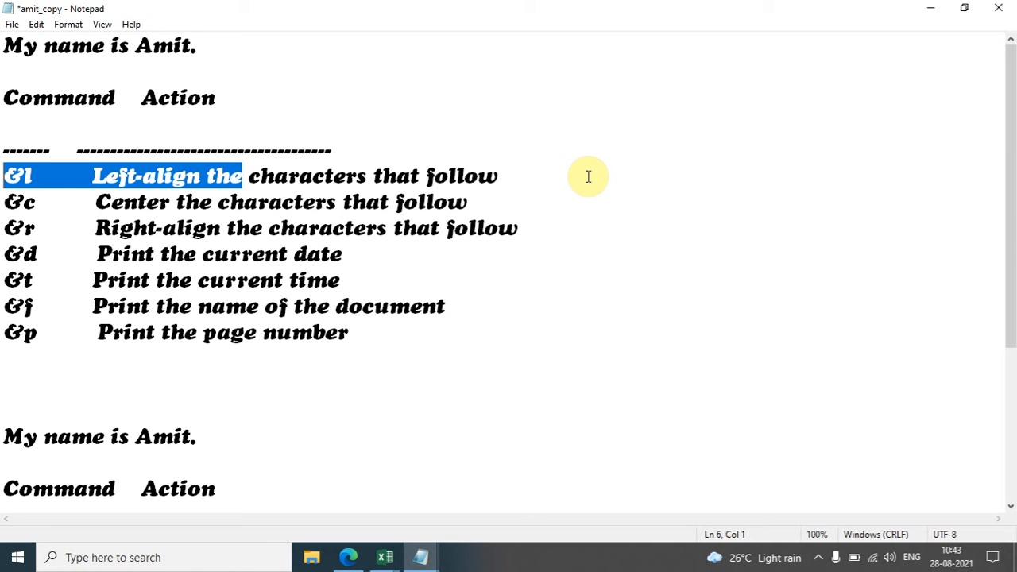
pyautogui.press('Right')
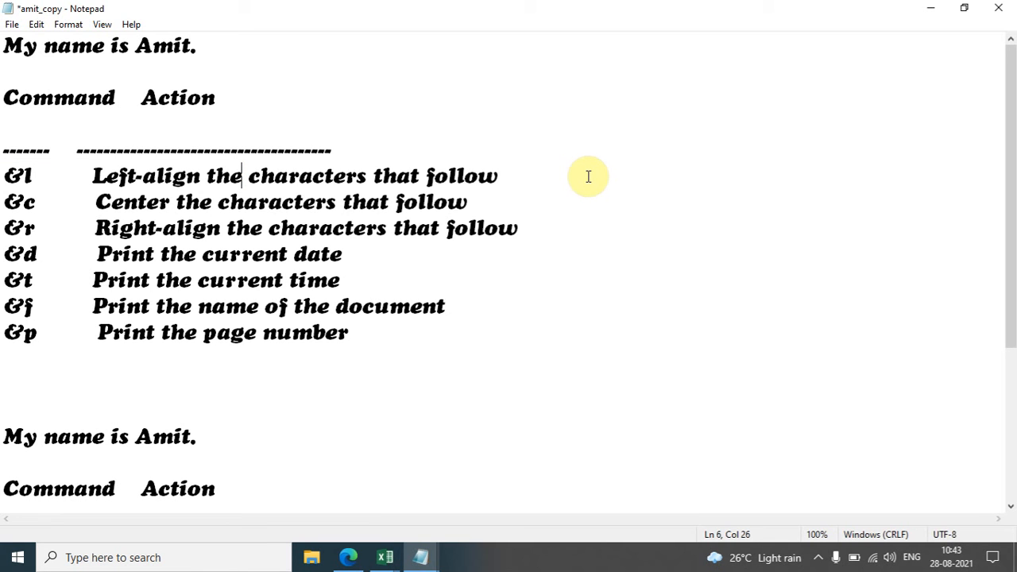
# Delete all text from after "Left-align the" in the first "&l" line to the end of the document.
pyautogui.hotkey('ctrl', 'a')
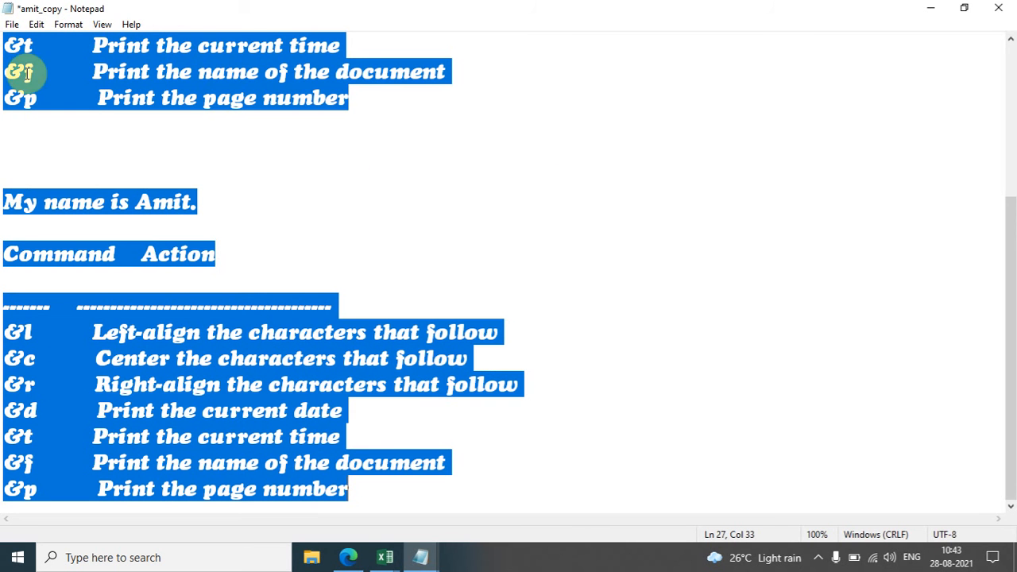
pyautogui.click(33, 27)
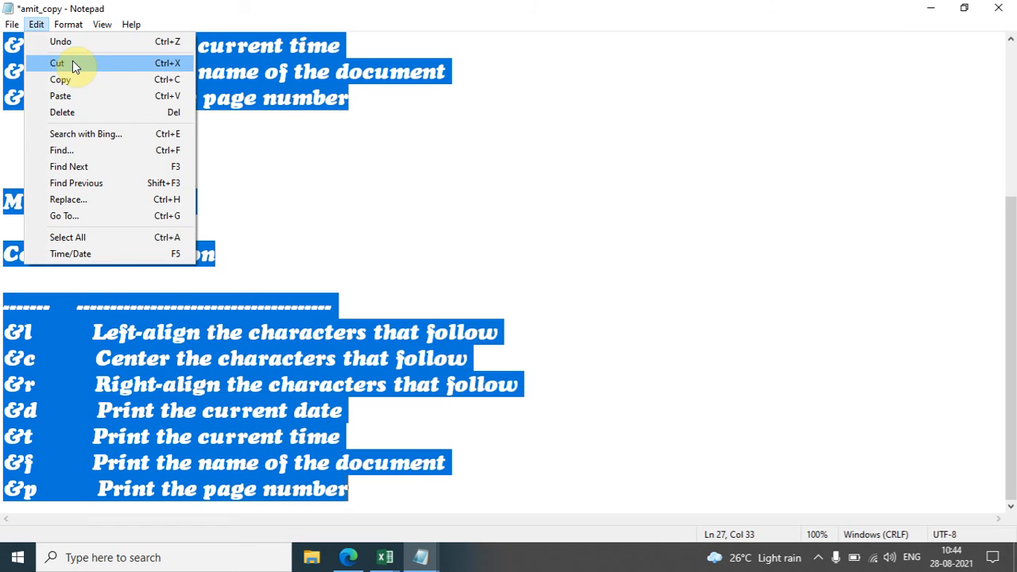
pyautogui.click(67, 113)
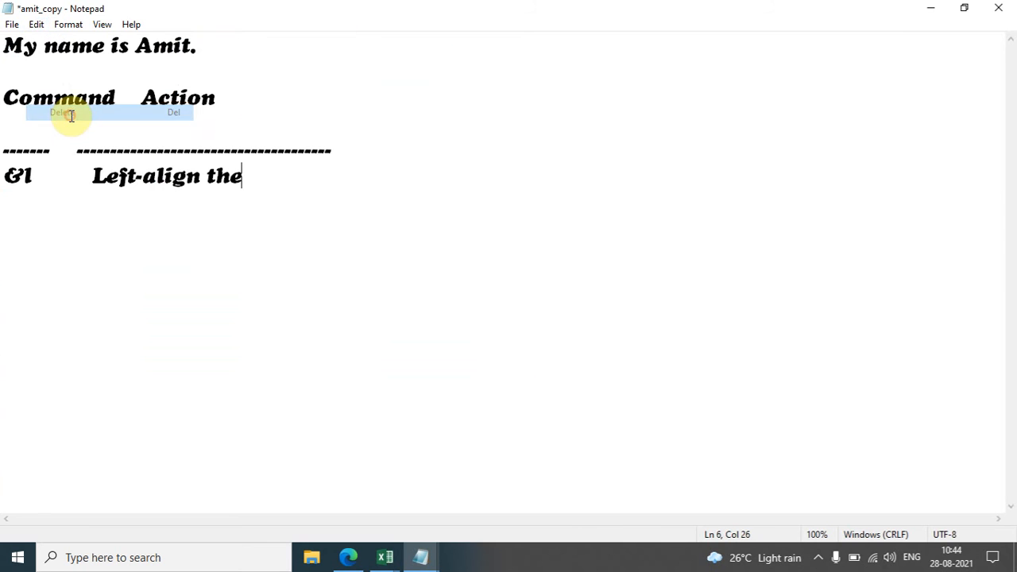
# Search downward from the document's start for "action", and close the search.
pyautogui.click(37, 28)
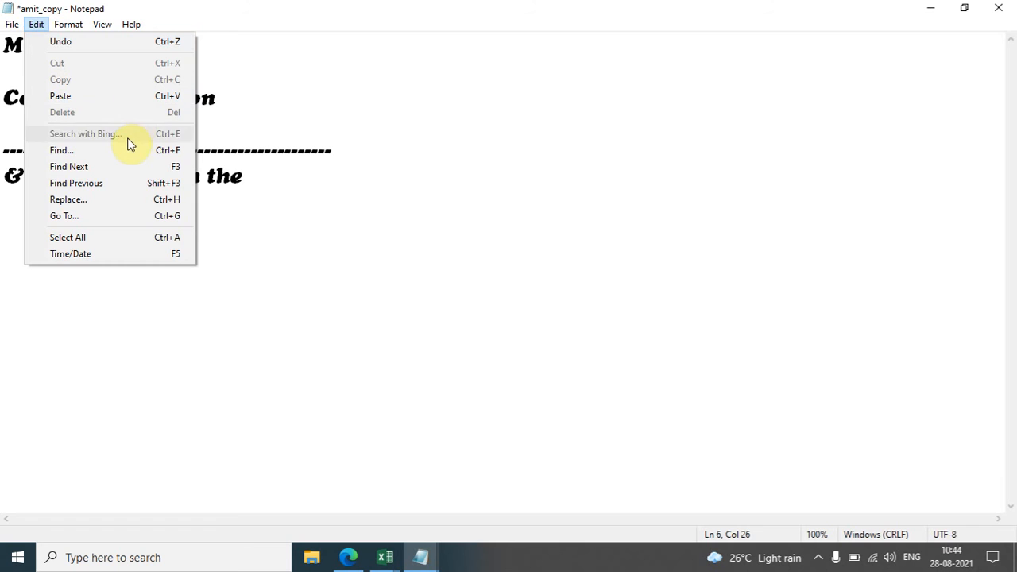
pyautogui.click(276, 126)
pyautogui.click(3, 70)
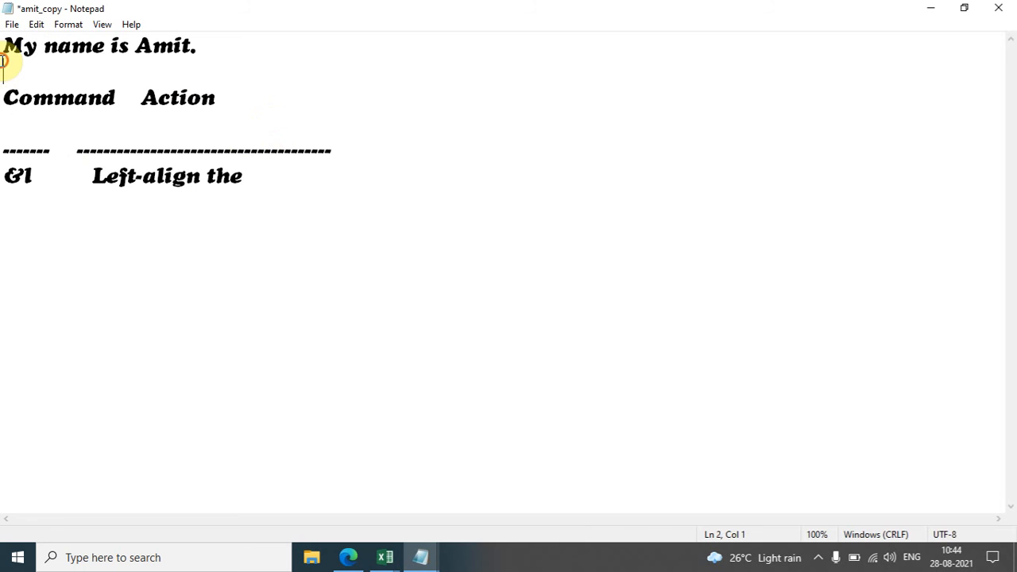
pyautogui.click(3, 49)
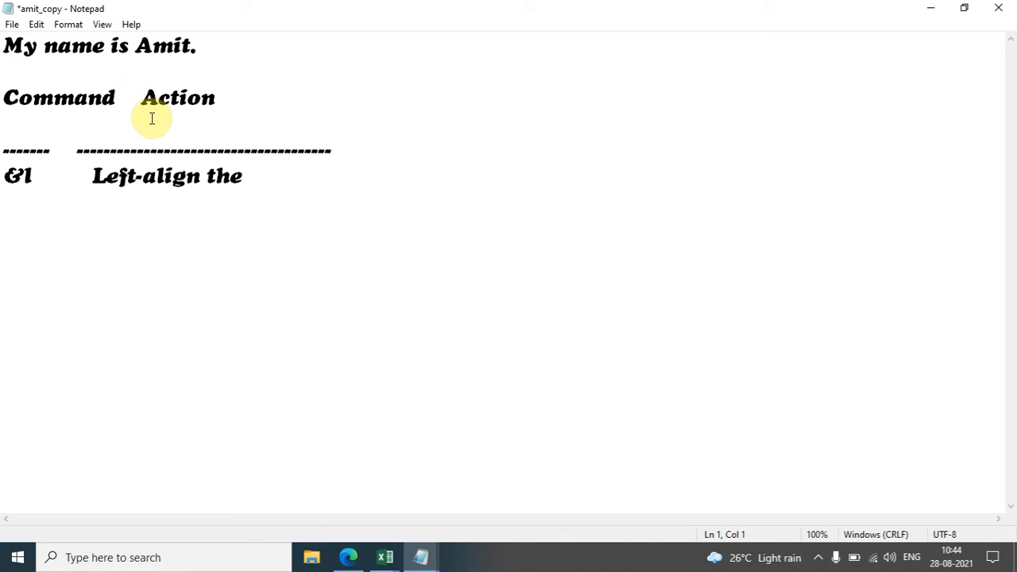
pyautogui.click(247, 191)
pyautogui.hotkey('ctrl', 'Home')
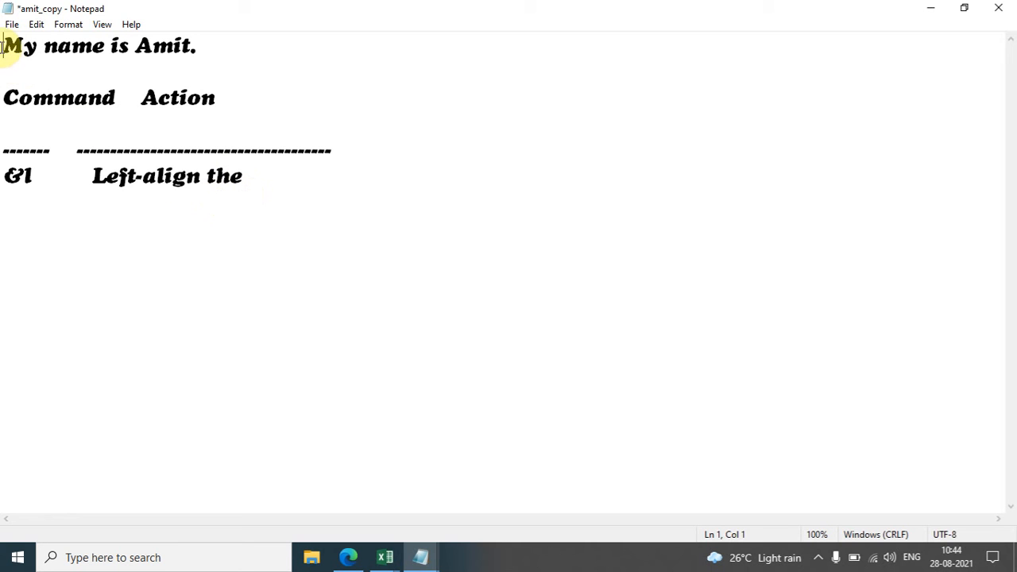
pyautogui.click(62, 26)
pyautogui.moveTo(37, 30)
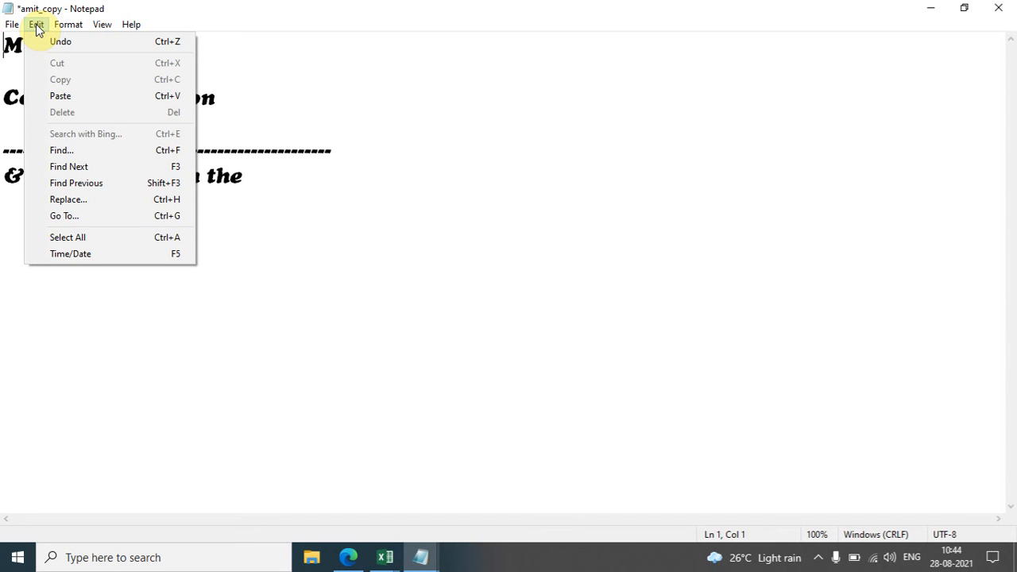
pyautogui.click(77, 152)
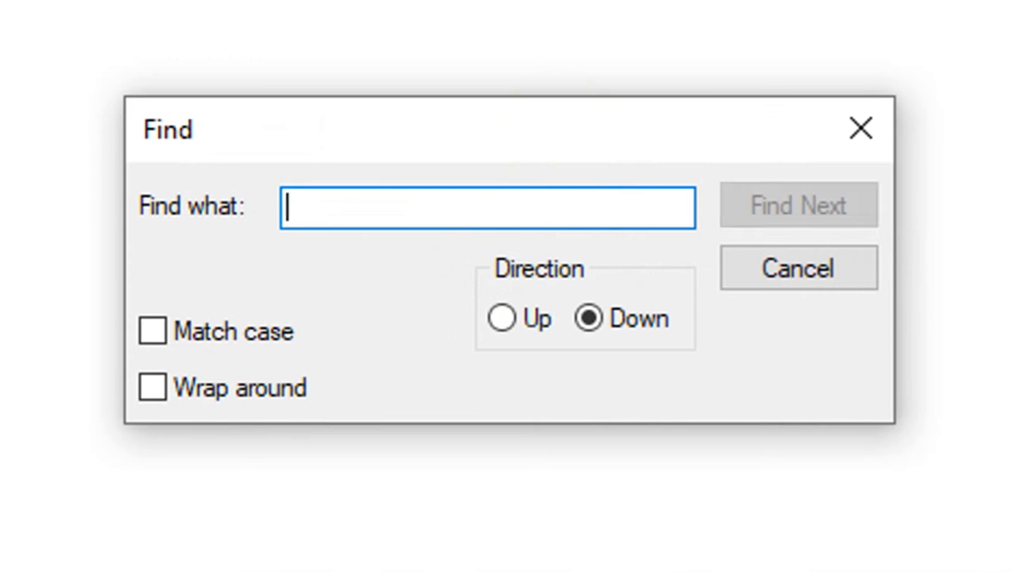
pyautogui.write('action')
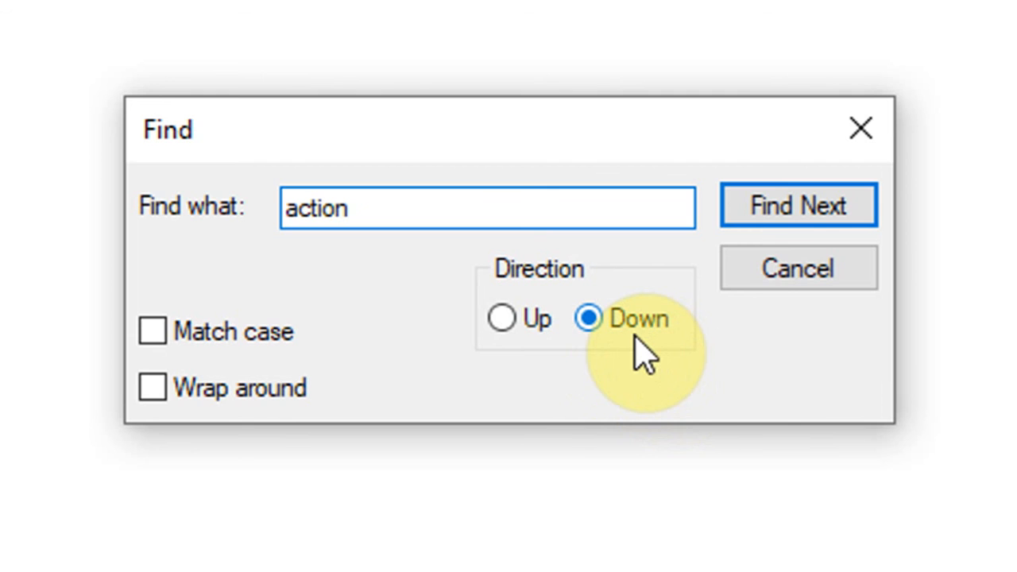
pyautogui.click(816, 216)
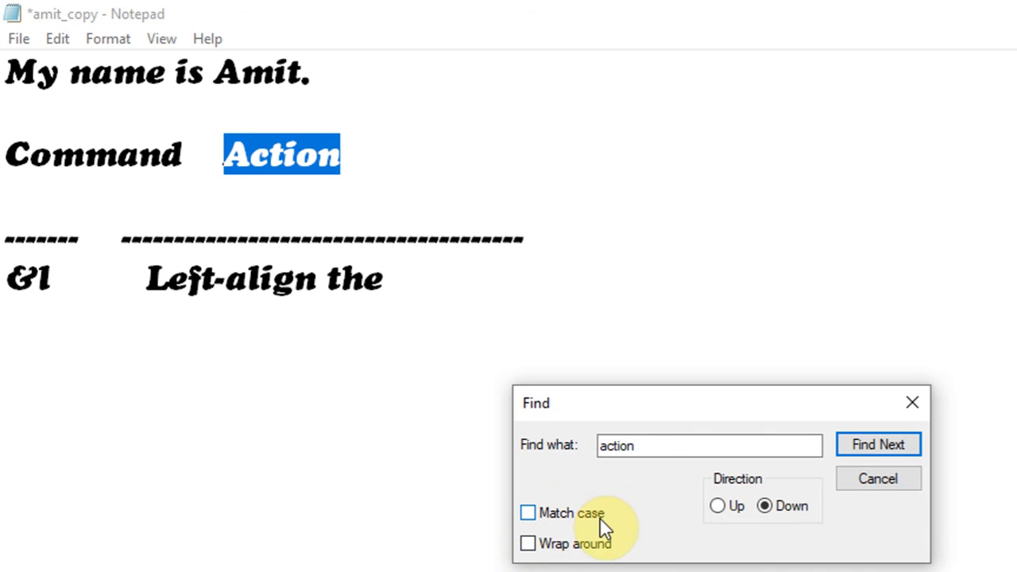
pyautogui.click(877, 479)
# Add a new line below the "&l" line reading "the The there There They they".
pyautogui.click(498, 307)
pyautogui.press('Return')
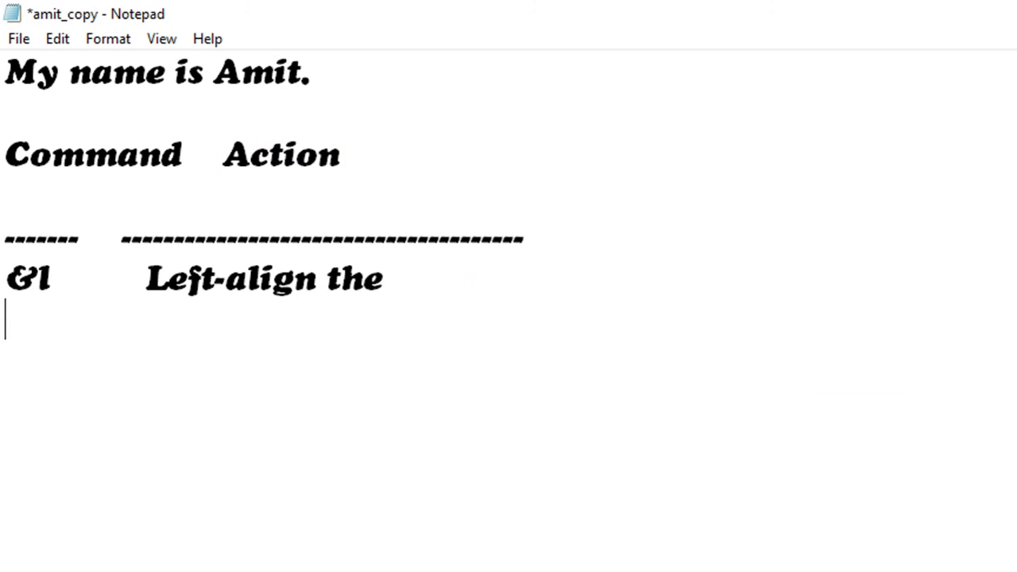
pyautogui.write('the')
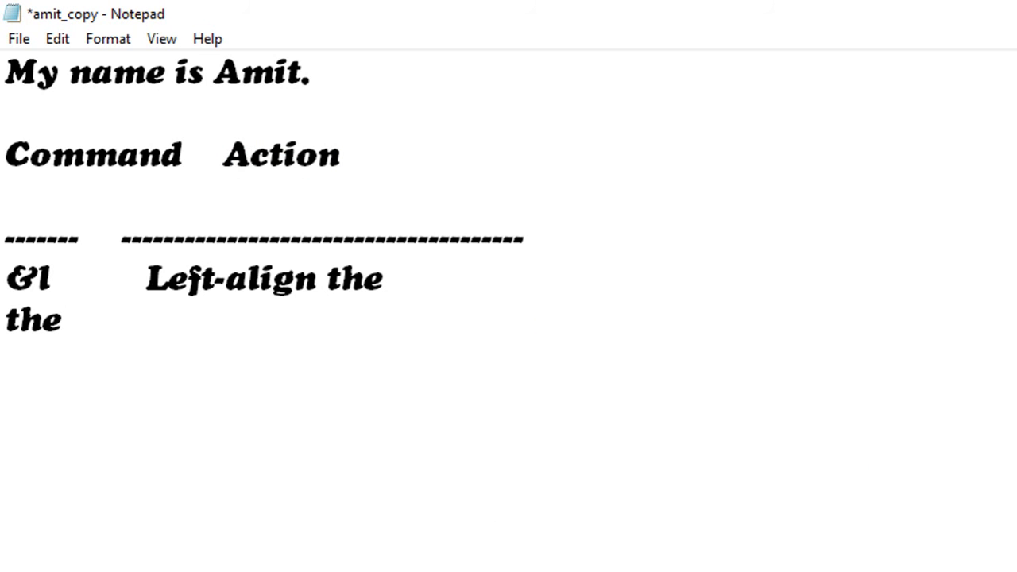
pyautogui.write(' The ')
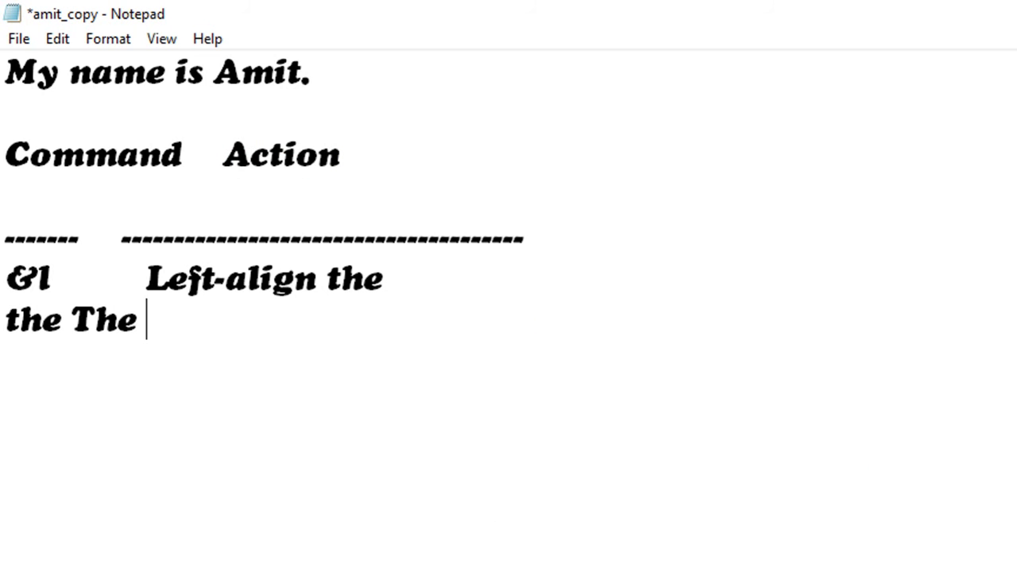
pyautogui.write('there ')
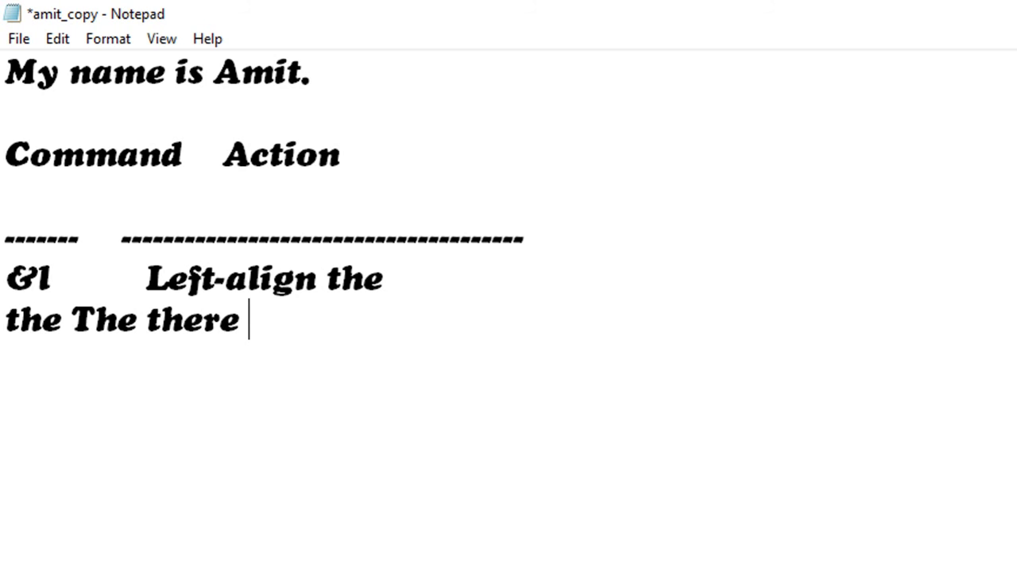
pyautogui.write('There There')
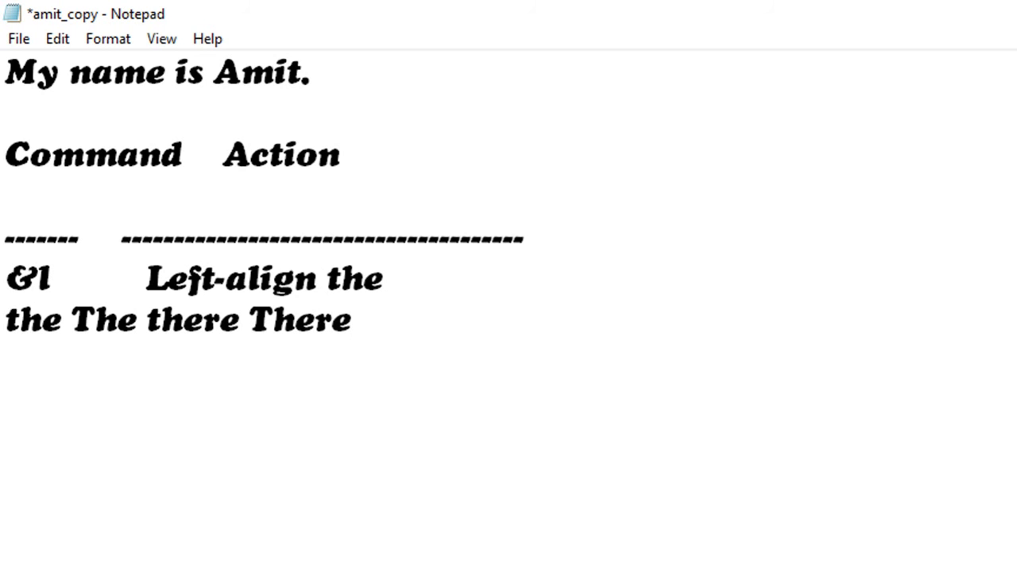
pyautogui.write(' They ')
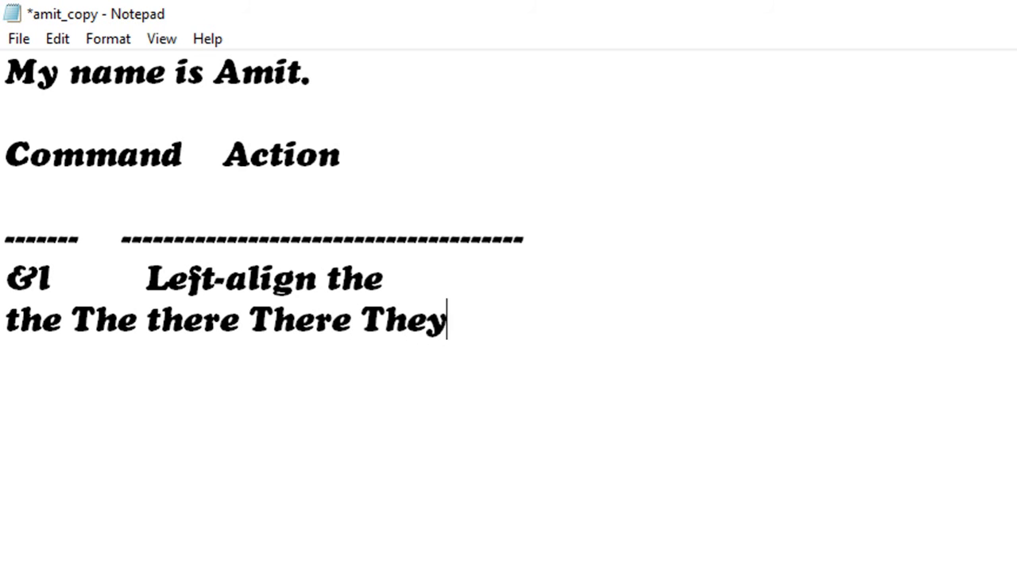
pyautogui.write('they')
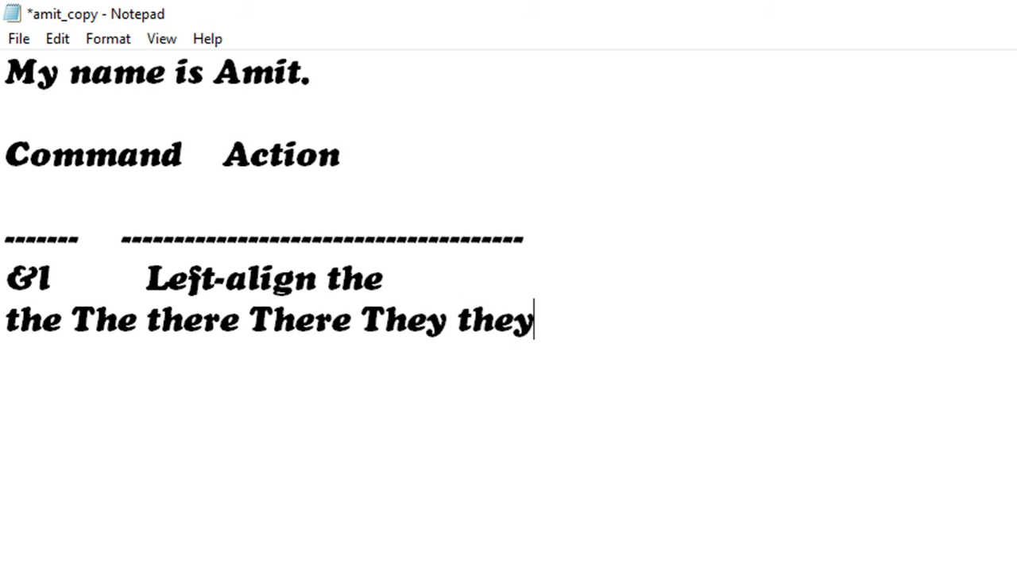
# Search downward from the first line for "the", stepping through successive matches as far as the one in "There".
pyautogui.click(68, 71)
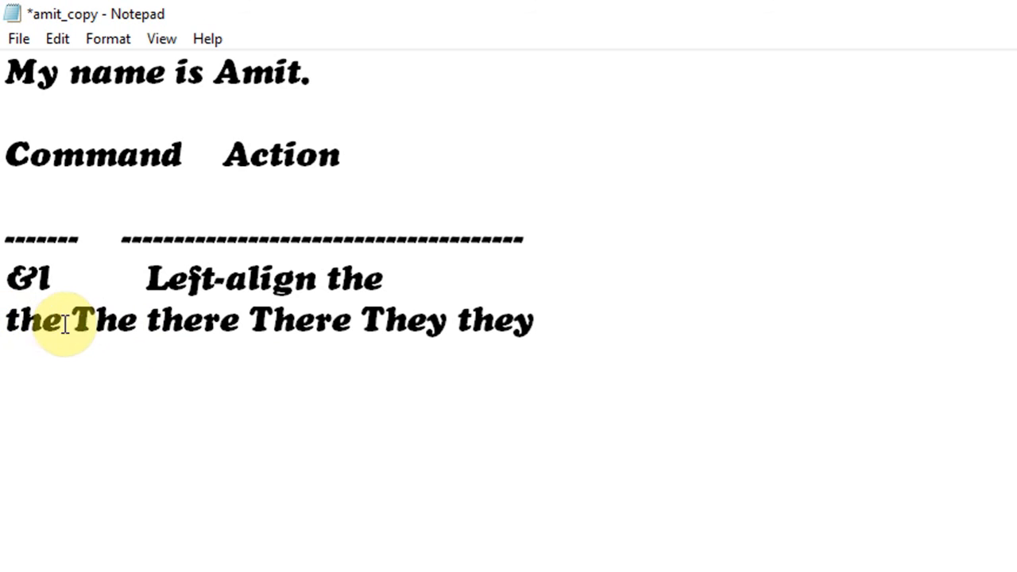
pyautogui.click(61, 41)
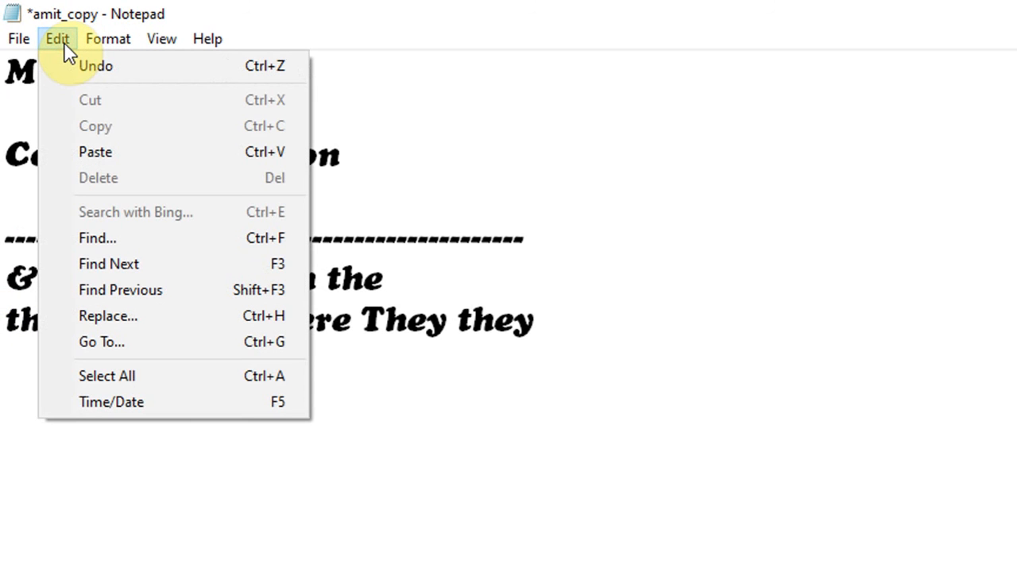
pyautogui.click(135, 244)
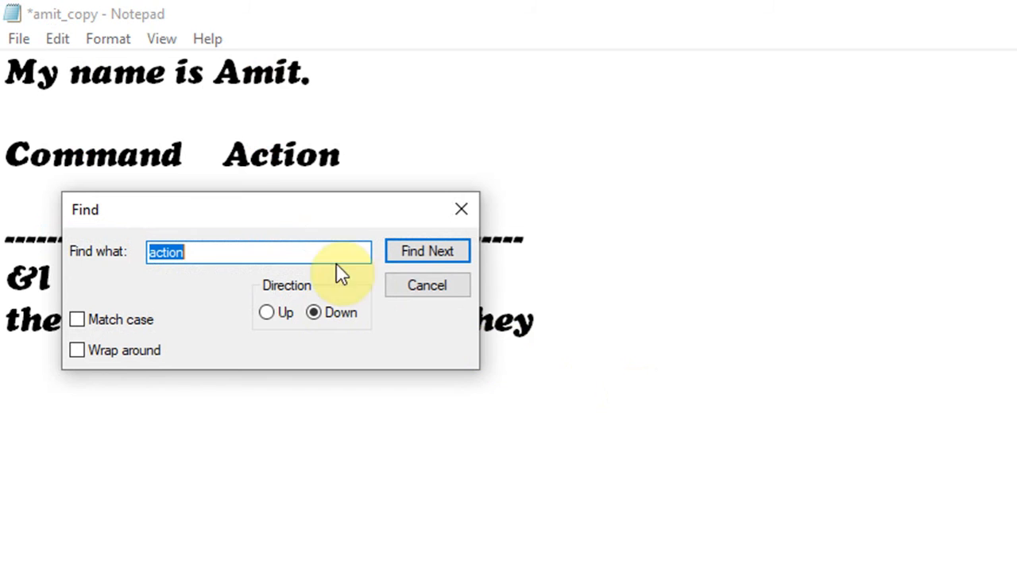
pyautogui.moveTo(266, 195); pyautogui.dragTo(878, 357)
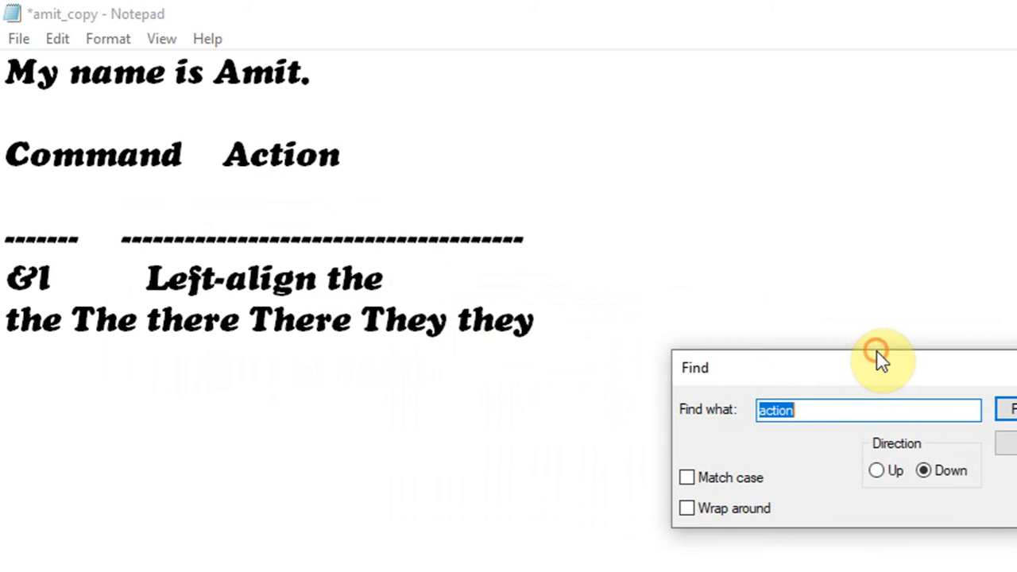
pyautogui.write('the')
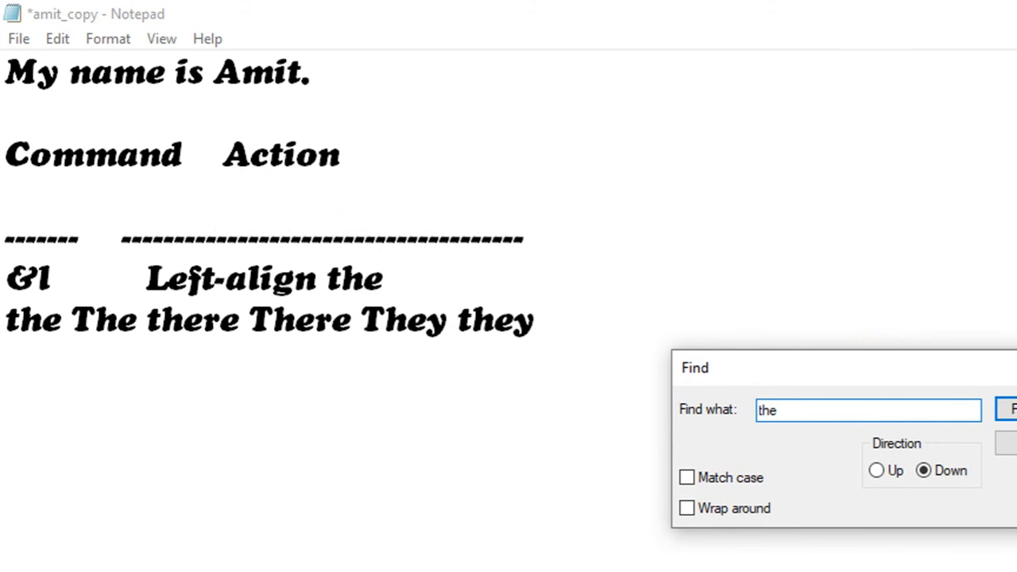
pyautogui.click(1011, 409)
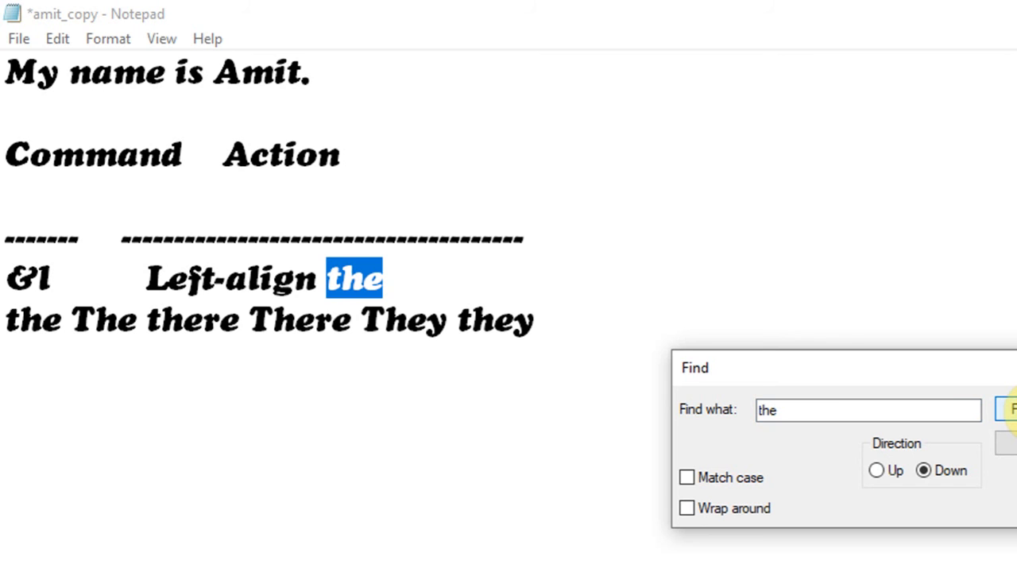
pyautogui.click(1010, 410)
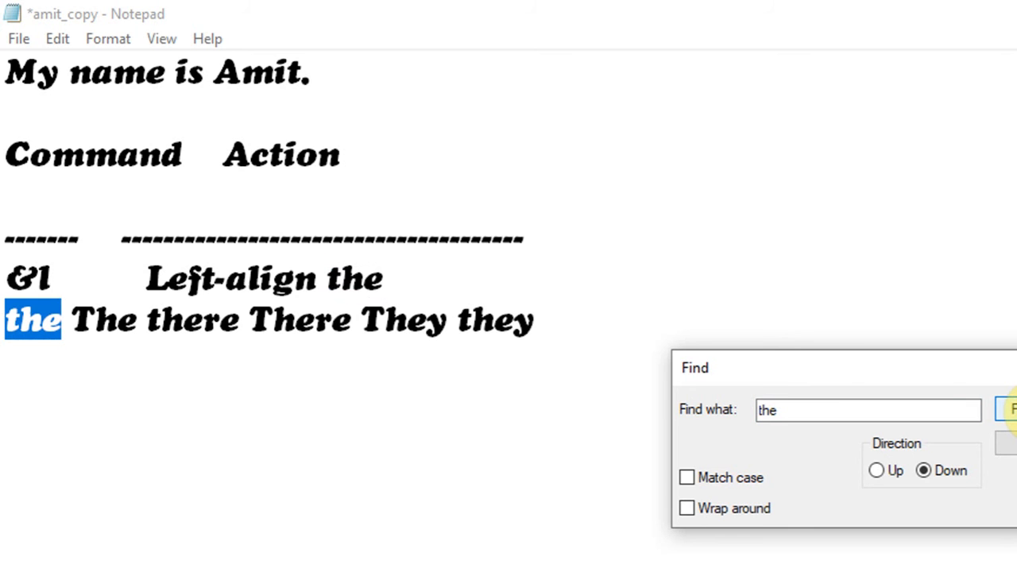
pyautogui.click(1010, 410)
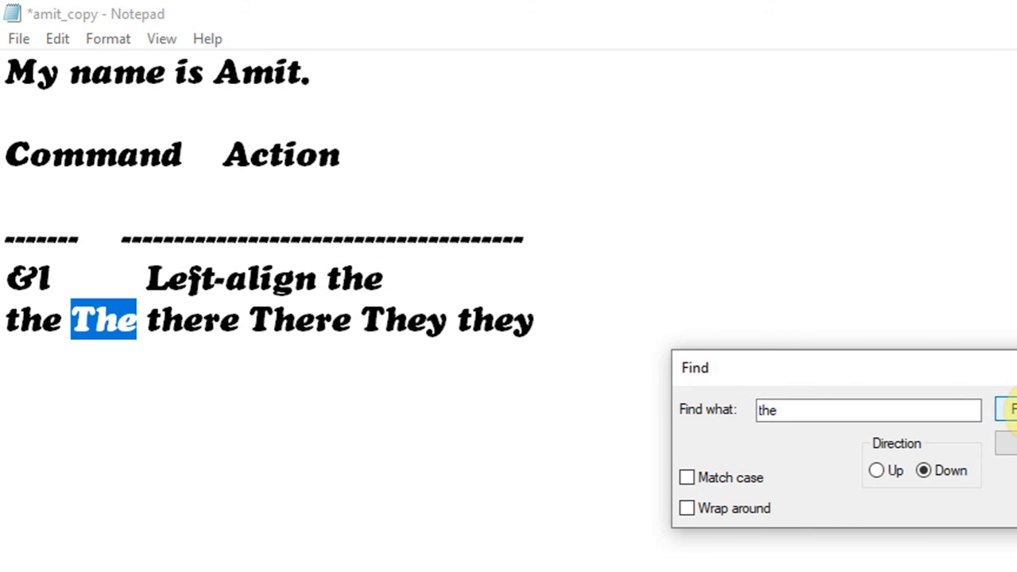
pyautogui.click(1010, 409)
pyautogui.click(1010, 409)
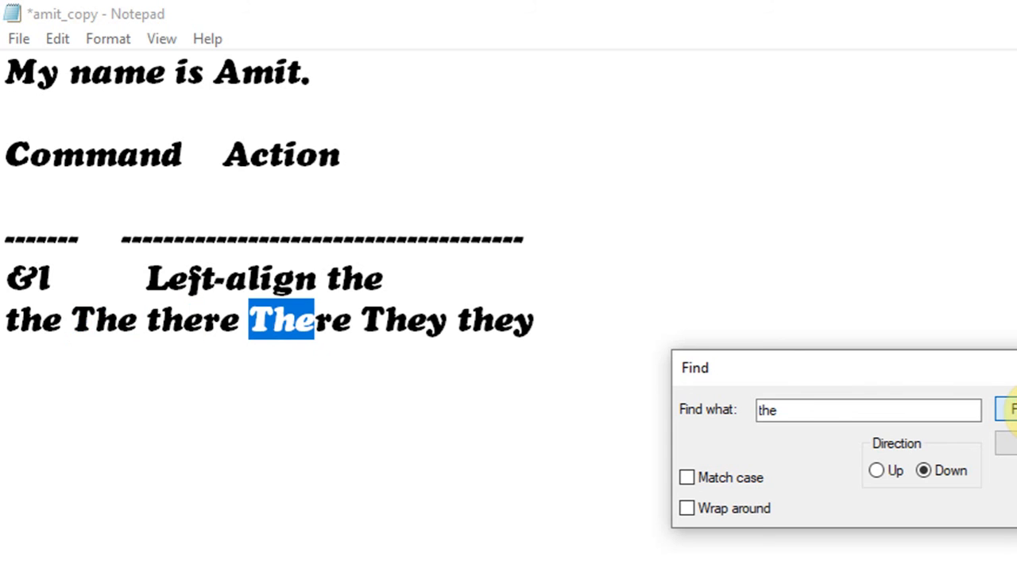
# Return the cursor to the document's start and search for "The" without matching case.
pyautogui.click(6, 71)
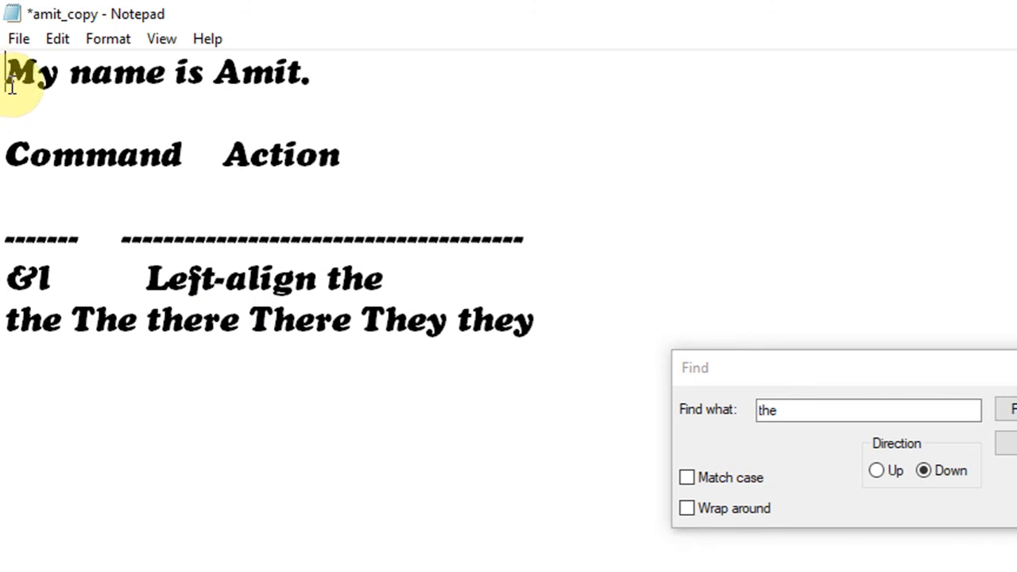
pyautogui.click(764, 410)
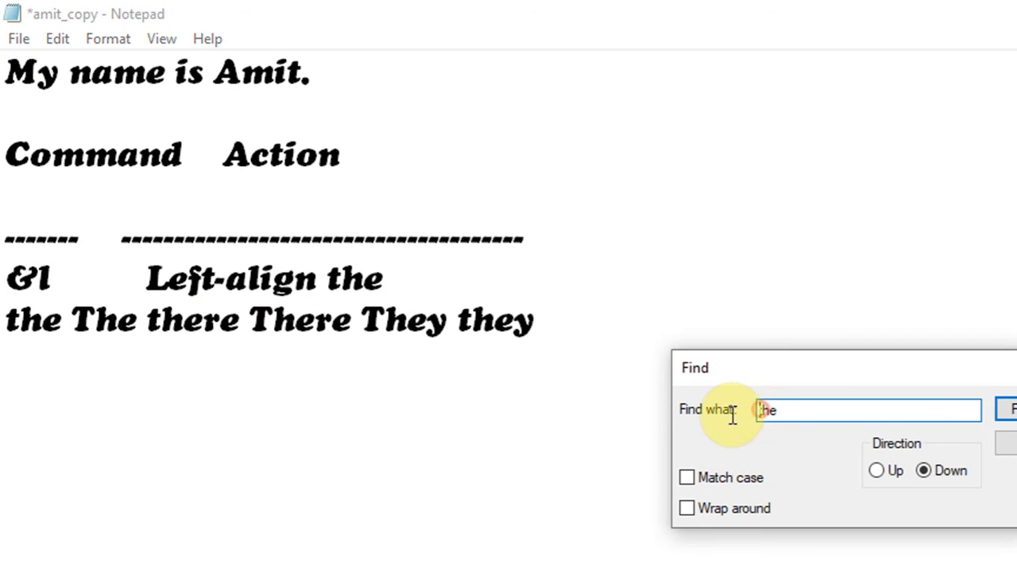
pyautogui.click(764, 410)
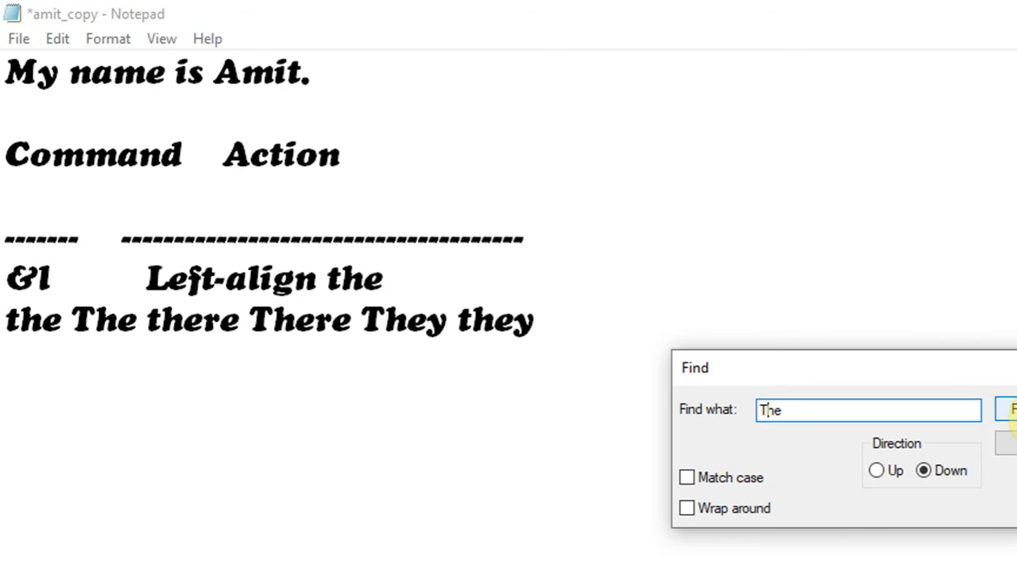
pyautogui.click(1012, 410)
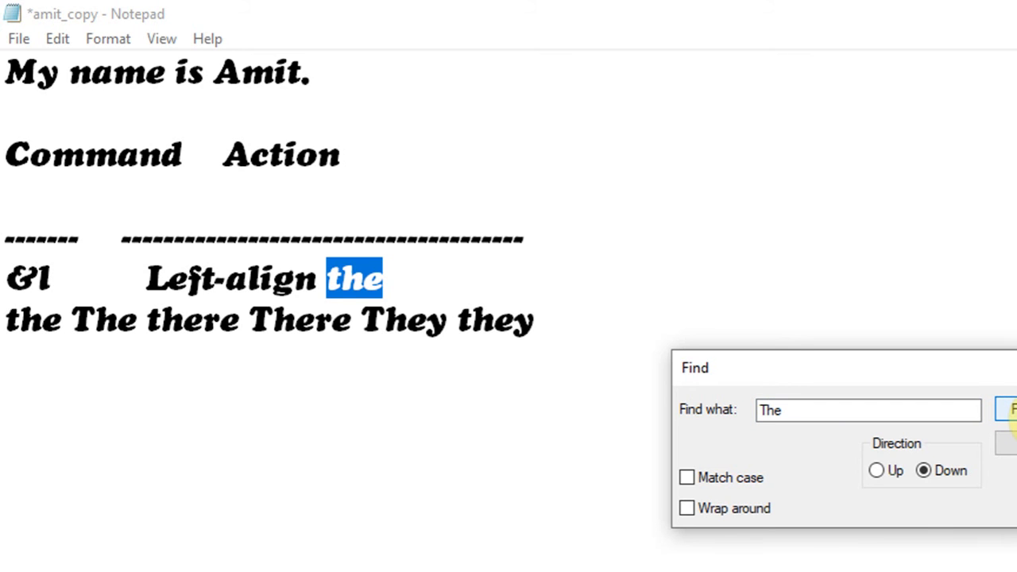
# Find two successive matches of "The" with Match case enabled, and the following one with Wrap around enabled as well.
pyautogui.click(694, 478)
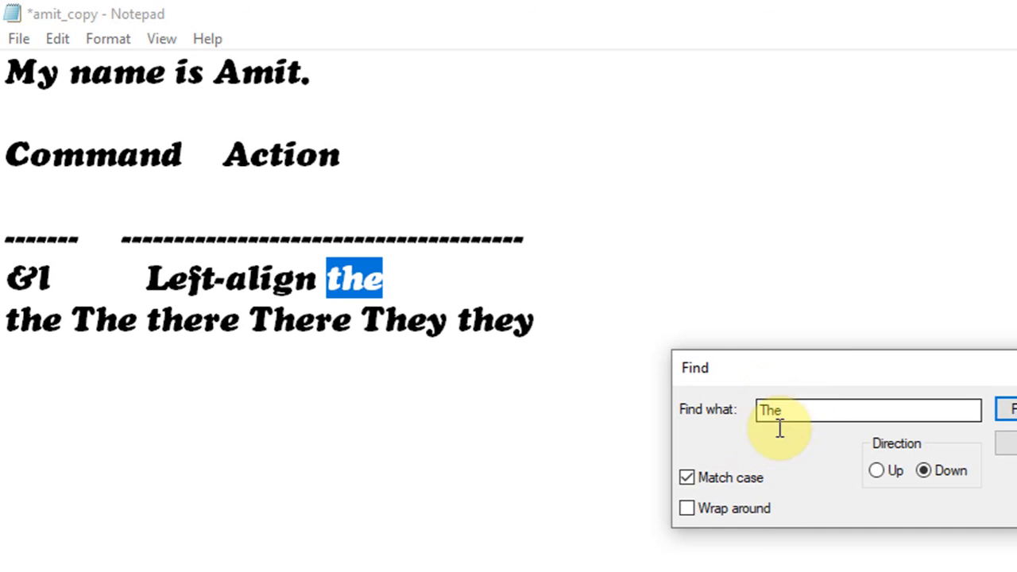
pyautogui.click(1013, 409)
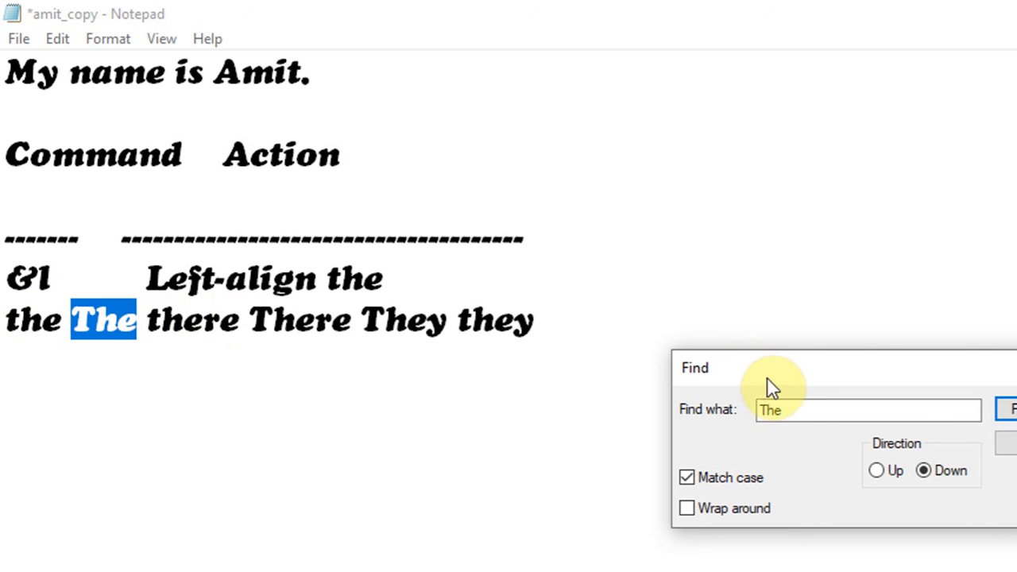
pyautogui.click(1006, 409)
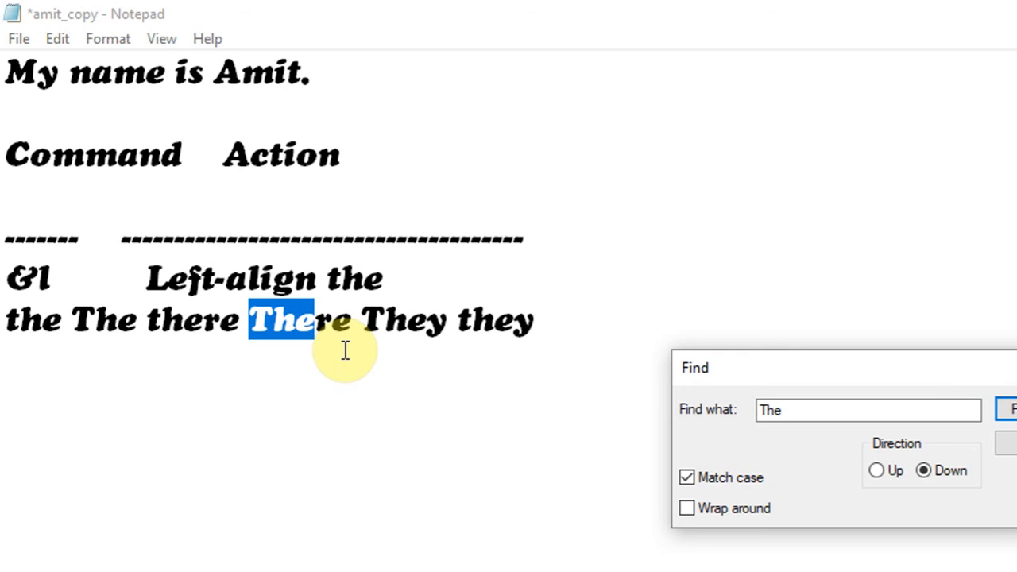
pyautogui.click(724, 504)
pyautogui.click(1006, 409)
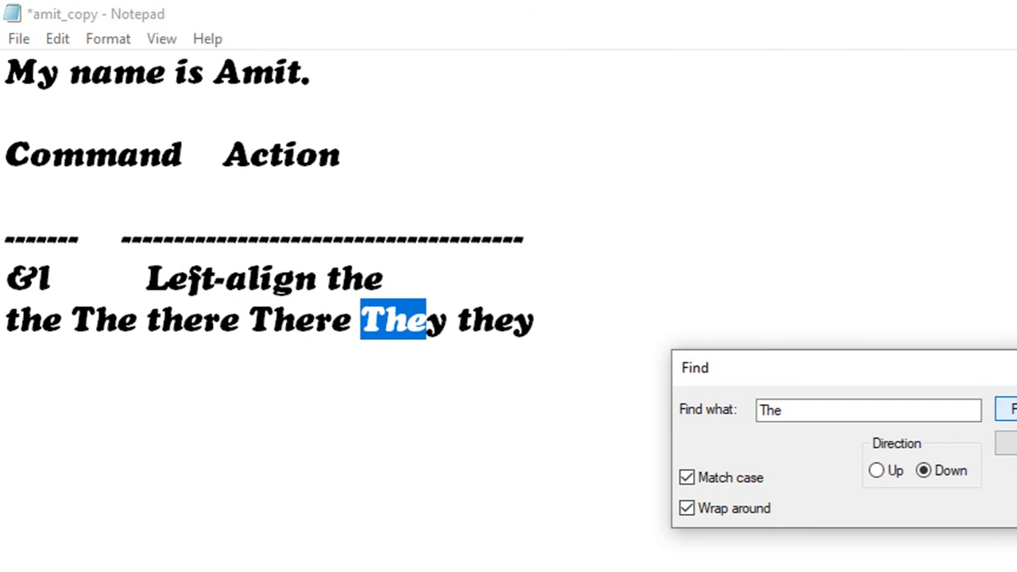
# Search from the document's start for "The " with a trailing space, Match case on and Wrap around off, trying for a second match.
pyautogui.click(726, 508)
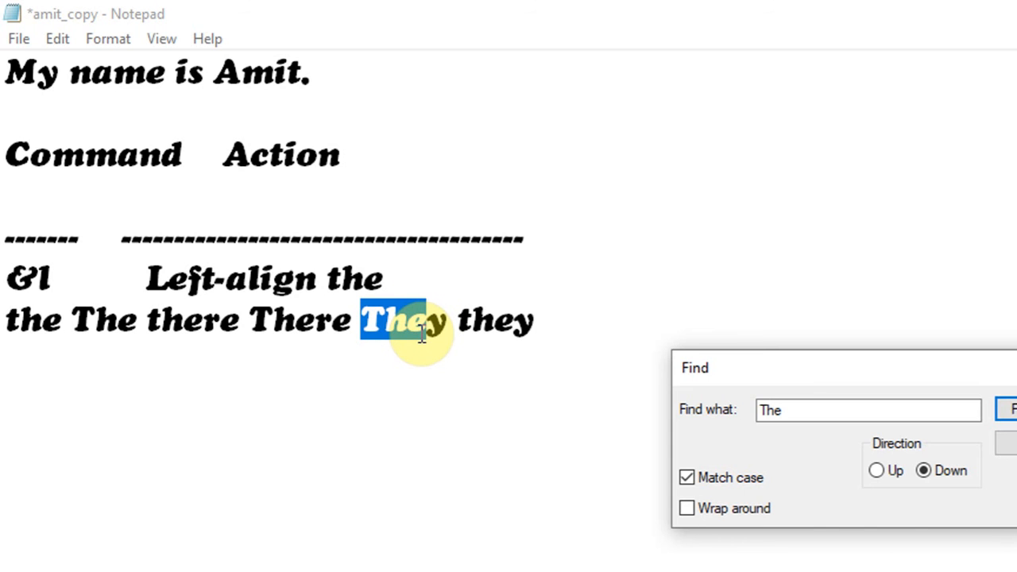
pyautogui.click(6, 68)
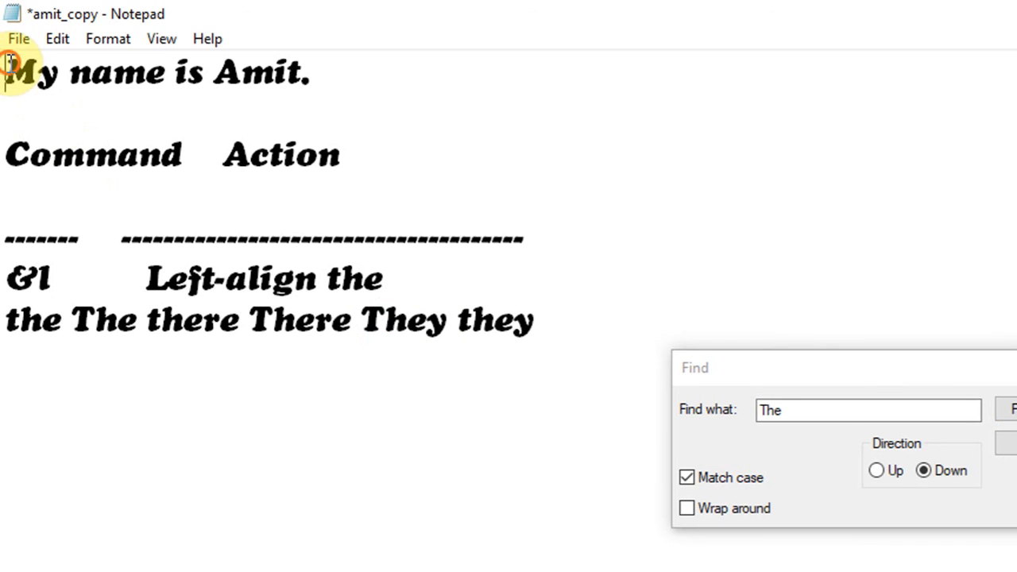
pyautogui.click(816, 406)
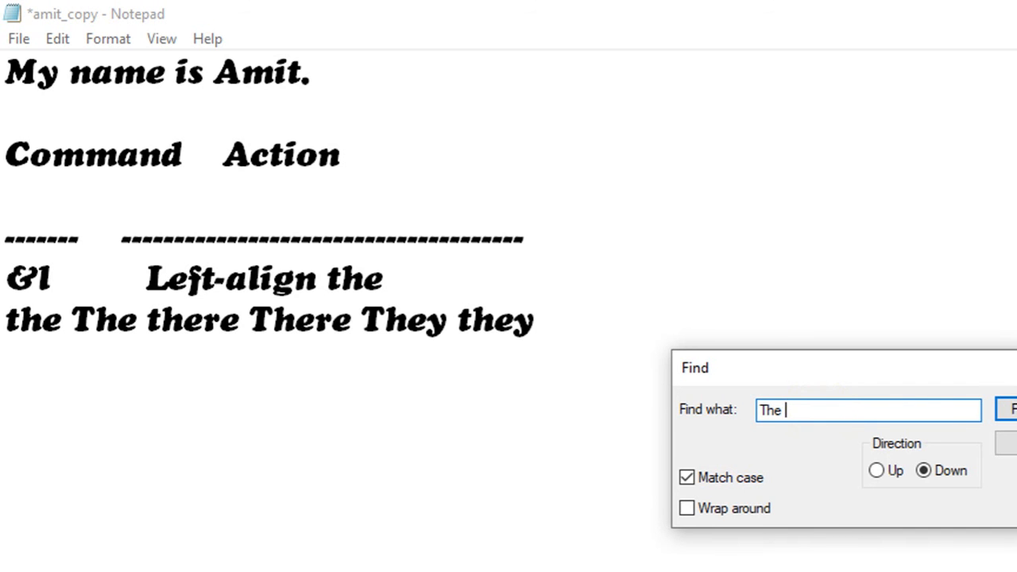
pyautogui.click(1007, 407)
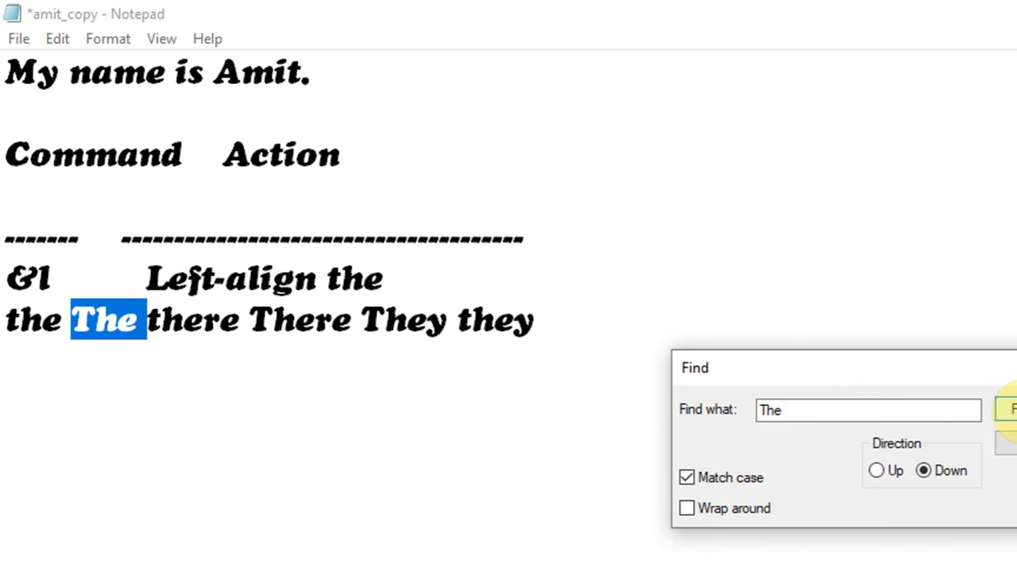
pyautogui.click(1007, 409)
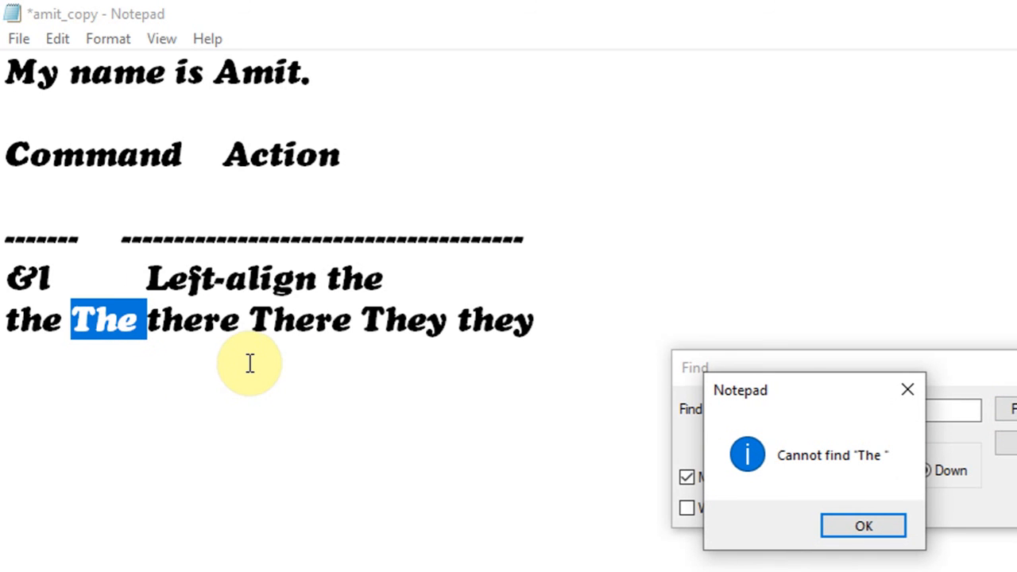
pyautogui.click(863, 526)
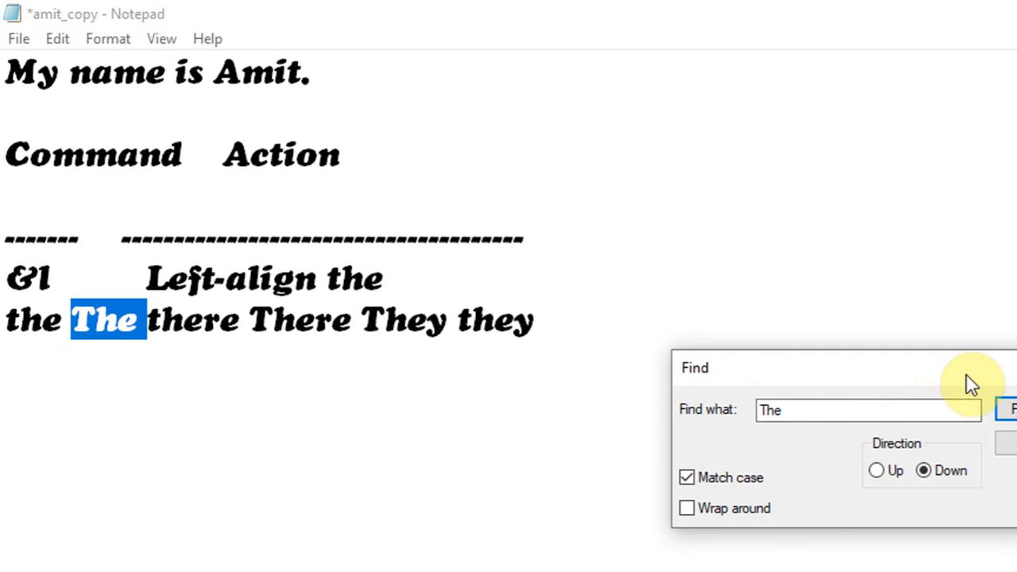
pyautogui.press('Escape')
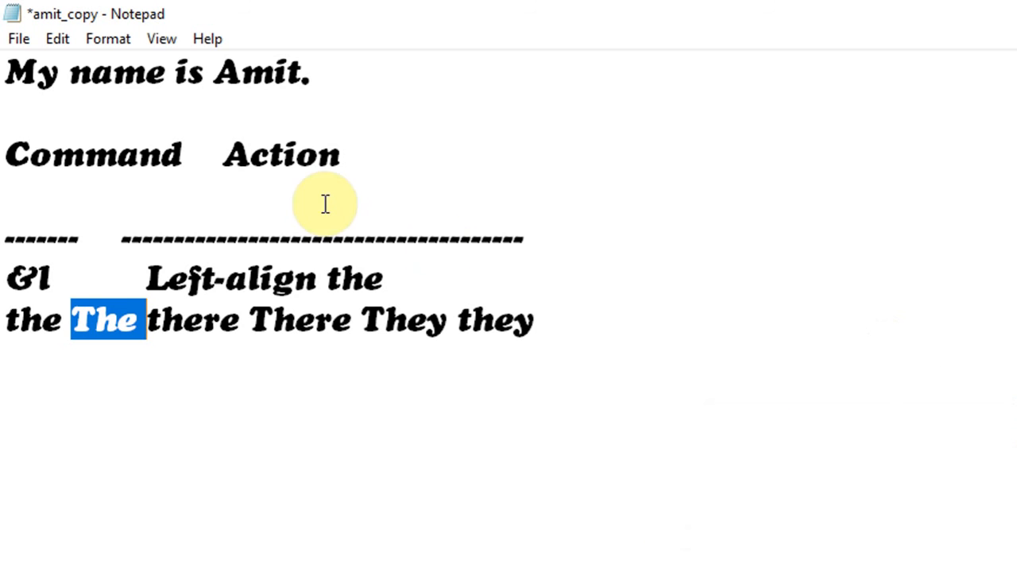
# From the document's start, replace the next case-matched "The " with "This " and finish the replacement.
pyautogui.click(24, 86)
pyautogui.click(62, 41)
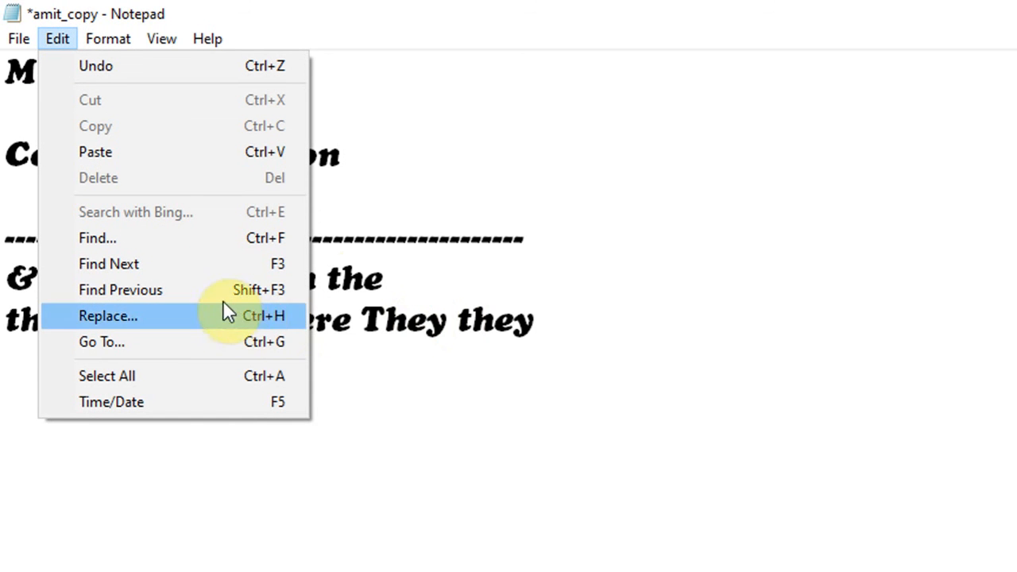
pyautogui.click(531, 246)
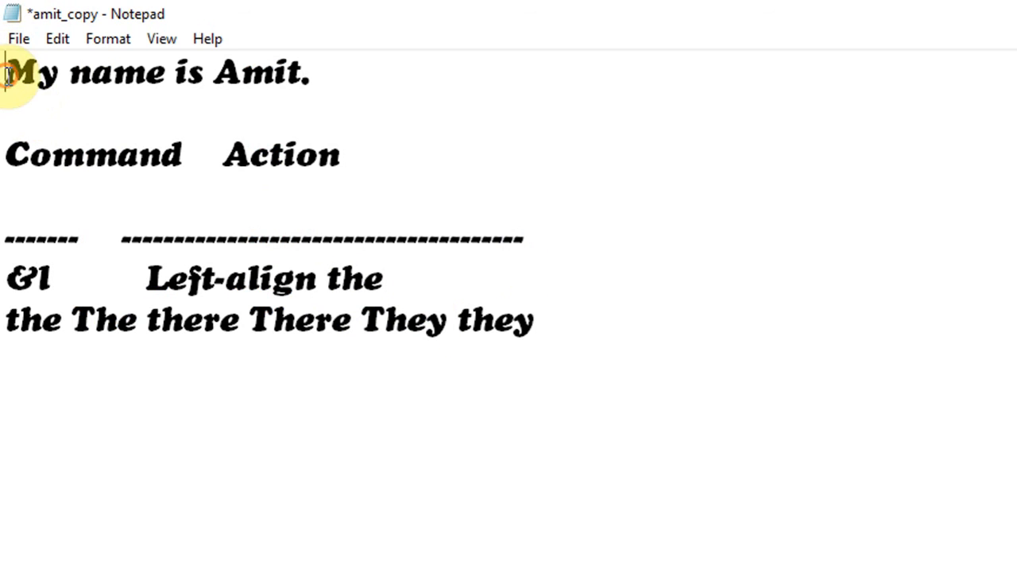
pyautogui.click(66, 40)
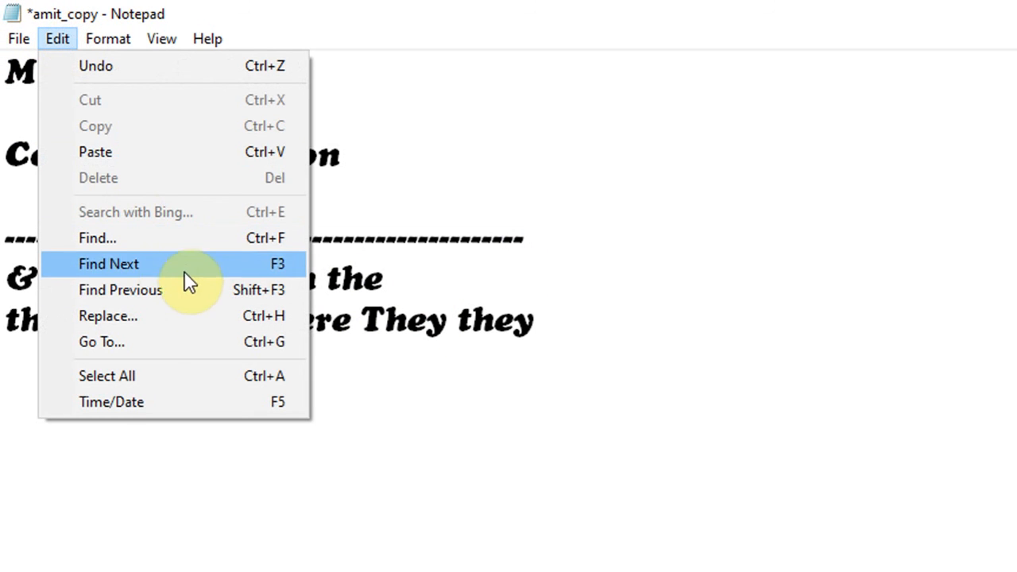
pyautogui.click(168, 315)
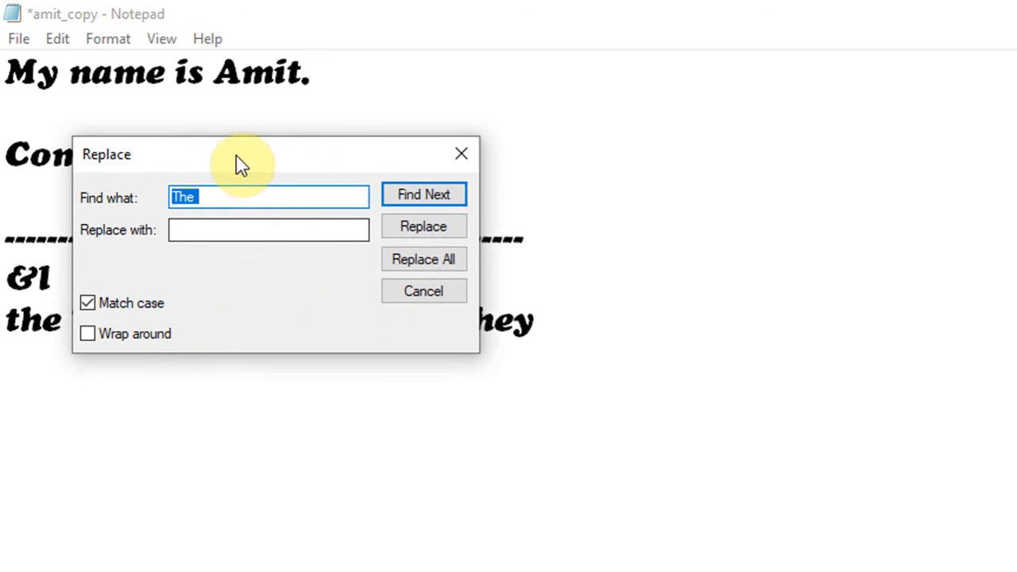
pyautogui.moveTo(236, 154); pyautogui.dragTo(811, 278)
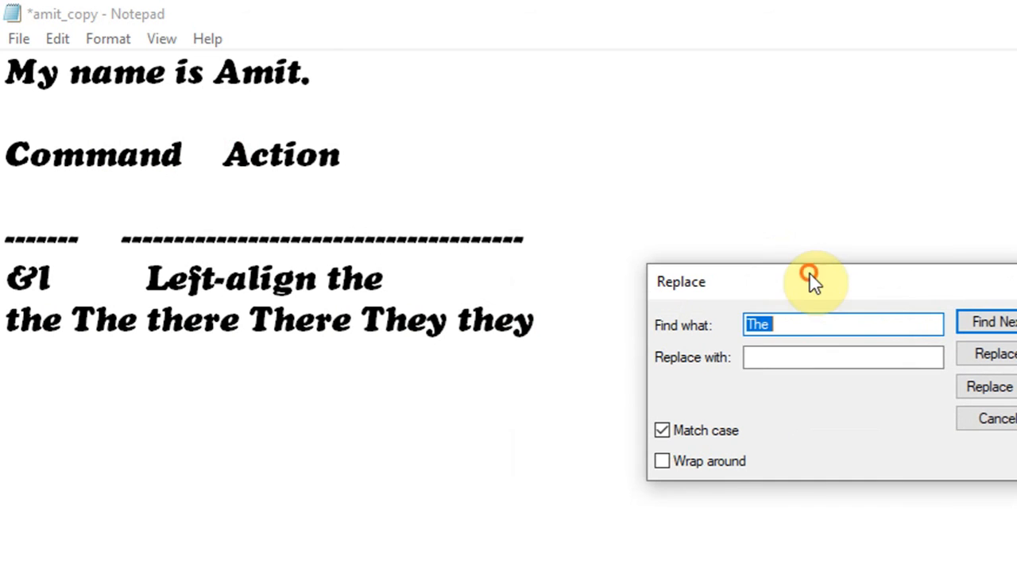
pyautogui.click(783, 326)
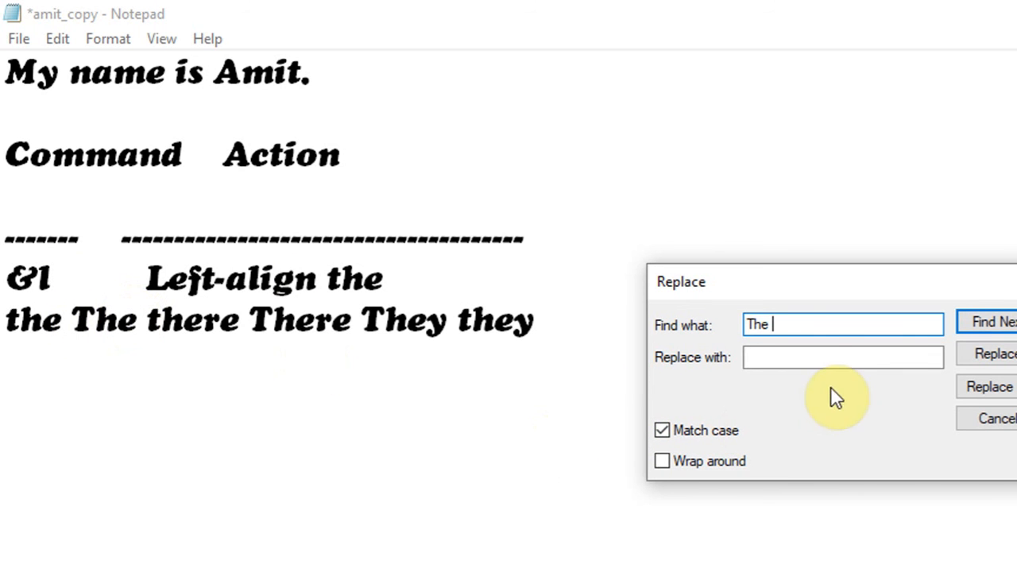
pyautogui.click(798, 360)
pyautogui.write('This')
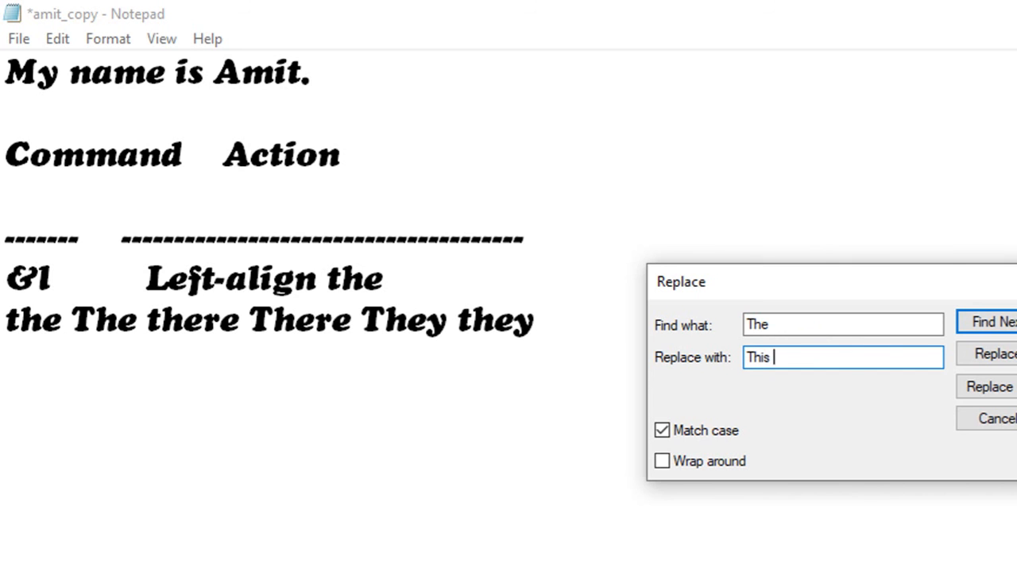
pyautogui.click(1009, 326)
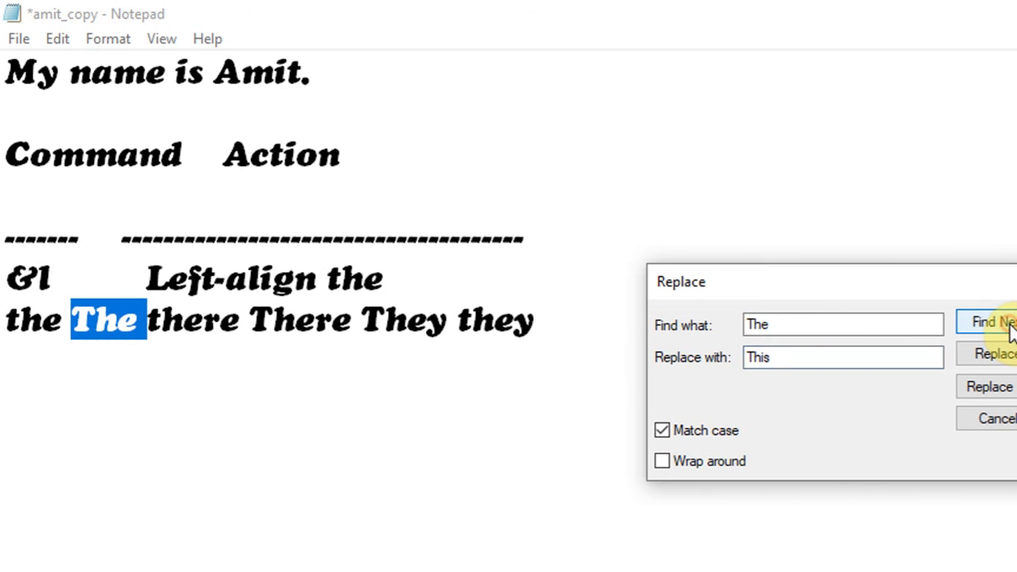
pyautogui.click(995, 354)
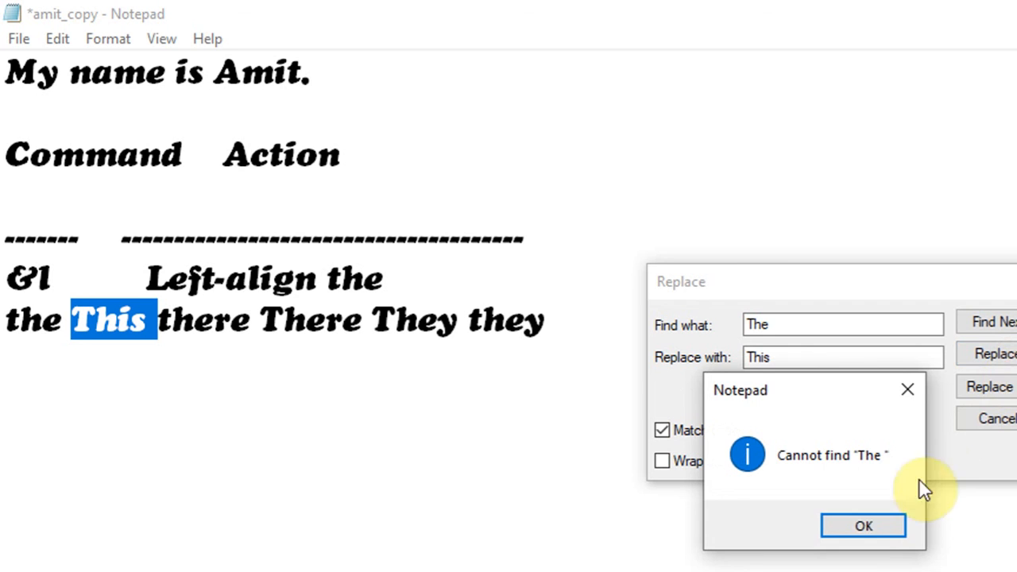
pyautogui.click(863, 524)
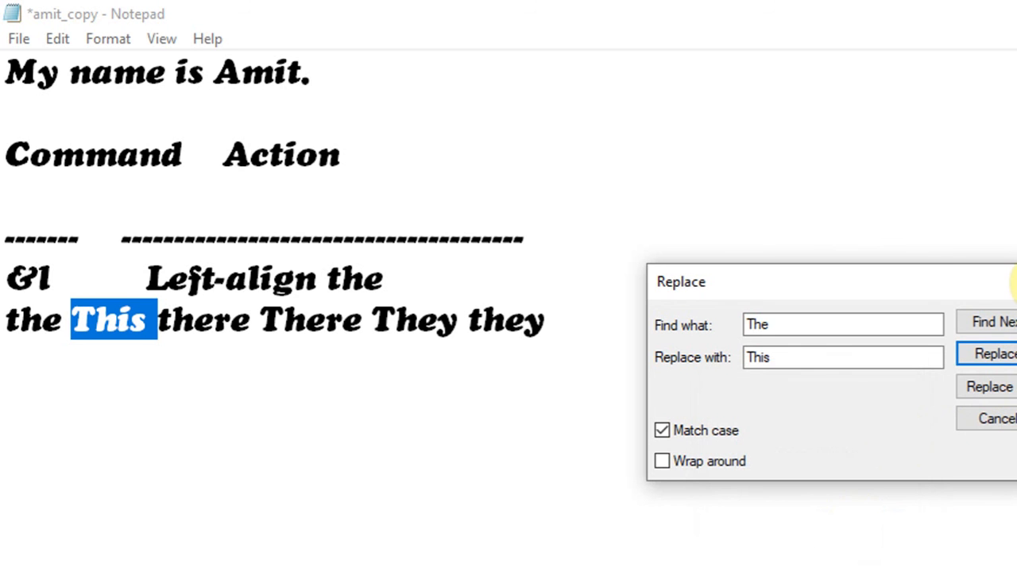
pyautogui.click(1013, 279)
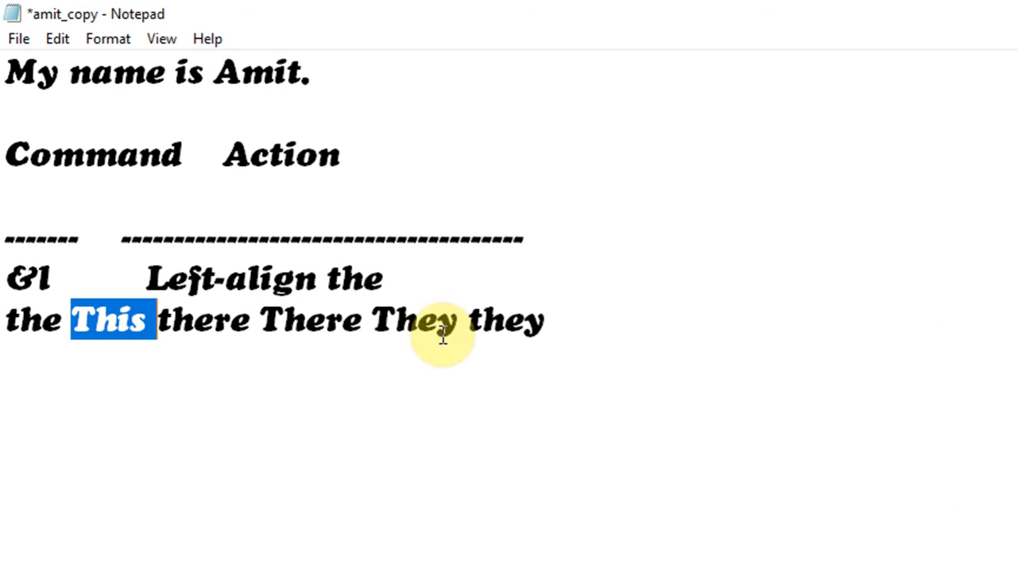
# Start a new line below the line ending in "they" and insert the current time and date four times.
pyautogui.click(68, 44)
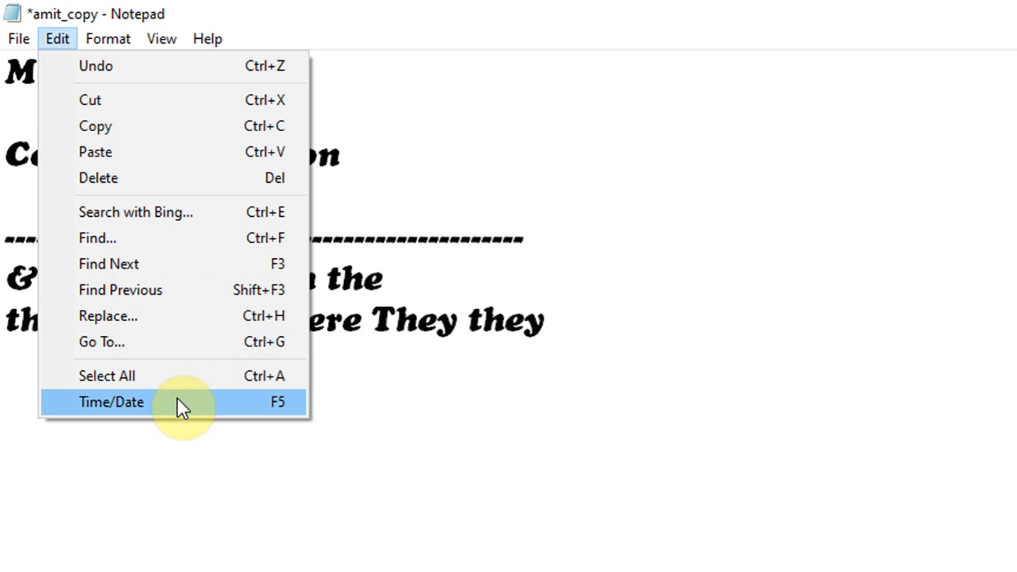
pyautogui.click(546, 314)
pyautogui.press('Return')
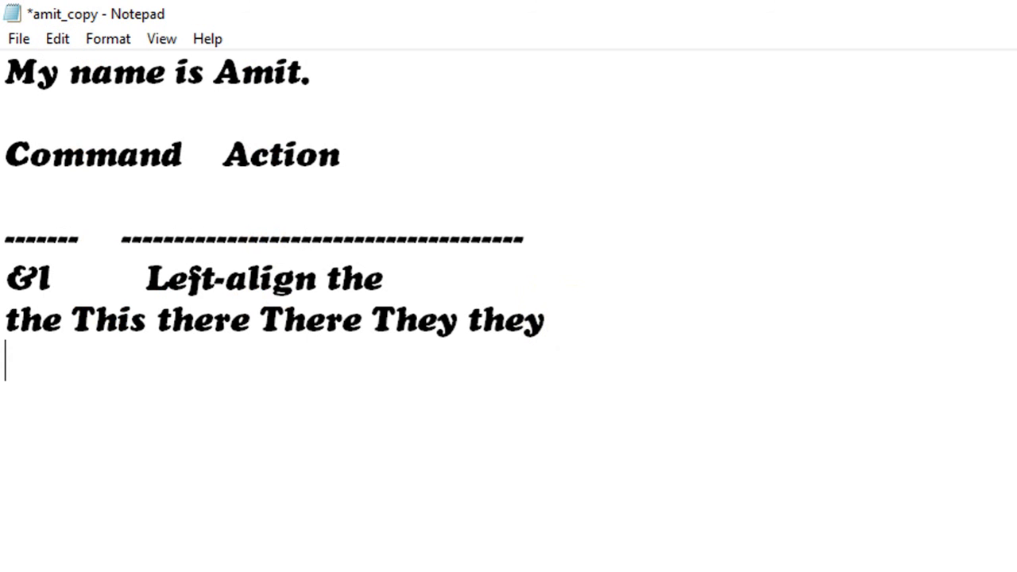
pyautogui.click(62, 46)
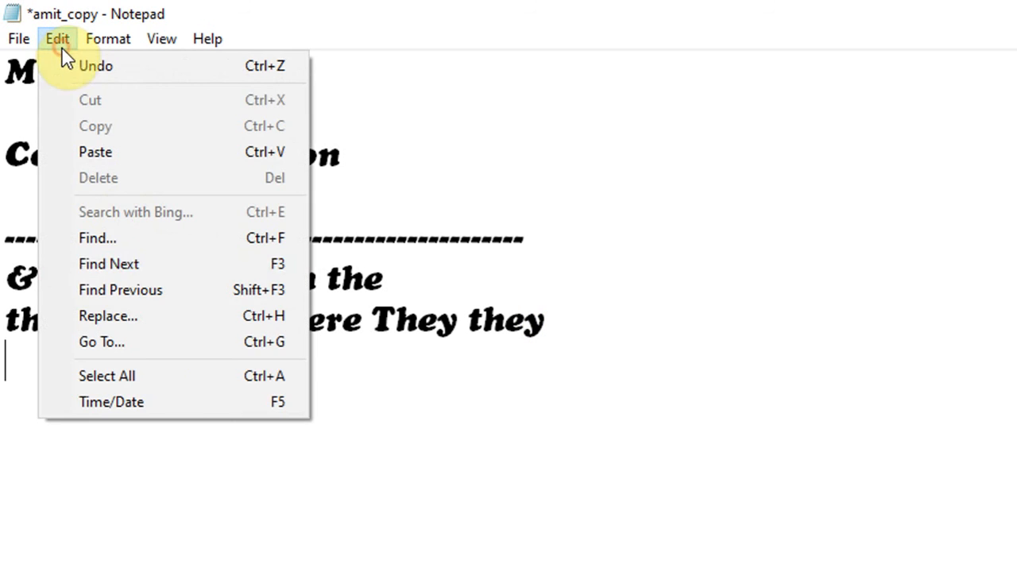
pyautogui.click(162, 407)
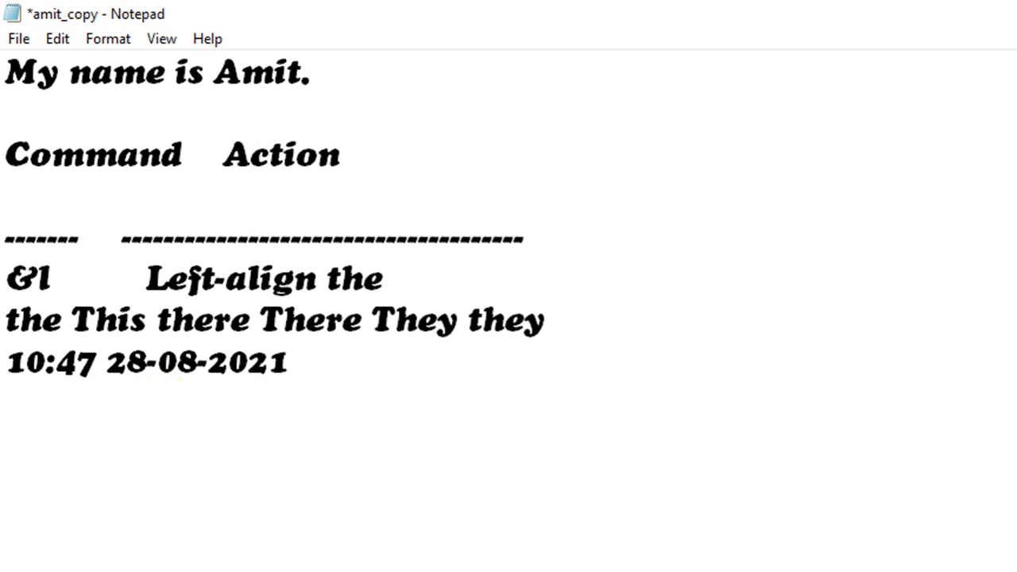
pyautogui.press('F5')
pyautogui.press('F5')
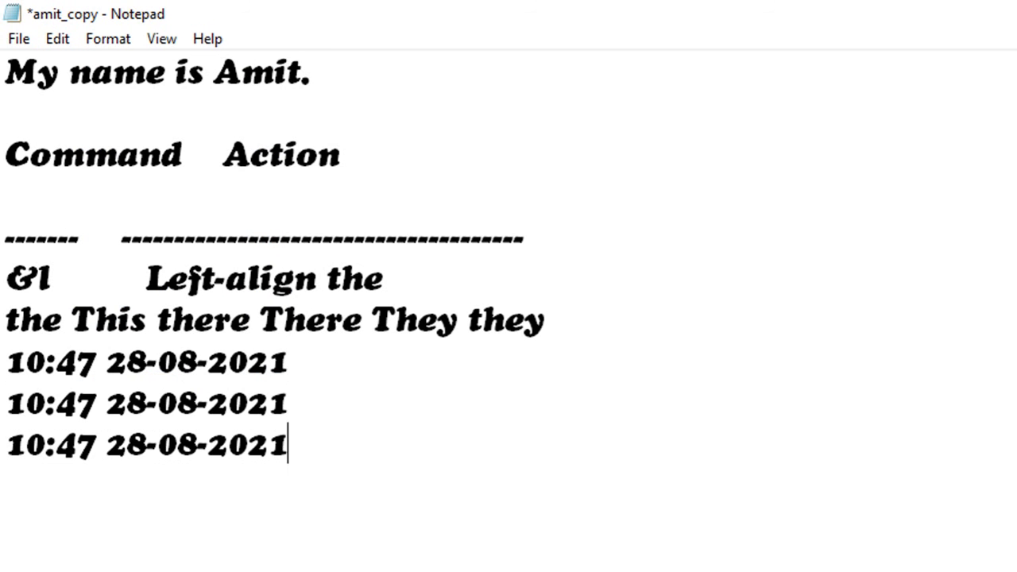
pyautogui.press('F5')
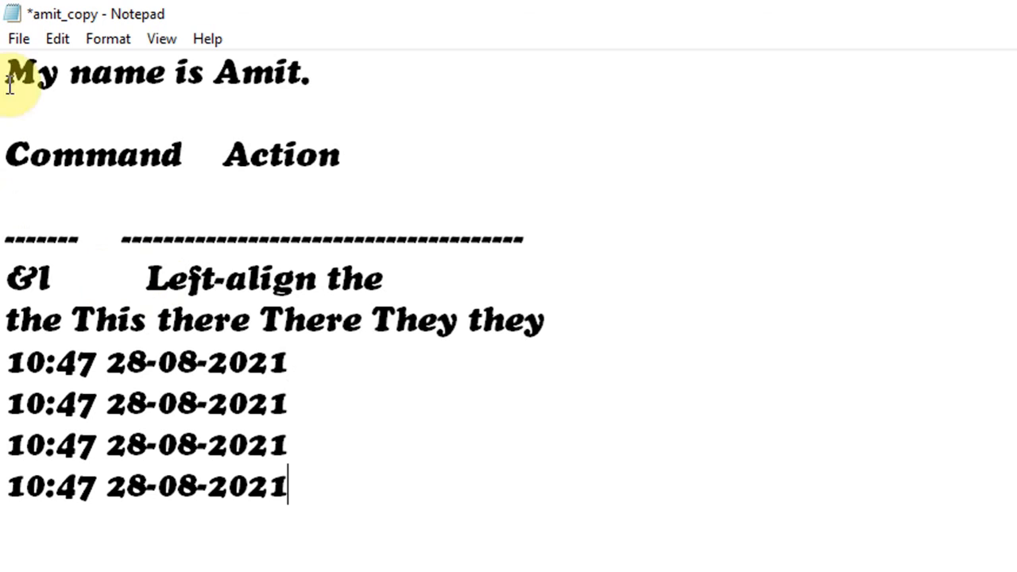
pyautogui.click(106, 42)
pyautogui.moveTo(161, 38)
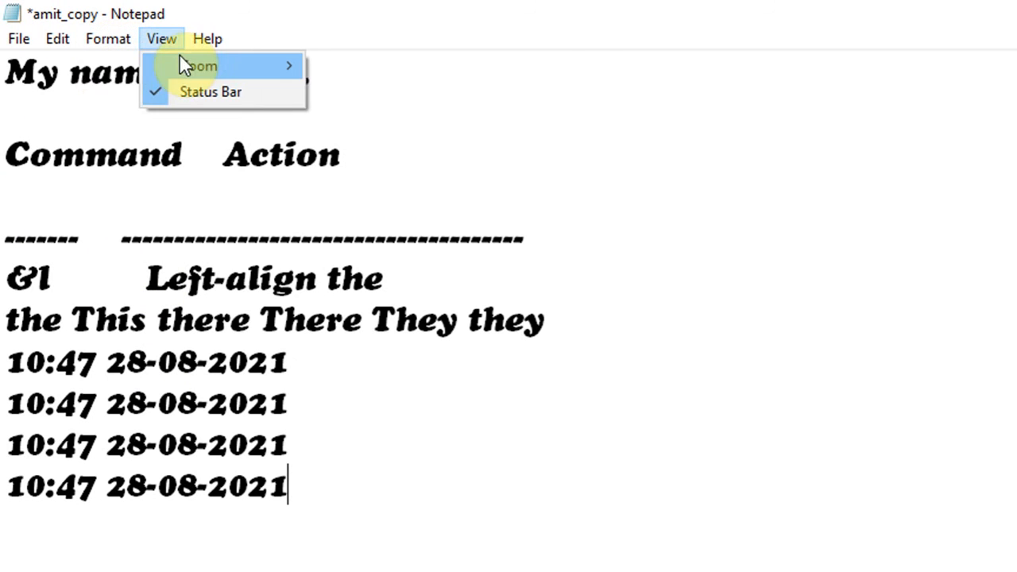
pyautogui.moveTo(180, 65)
pyautogui.click(331, 472)
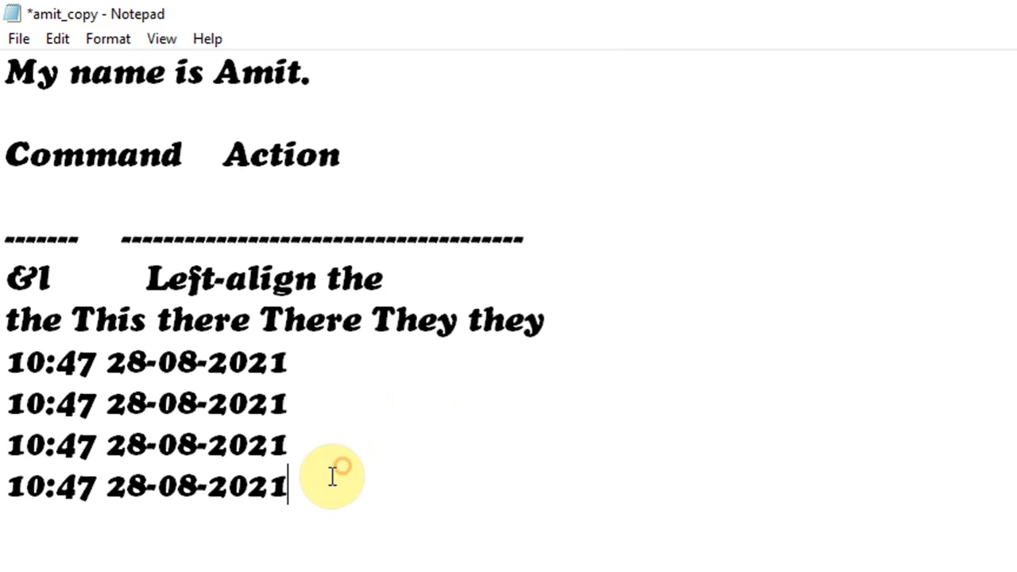
pyautogui.moveTo(323, 477); pyautogui.dragTo(4, 478)
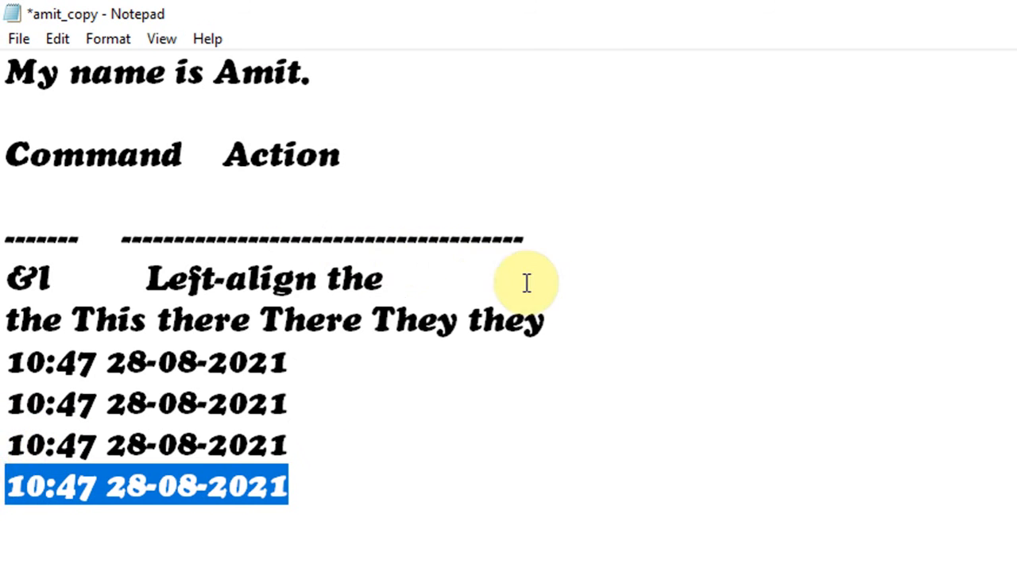
# Copy the text "the This there There They they" and paste it five times over the selection, forming one long line.
pyautogui.moveTo(587, 342); pyautogui.dragTo(18, 306)
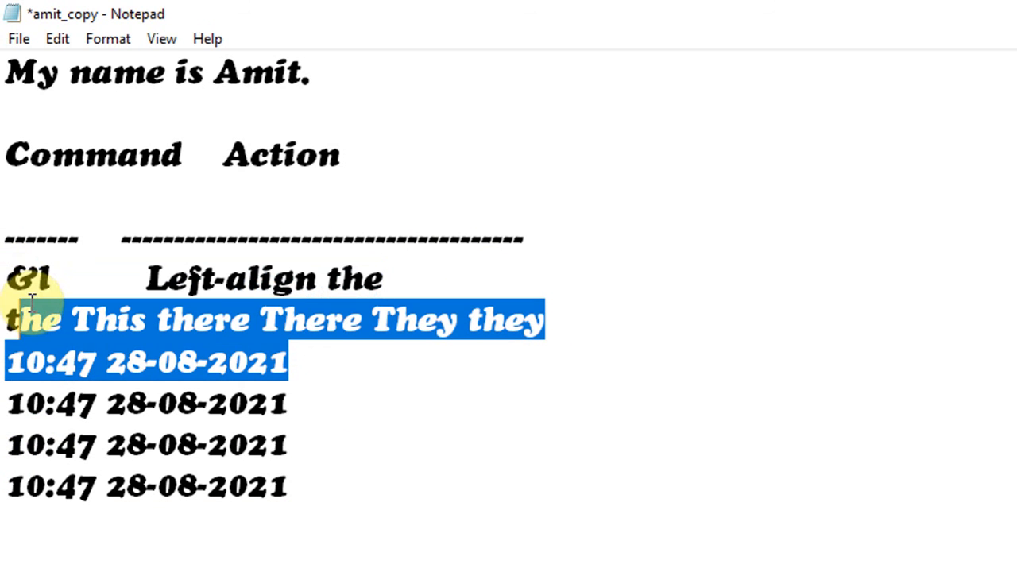
pyautogui.click(11, 316)
pyautogui.moveTo(548, 320); pyautogui.dragTo(3, 322)
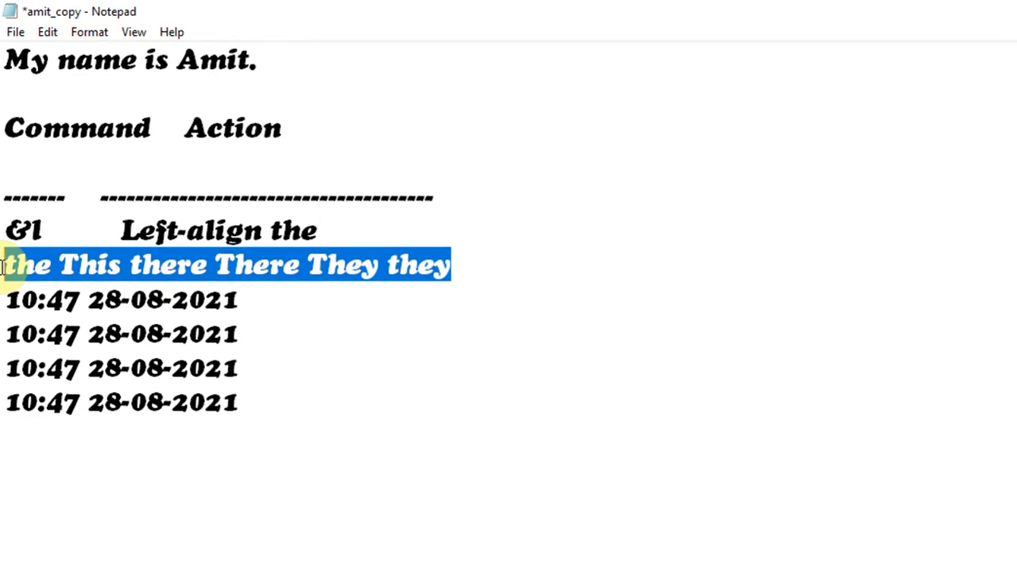
pyautogui.hotkey('ctrl', 'c')
pyautogui.hotkey('ctrl', 'v')
pyautogui.hotkey('ctrl', 'v')
pyautogui.hotkey('ctrl', 'v')
pyautogui.hotkey('ctrl', 'v')
pyautogui.hotkey('ctrl', 'v')
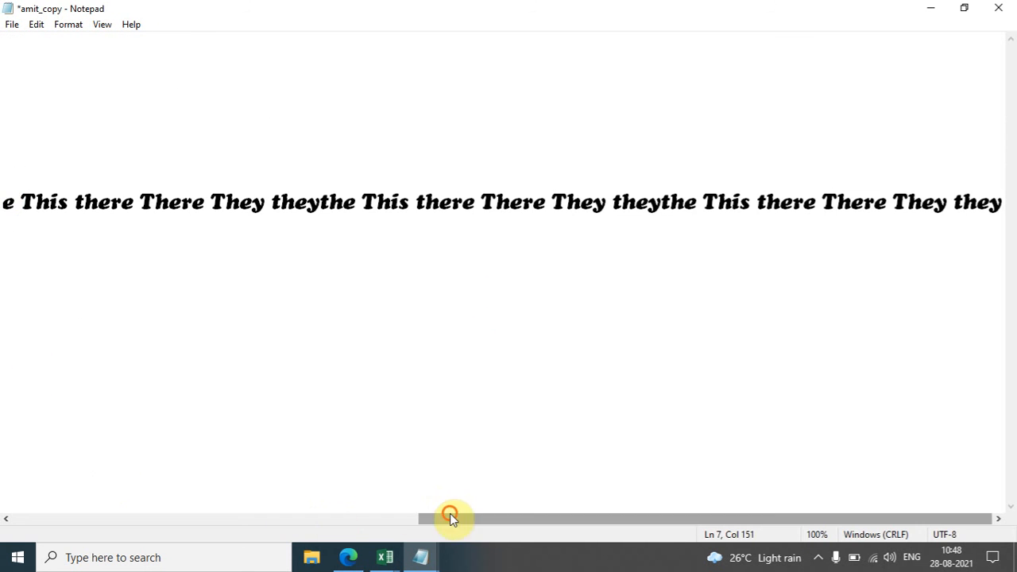
# Return to the beginning of the long line and turn on Word Wrap.
pyautogui.moveTo(449, 515); pyautogui.dragTo(11, 459)
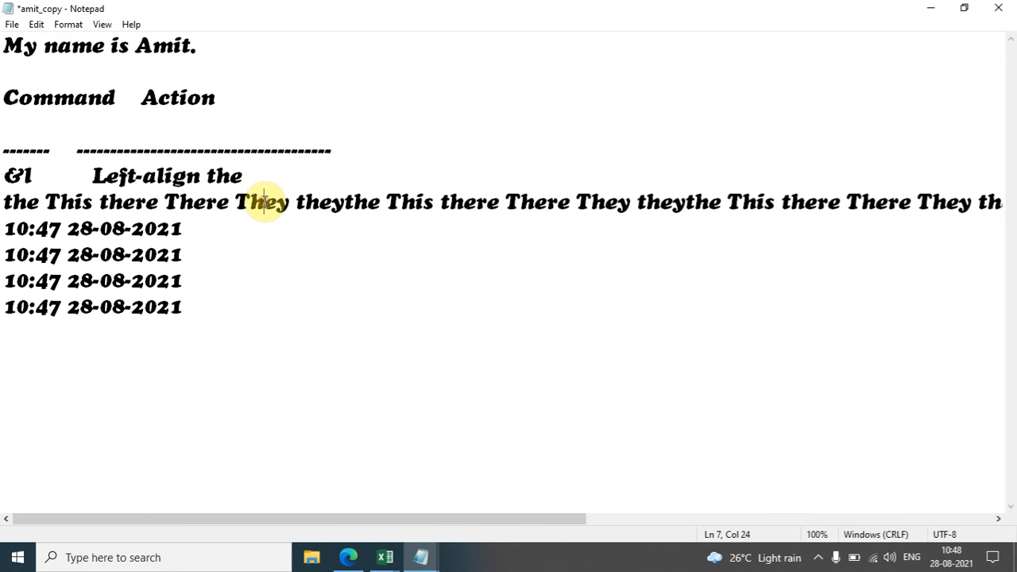
pyautogui.click(69, 24)
pyautogui.moveTo(96, 24)
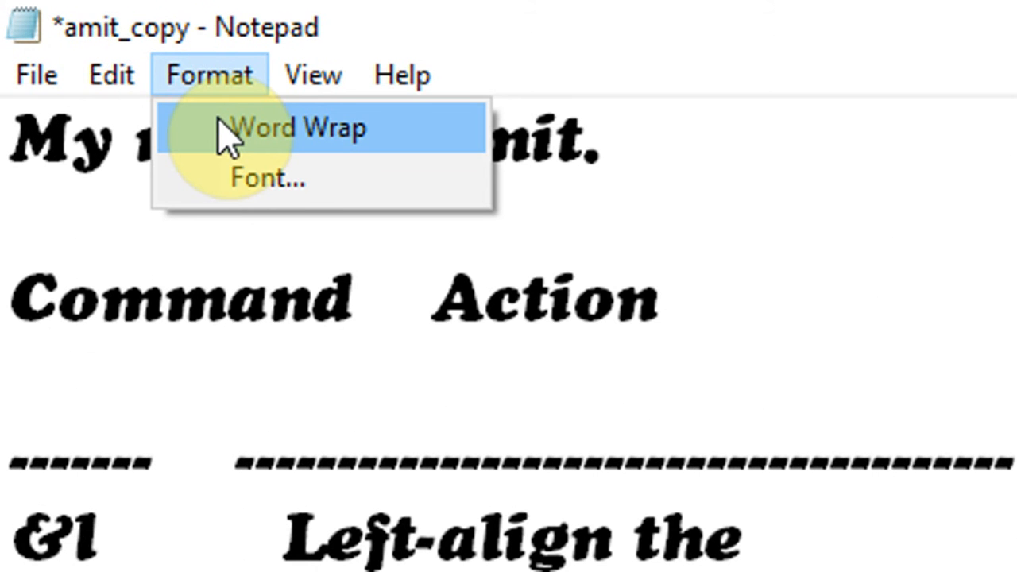
pyautogui.click(230, 129)
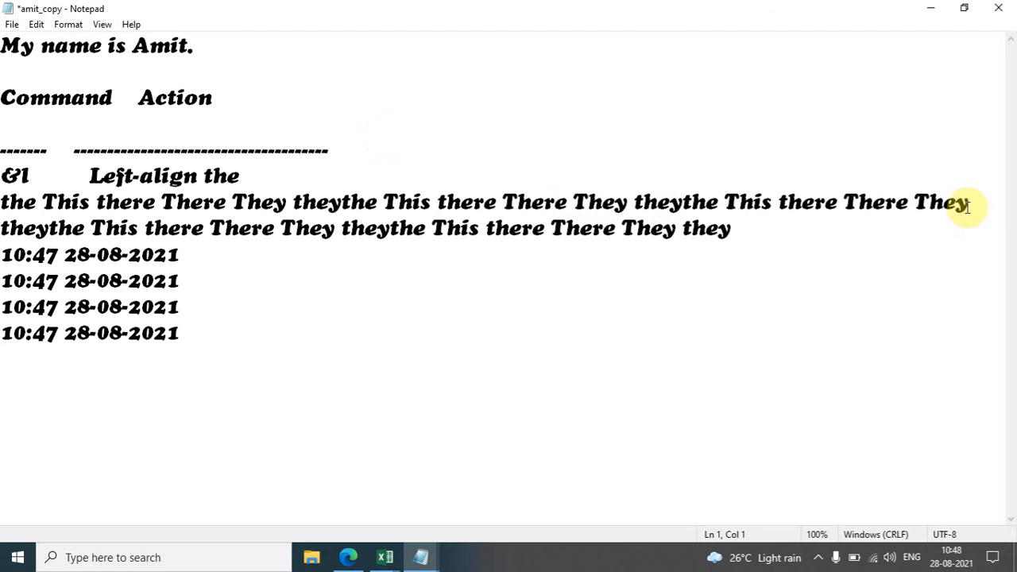
# Paste the copied text five more times at the end of the wrapped line and check the Word Wrap setting.
pyautogui.click(773, 226)
pyautogui.hotkey('ctrl', 'v')
pyautogui.hotkey('ctrl', 'v')
pyautogui.hotkey('ctrl', 'v')
pyautogui.hotkey('ctrl', 'v')
pyautogui.hotkey('ctrl', 'v')
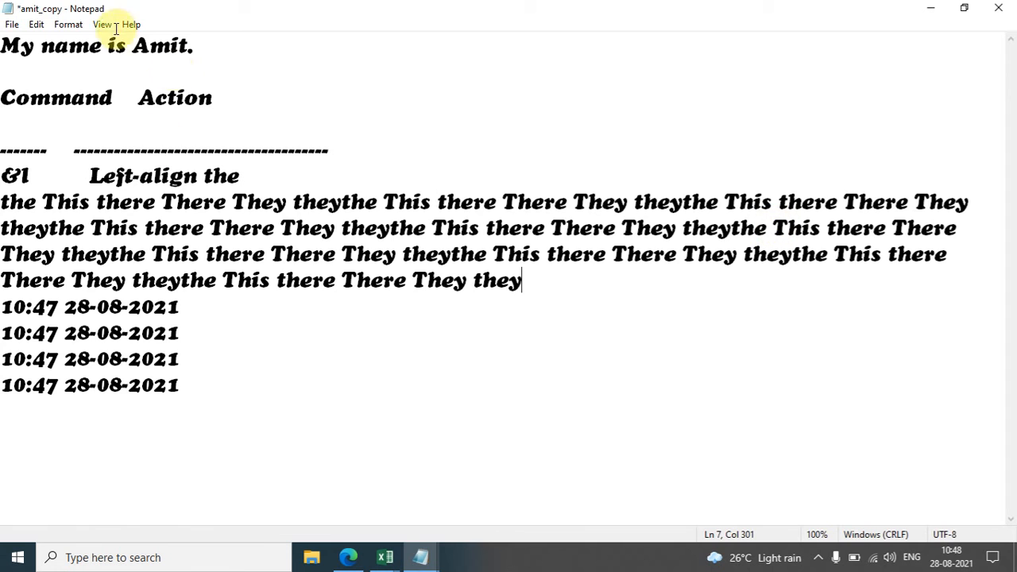
pyautogui.click(68, 25)
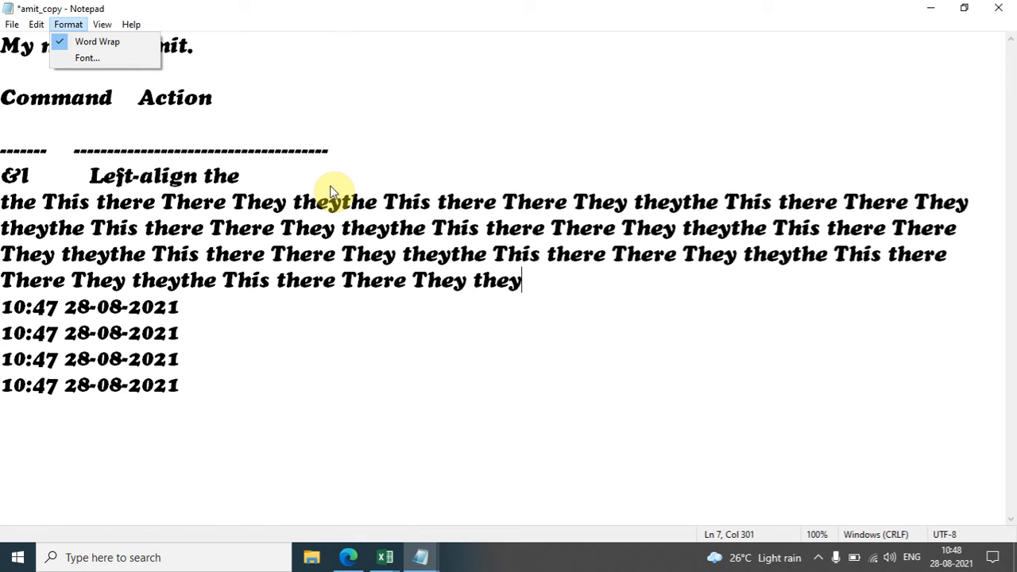
# Turn off Word Wrap for the document and zoom in on the text by two levels.
pyautogui.click(131, 48)
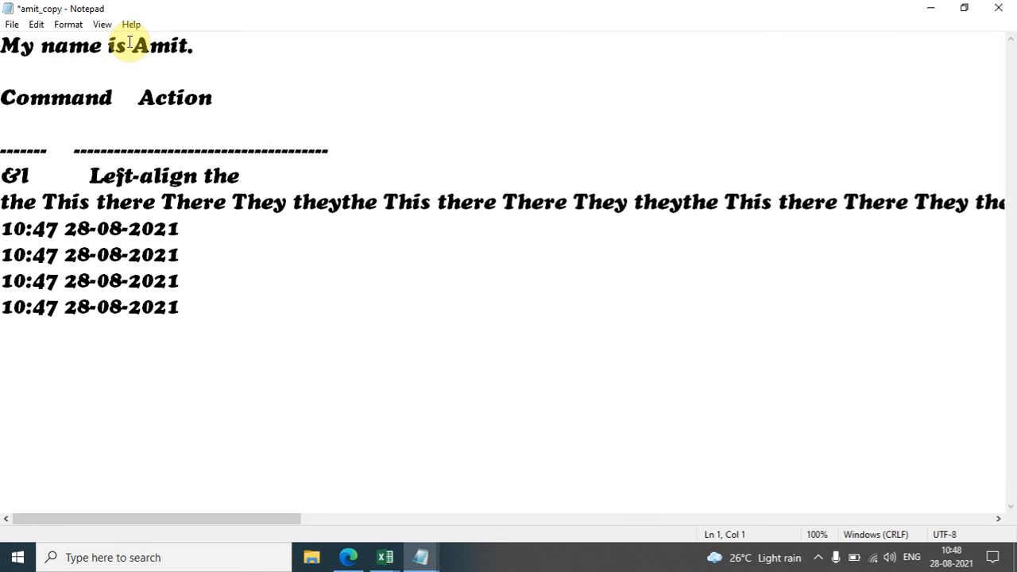
pyautogui.click(74, 24)
pyautogui.moveTo(93, 26)
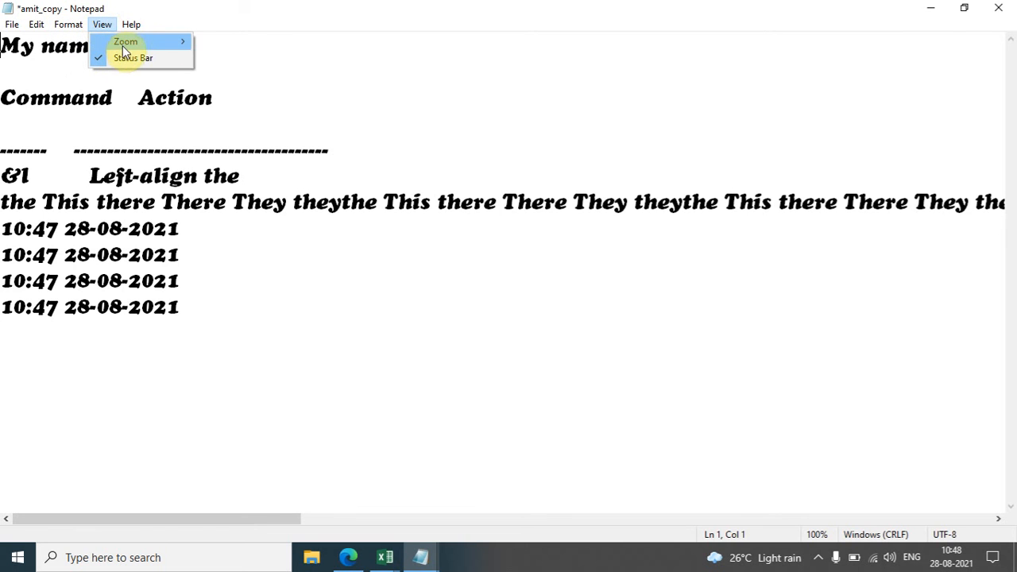
pyautogui.moveTo(127, 46)
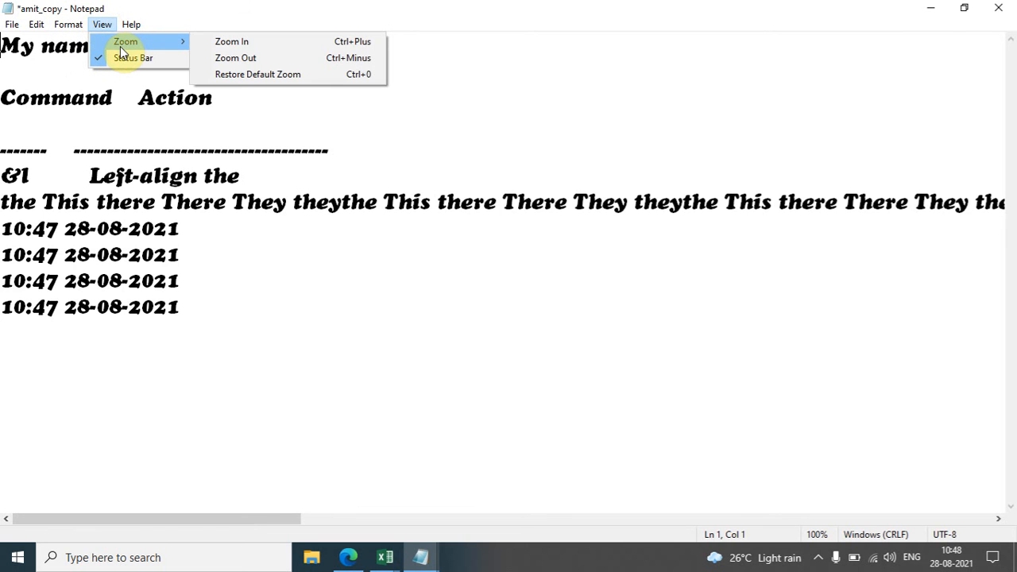
pyautogui.click(242, 39)
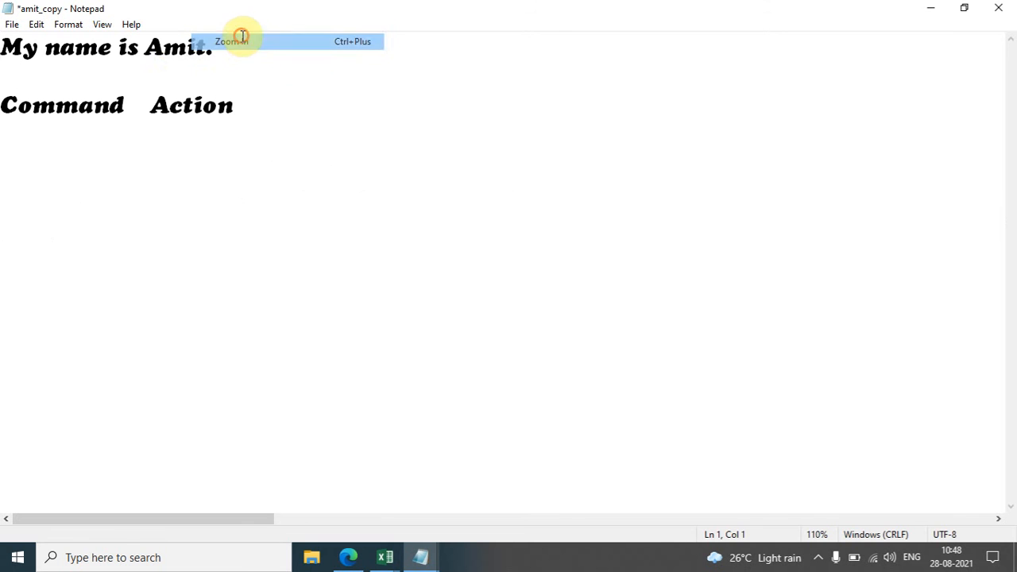
pyautogui.click(128, 26)
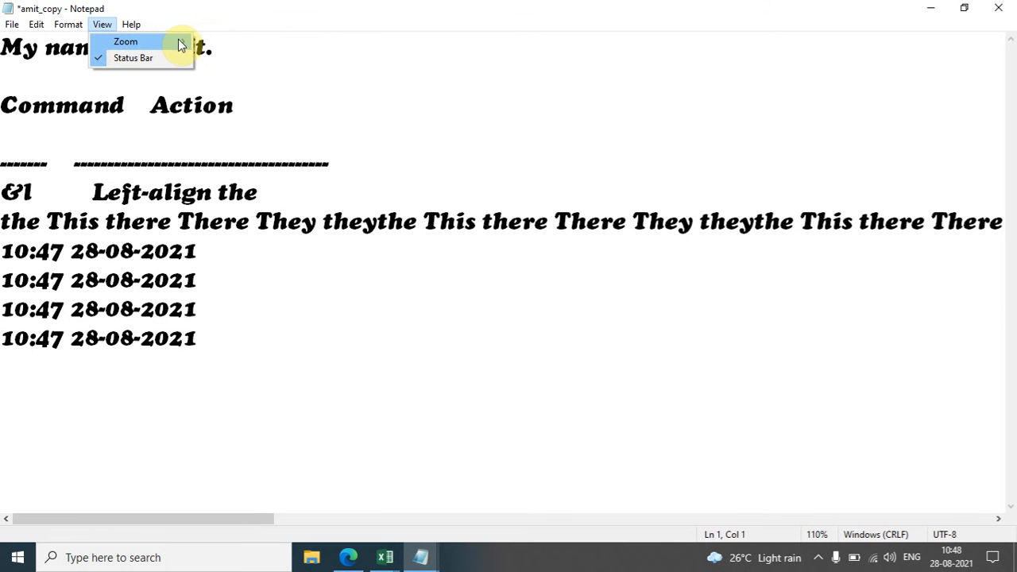
pyautogui.moveTo(178, 40)
pyautogui.click(234, 40)
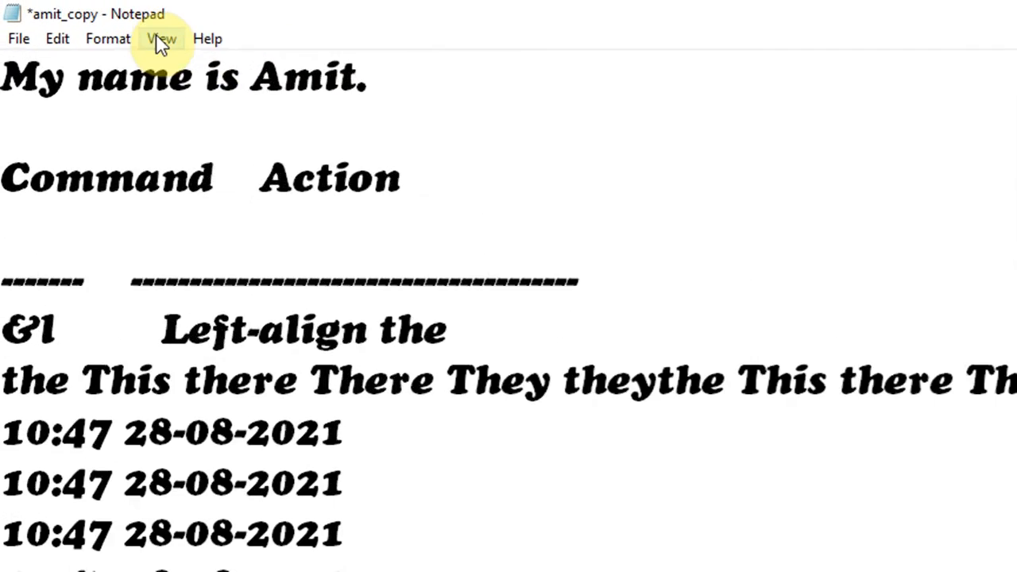
# Zoom out on the text by one level and restore the default zoom.
pyautogui.click(101, 24)
pyautogui.moveTo(178, 38)
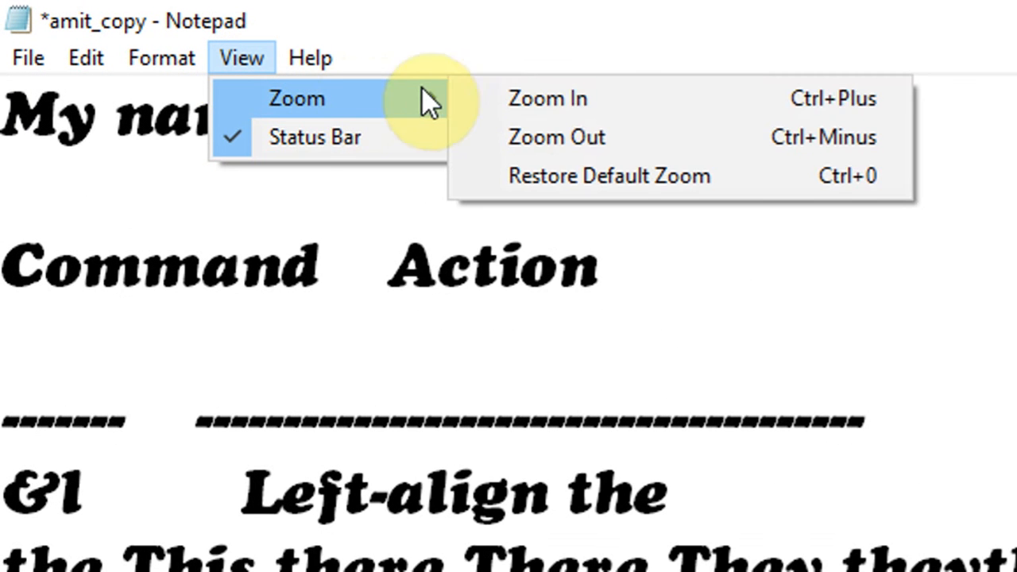
pyautogui.click(627, 139)
pyautogui.click(238, 62)
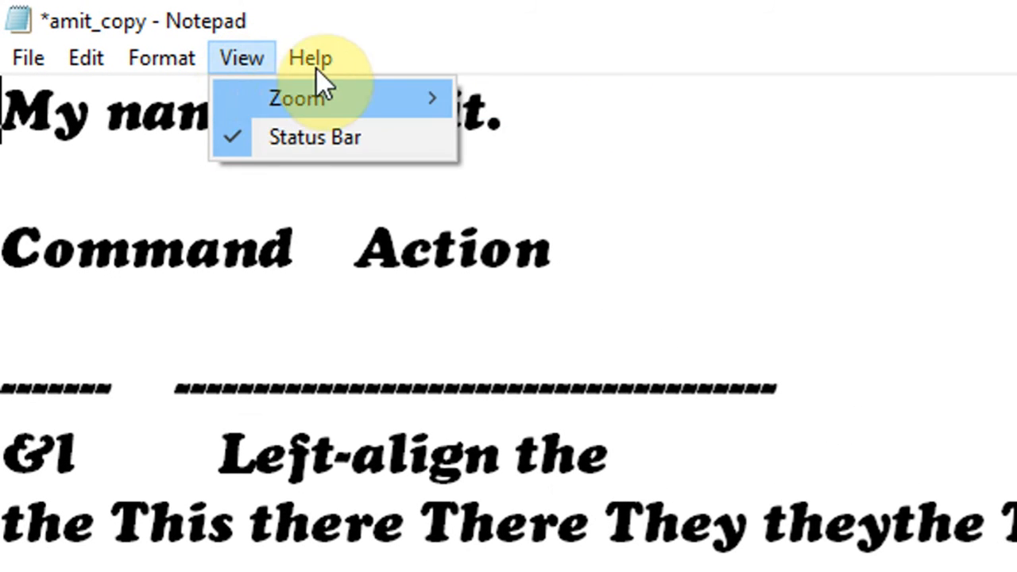
pyautogui.moveTo(337, 94)
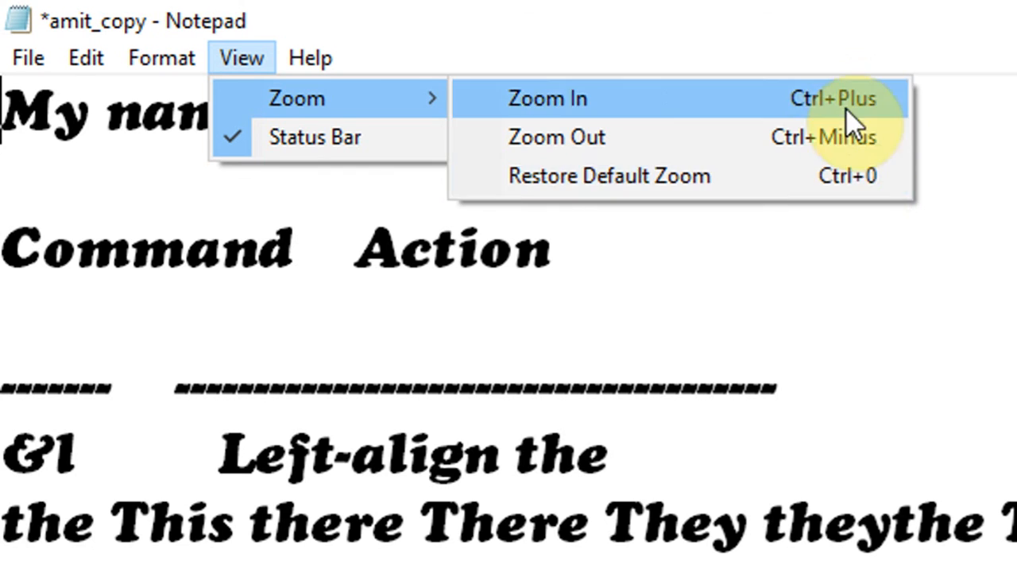
pyautogui.click(848, 191)
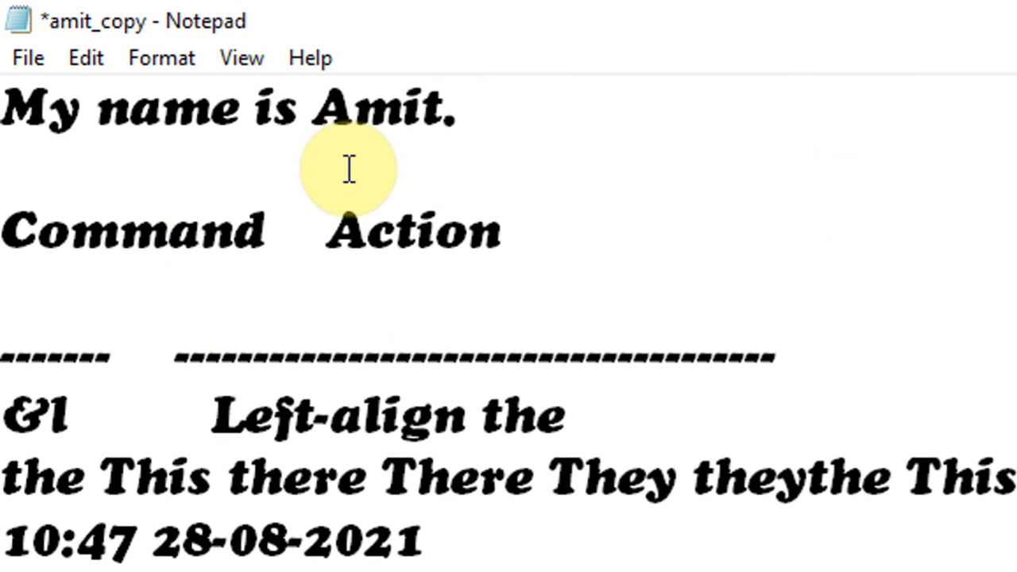
# View Notepad's online help page in the browser and return to the amit_copy document.
pyautogui.click(310, 59)
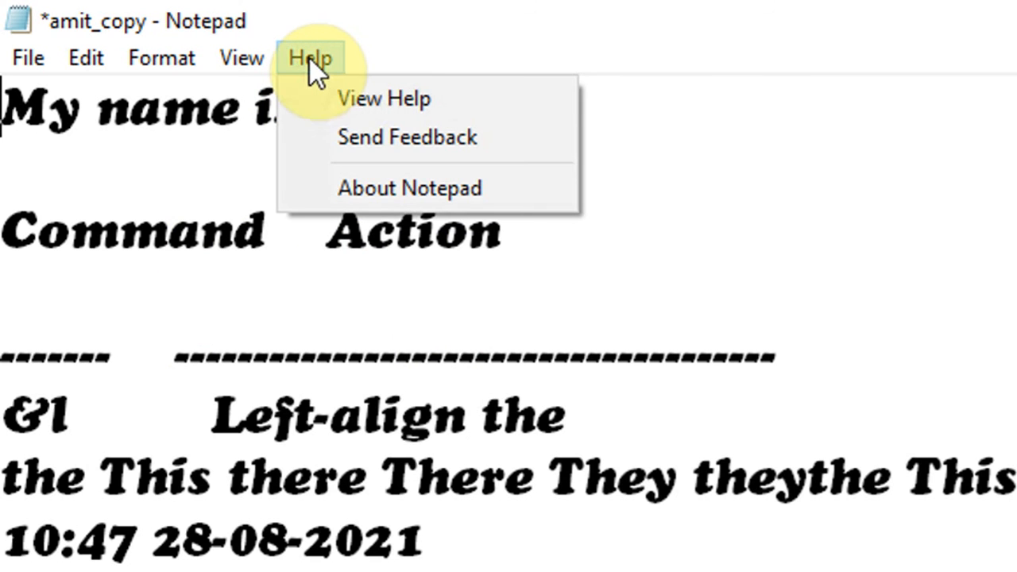
pyautogui.click(381, 110)
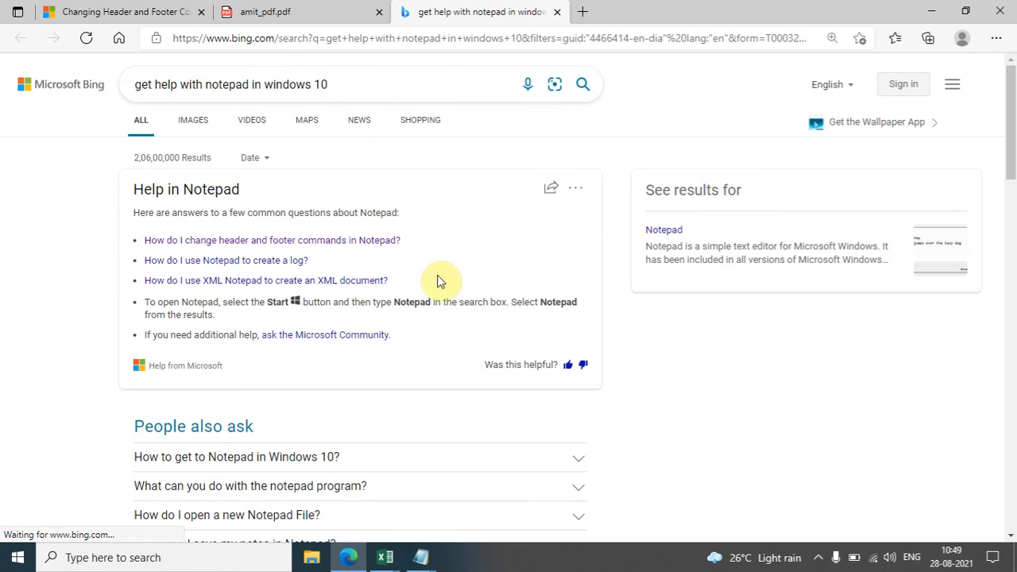
pyautogui.click(931, 11)
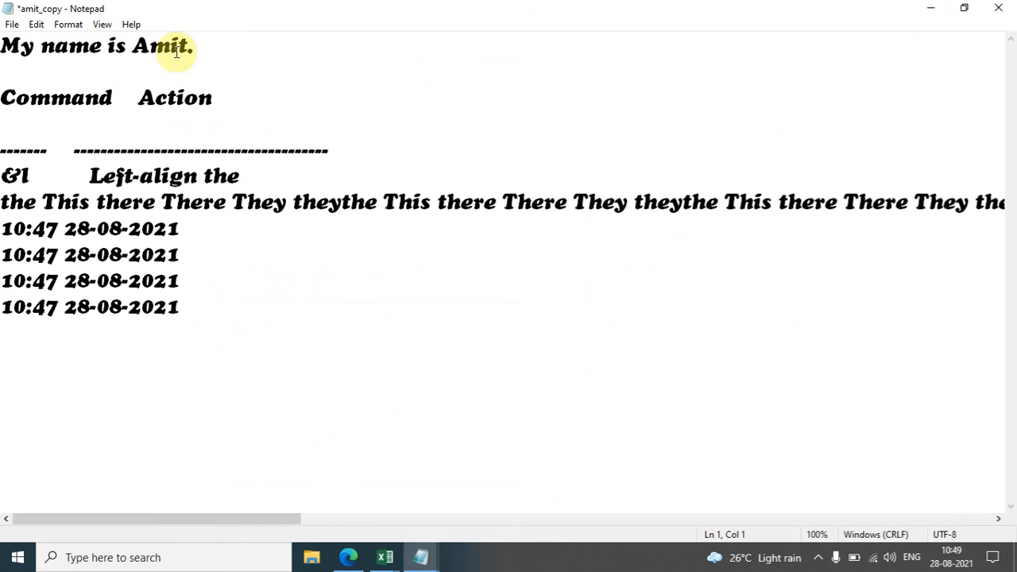
# View the About Notepad version and license information and close it.
pyautogui.click(129, 24)
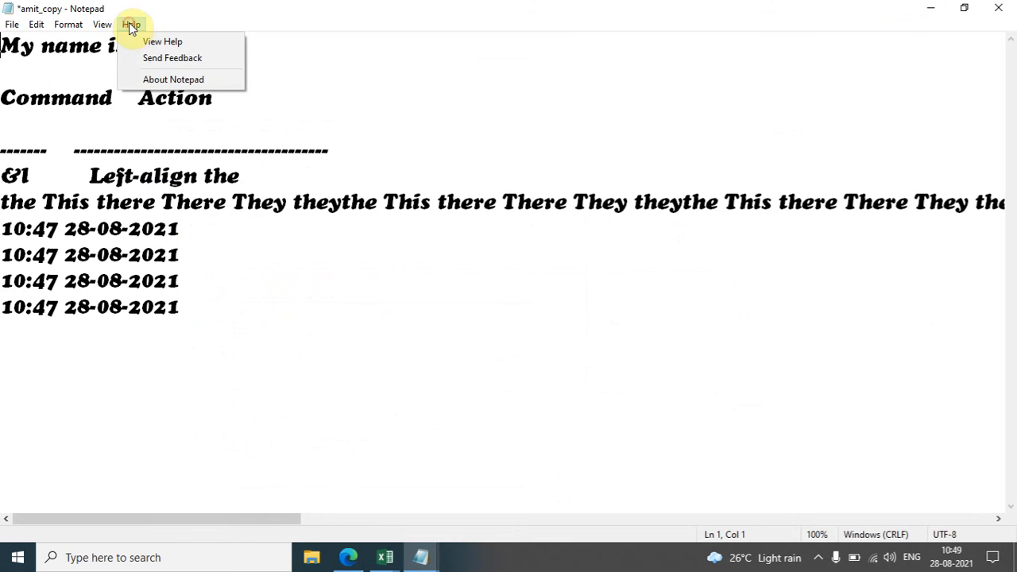
pyautogui.click(182, 79)
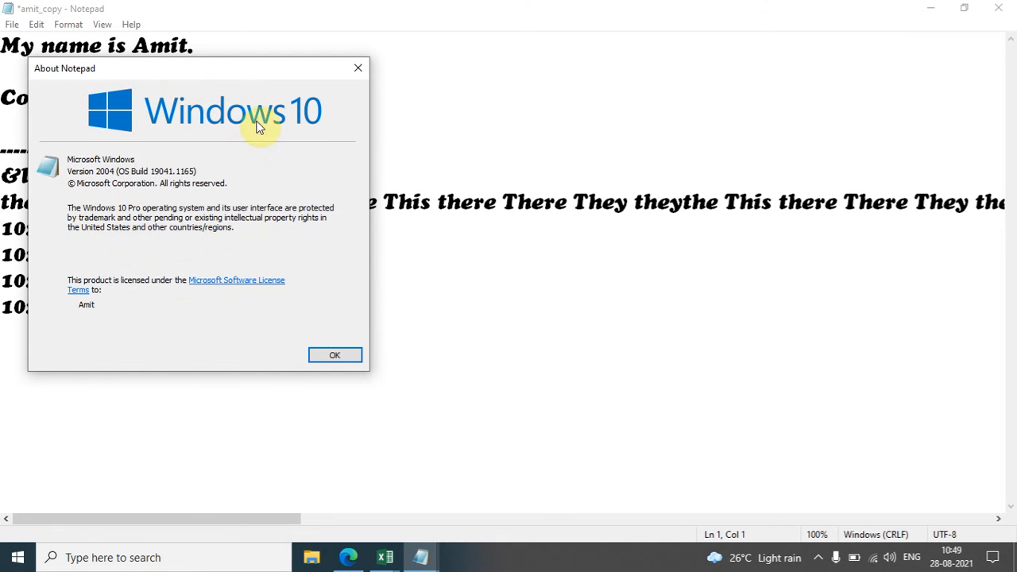
pyautogui.click(358, 69)
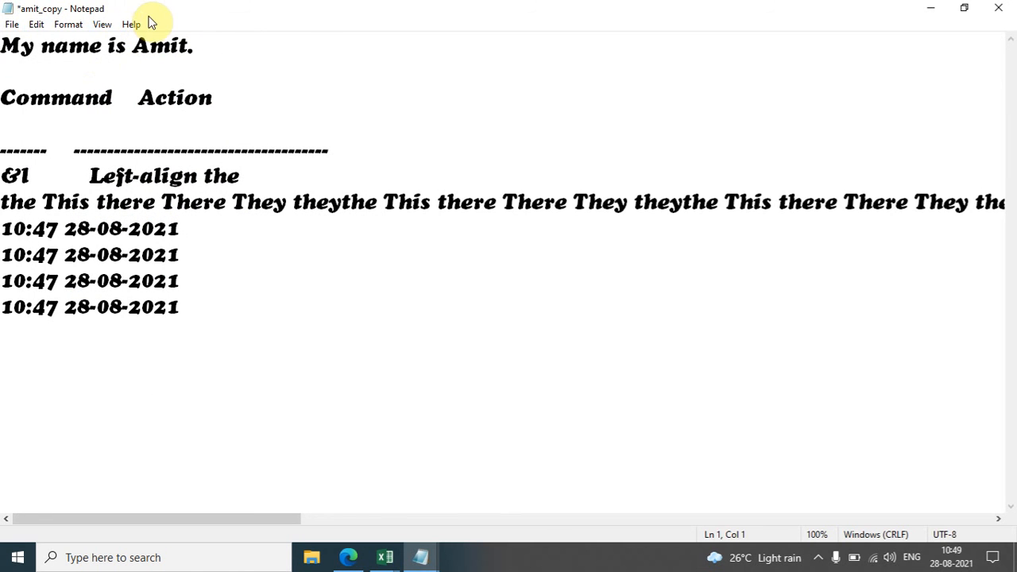
# Restore the maximized amit_copy window to its smaller size and toggle the status bar off and on again.
pyautogui.moveTo(182, 7); pyautogui.dragTo(356, 71)
pyautogui.click(271, 91)
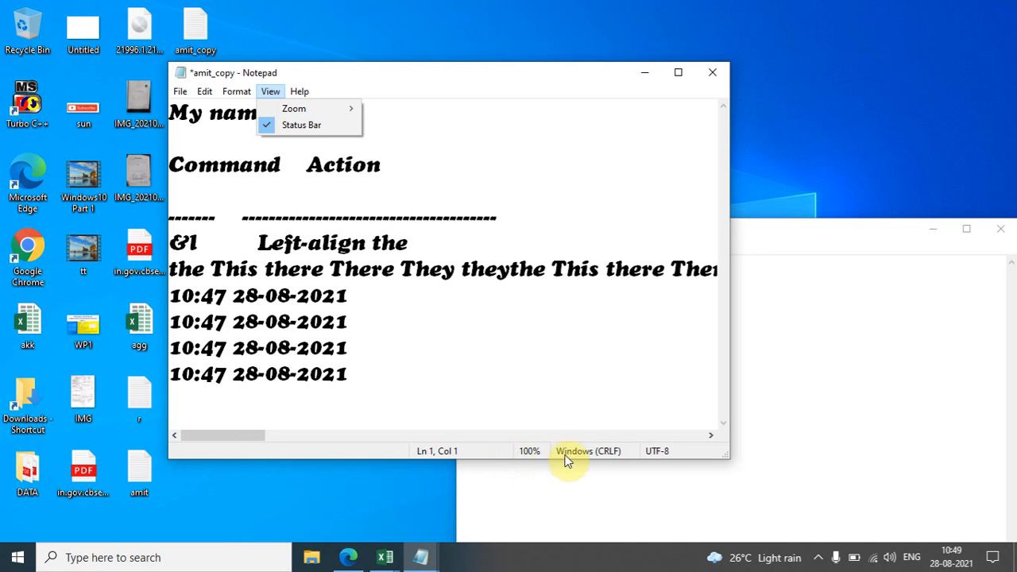
pyautogui.click(328, 128)
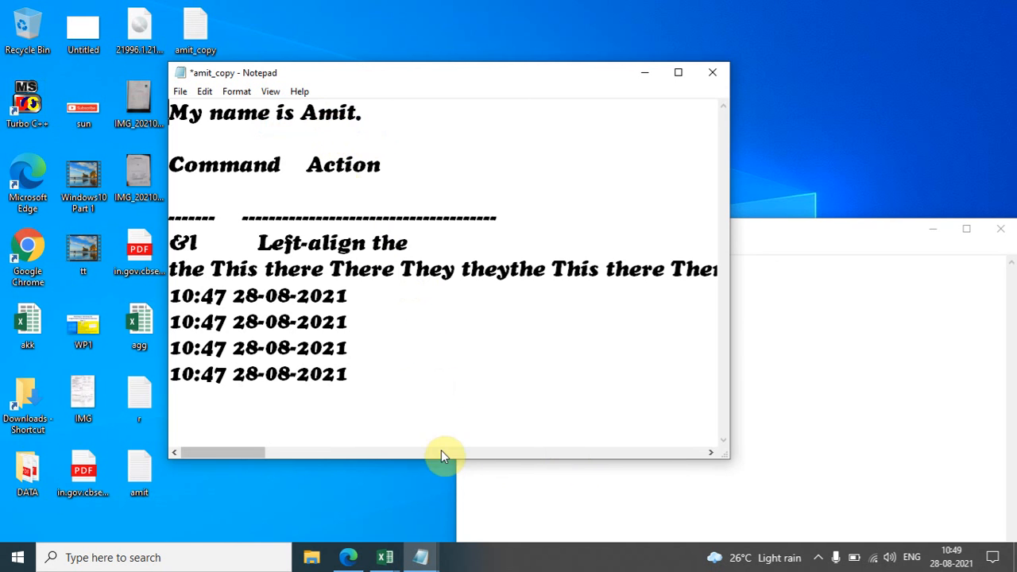
pyautogui.click(271, 92)
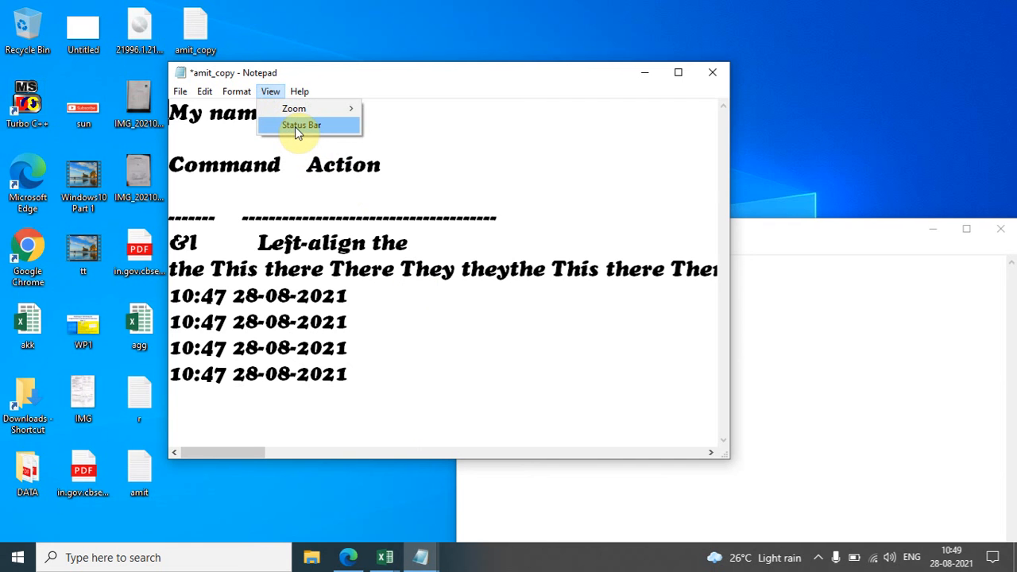
pyautogui.click(295, 126)
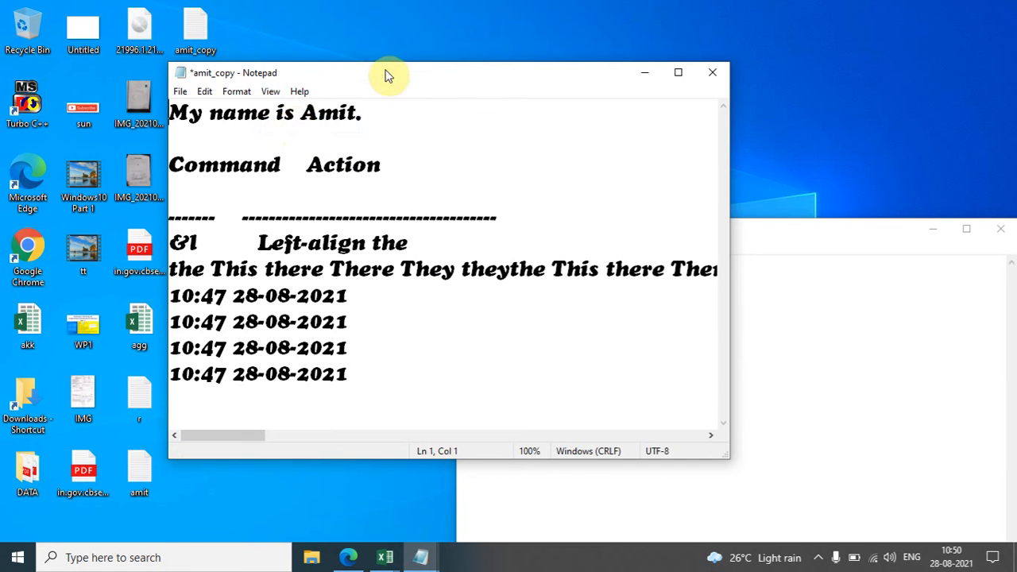
# Shift the amit_copy window left with the window's Move command and reposition it toward the upper right of the desktop.
pyautogui.moveTo(386, 71); pyautogui.dragTo(449, 77)
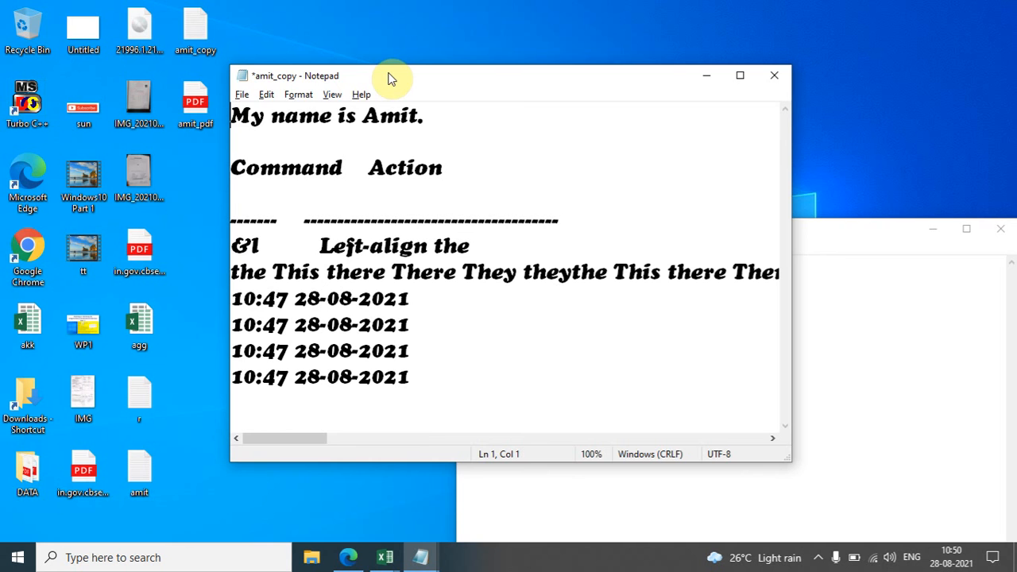
pyautogui.hotkey('alt', 'space')
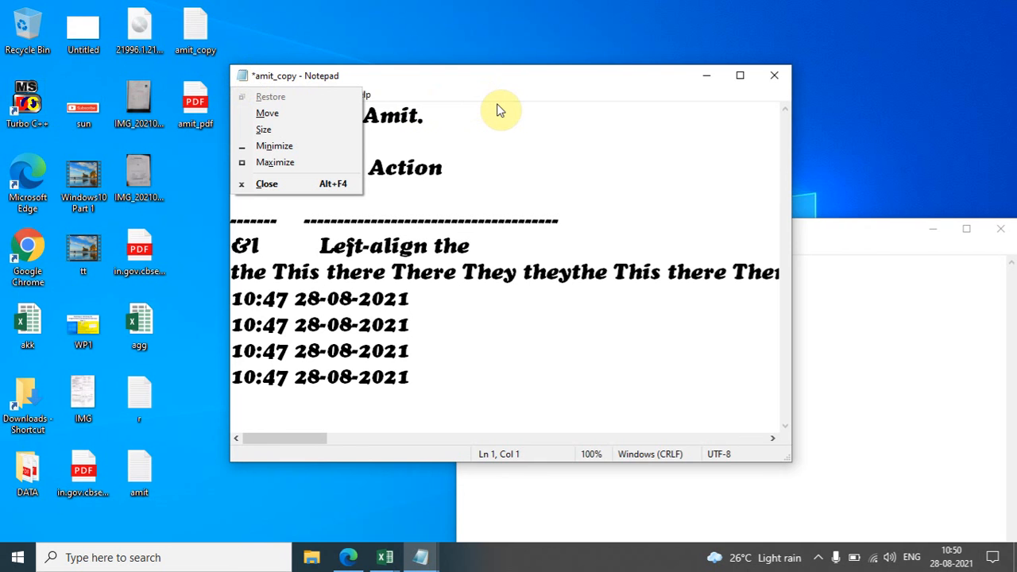
pyautogui.press('Down')
pyautogui.press('Down')
pyautogui.press('Return')
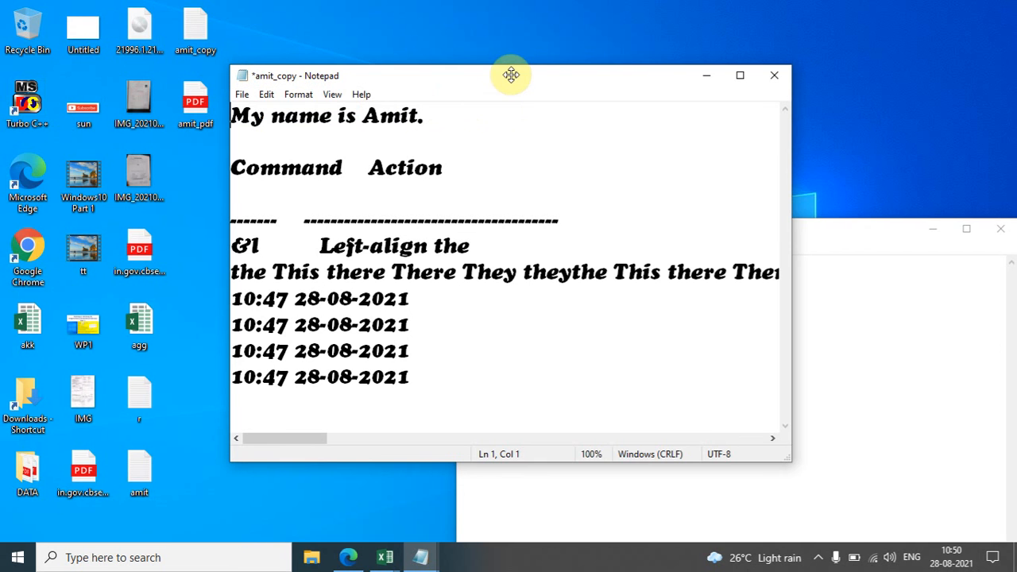
pyautogui.press('Left')
pyautogui.press('Left')
pyautogui.press('Left')
pyautogui.press('Left')
pyautogui.press('Left')
pyautogui.press('Left')
pyautogui.press('Left')
pyautogui.press('Left')
pyautogui.press('Left')
pyautogui.press('Left')
pyautogui.press('Left')
pyautogui.press('Left')
pyautogui.press('Left')
pyautogui.press('Left')
pyautogui.press('Left')
pyautogui.press('Left')
pyautogui.press('Left')
pyautogui.press('Left')
pyautogui.press('Left')
pyautogui.press('Left')
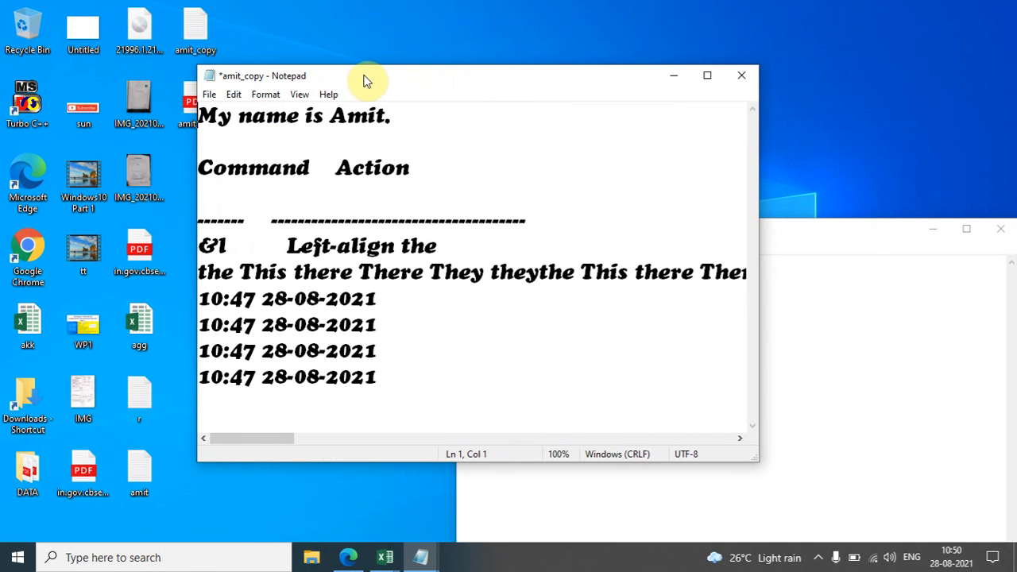
pyautogui.press('Right')
pyautogui.moveTo(371, 74); pyautogui.dragTo(576, 55)
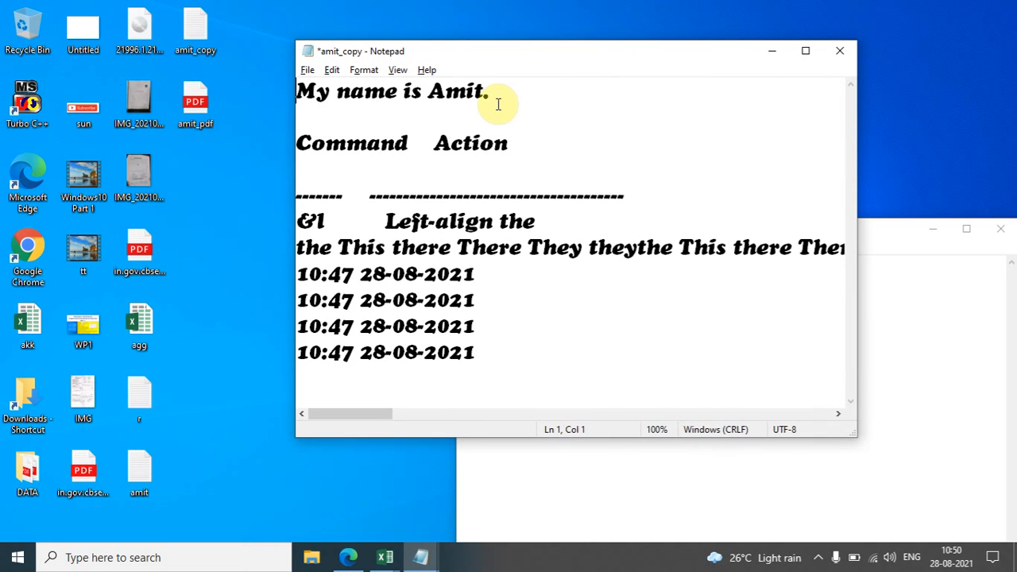
# Minimize the amit_copy window and the Untitled Notepad window to clear the desktop.
pyautogui.hotkey('alt', 'space')
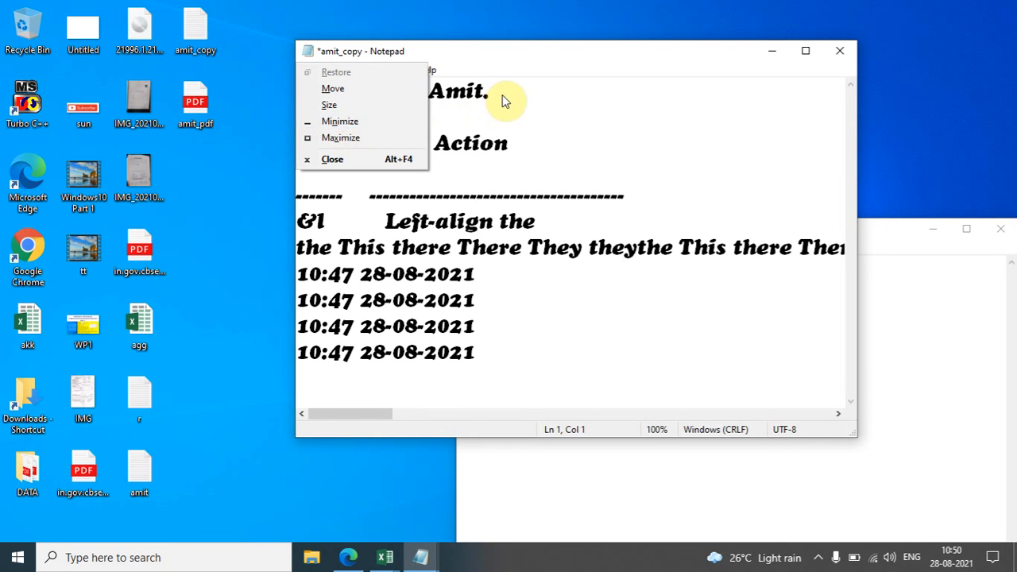
pyautogui.press('n')
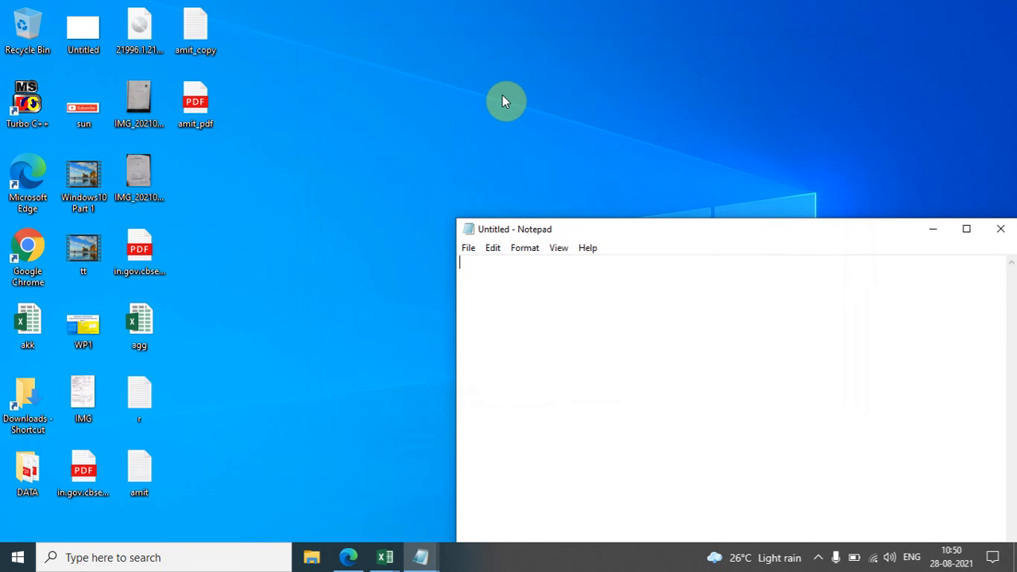
pyautogui.hotkey('alt', 'space')
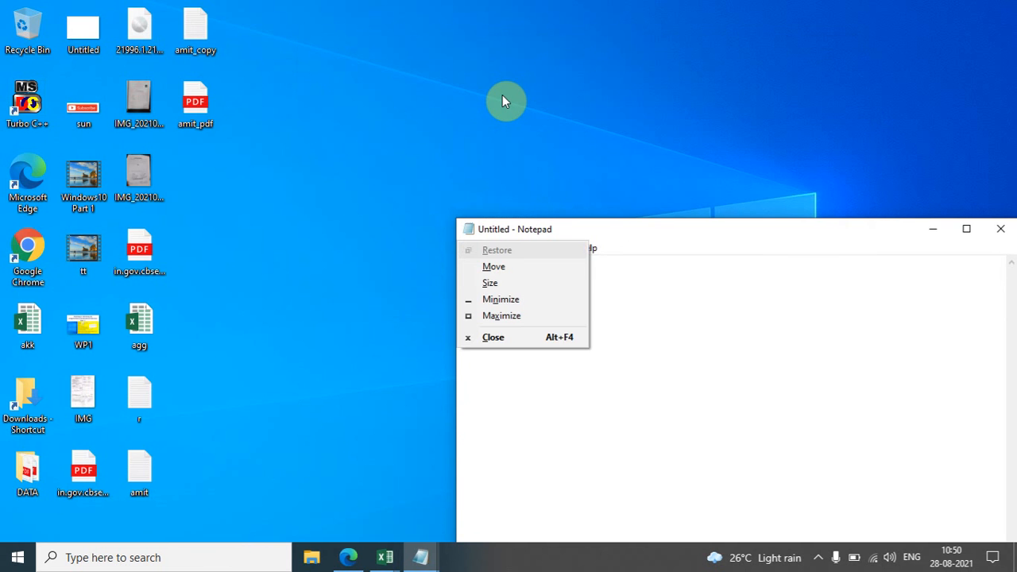
pyautogui.press('n')
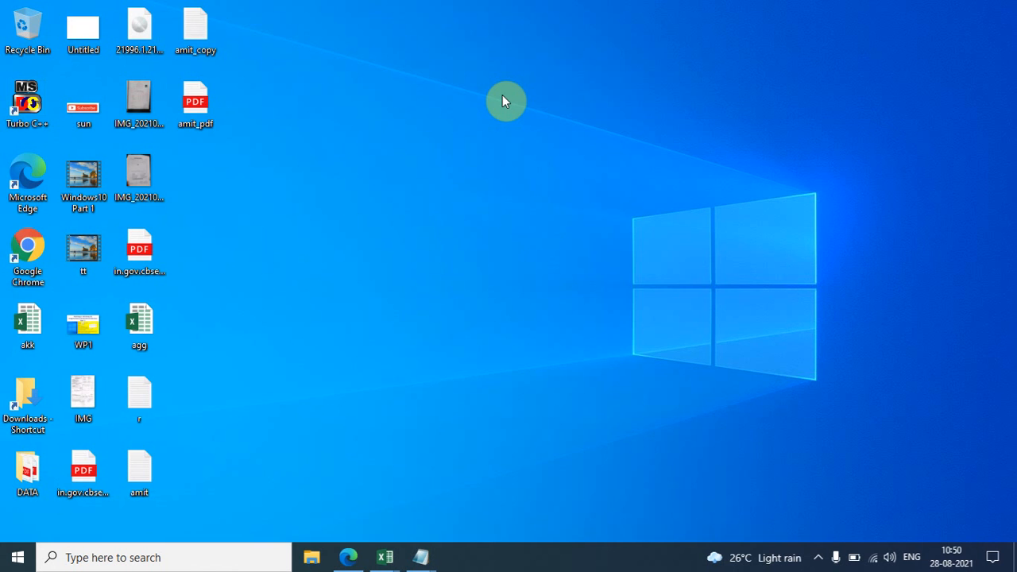
# Cycle through the open windows in the task switcher and bring the amit_copy Notepad window back.
pyautogui.hotkey('alt', 'Tab')
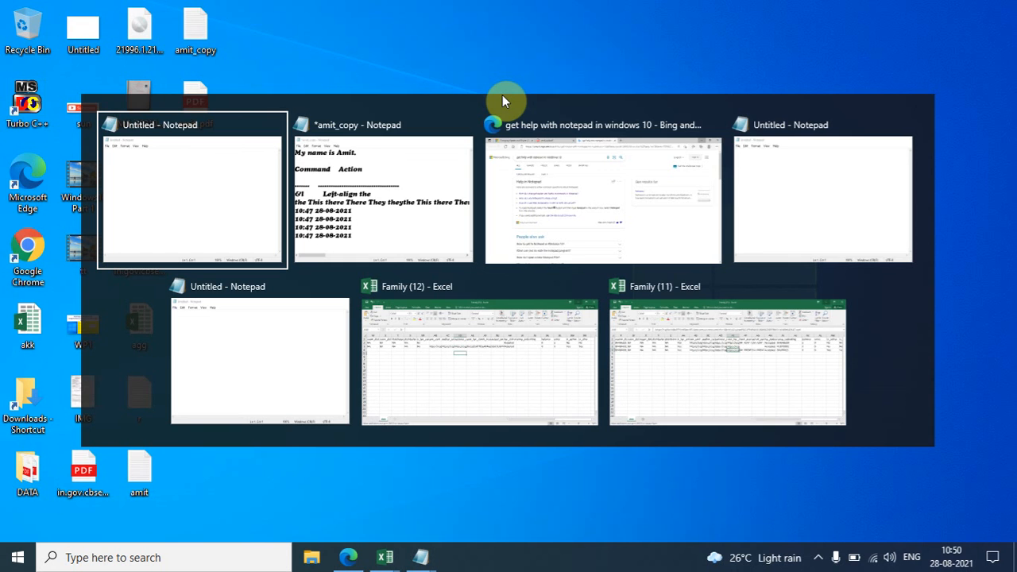
pyautogui.hotkey('alt', 'Tab')
pyautogui.hotkey('alt', 'Tab')
pyautogui.hotkey('alt', 'Tab')
pyautogui.hotkey('alt', 'Tab')
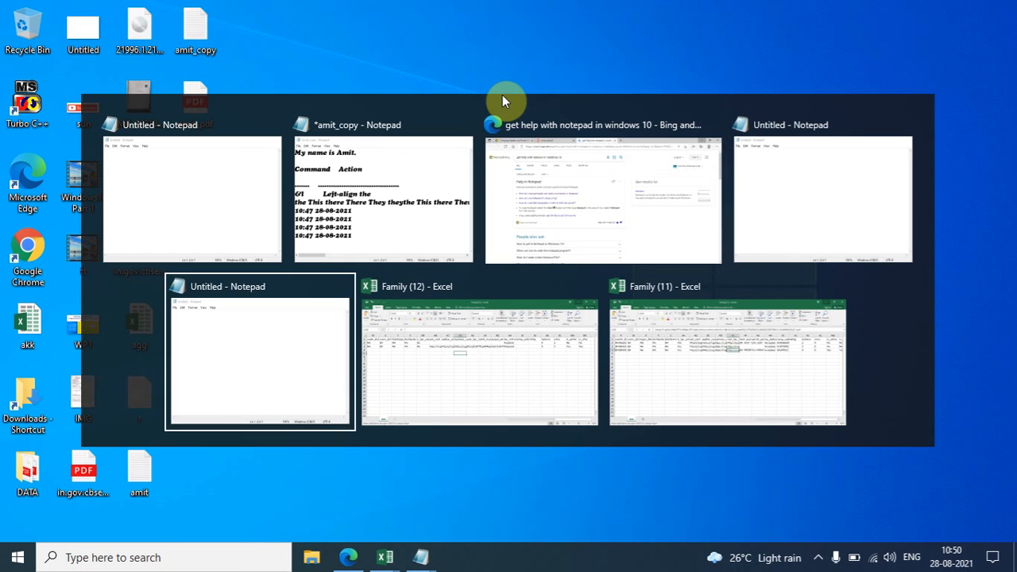
pyautogui.hotkey('alt', 'Tab')
pyautogui.hotkey('alt', 'Tab')
pyautogui.hotkey('alt', 'Tab')
pyautogui.hotkey('alt', 'Tab')
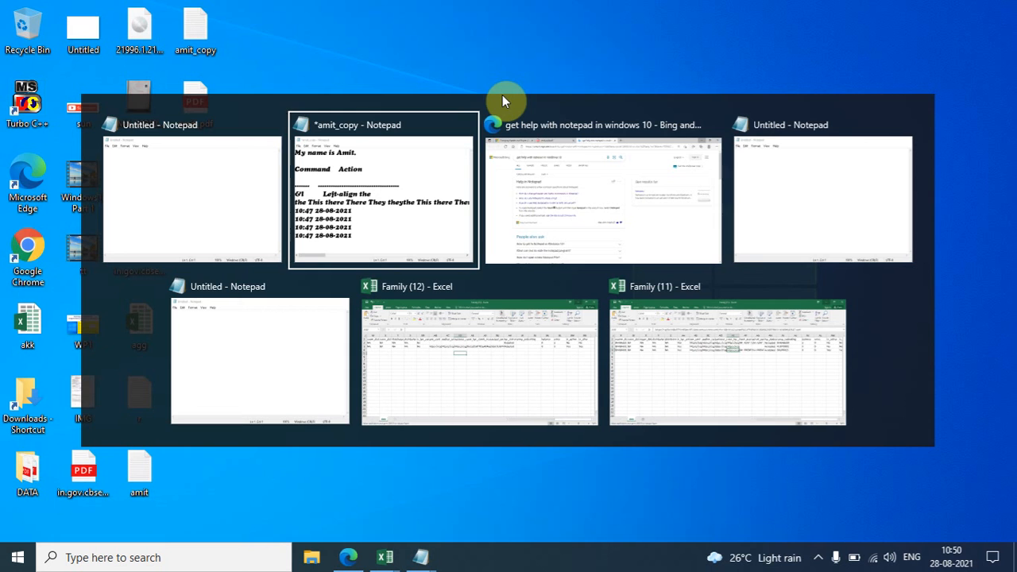
pyautogui.hotkey('alt', 'Tab')
pyautogui.hotkey('alt', 'Tab')
pyautogui.hotkey('alt', 'Tab')
pyautogui.hotkey('alt', 'Tab')
pyautogui.hotkey('alt', 'Tab')
pyautogui.hotkey('alt', 'Tab')
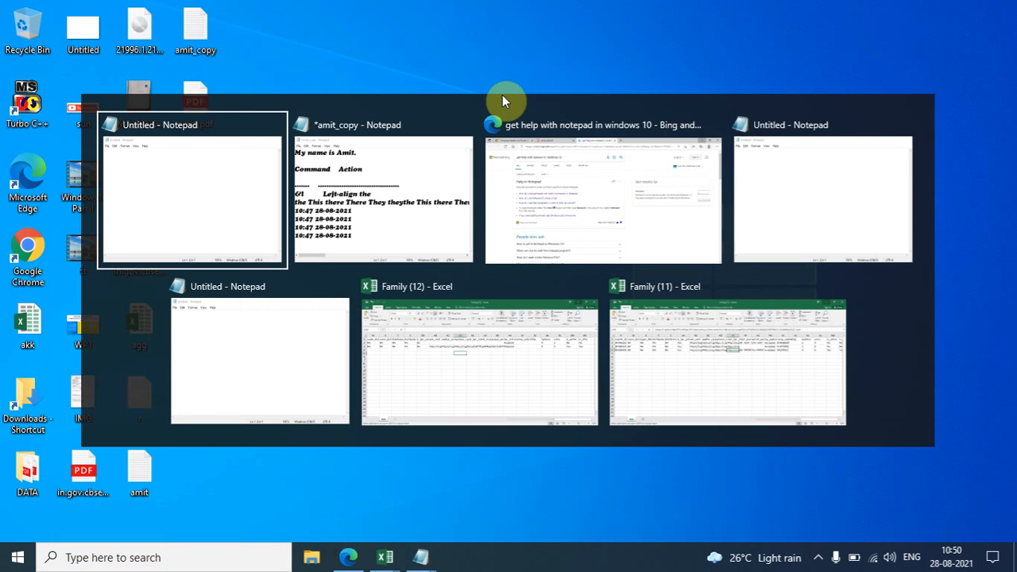
pyautogui.hotkey('alt', 'Tab')
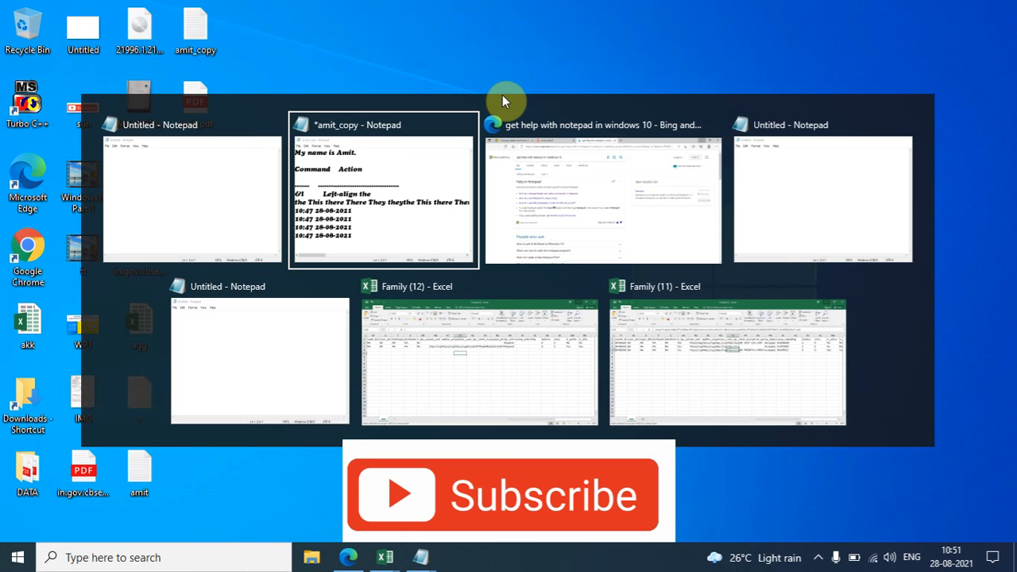
pyautogui.hotkey('alt', 'Tab')
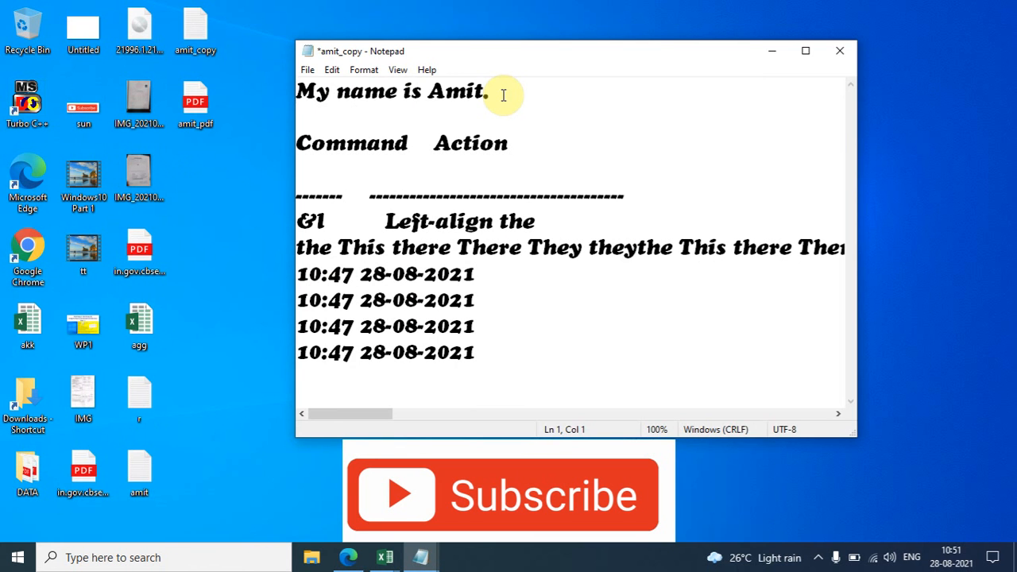